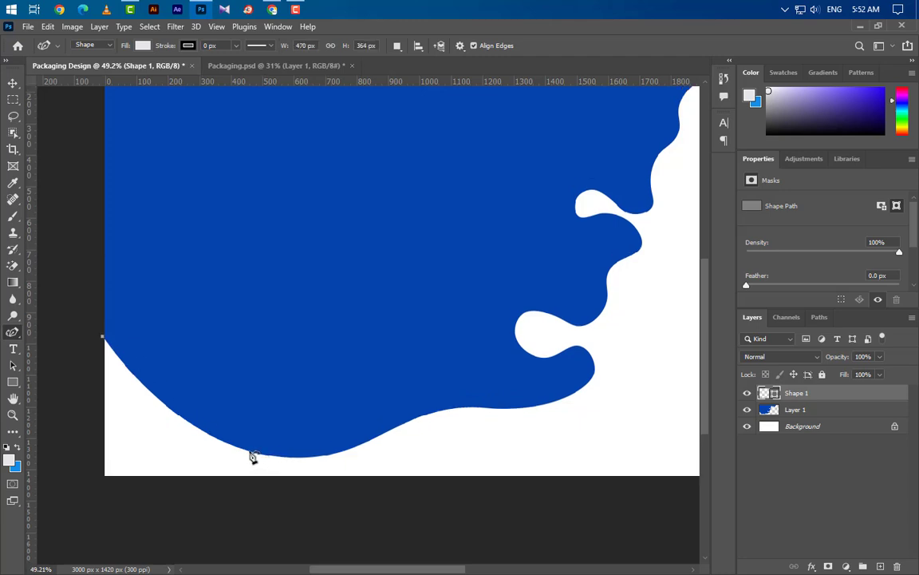
# Step: Trace the blue shape's lower wave with the Curvature Pen, from the bottom dip to the outer tip of the lowest lobe
pyautogui.click(250, 452)
pyautogui.click(384, 439)
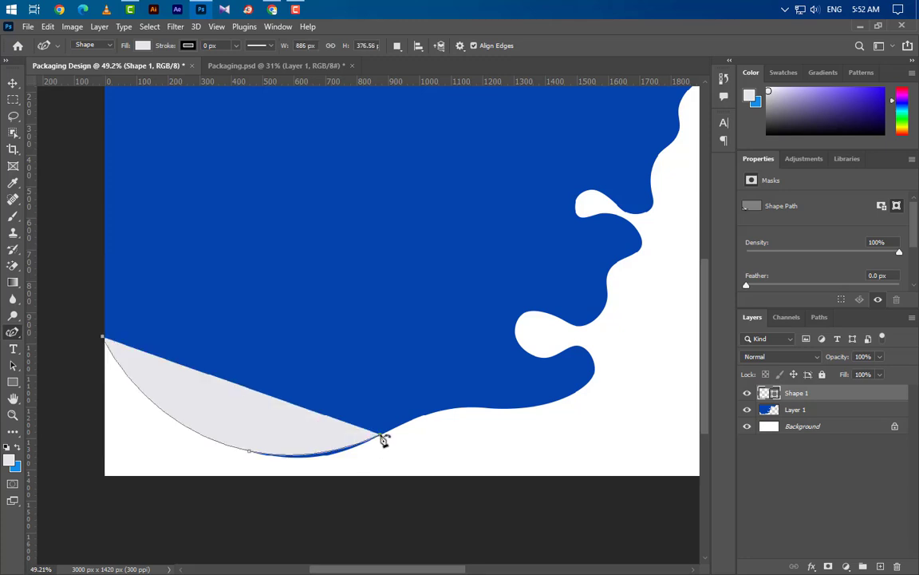
pyautogui.scroll(1, 454, 414)
pyautogui.click(453, 407)
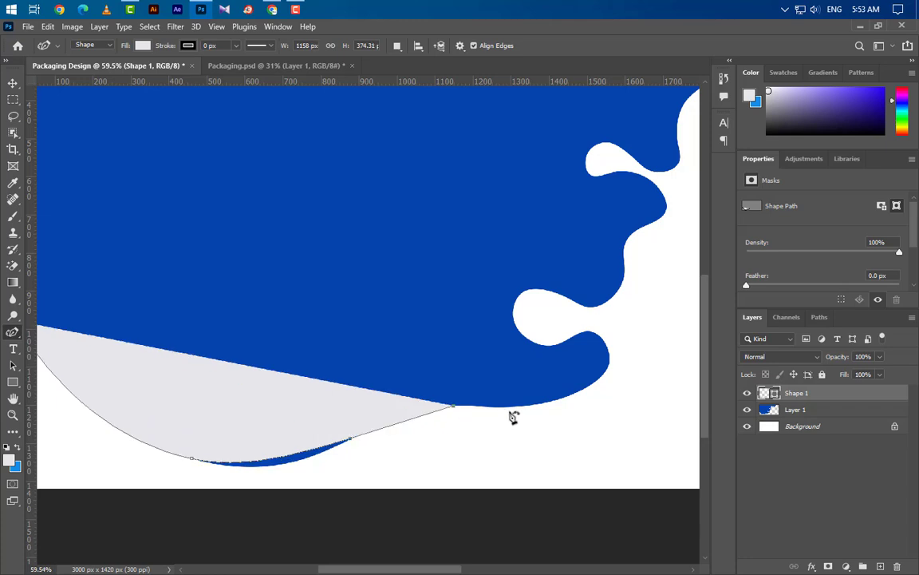
pyautogui.click(521, 407)
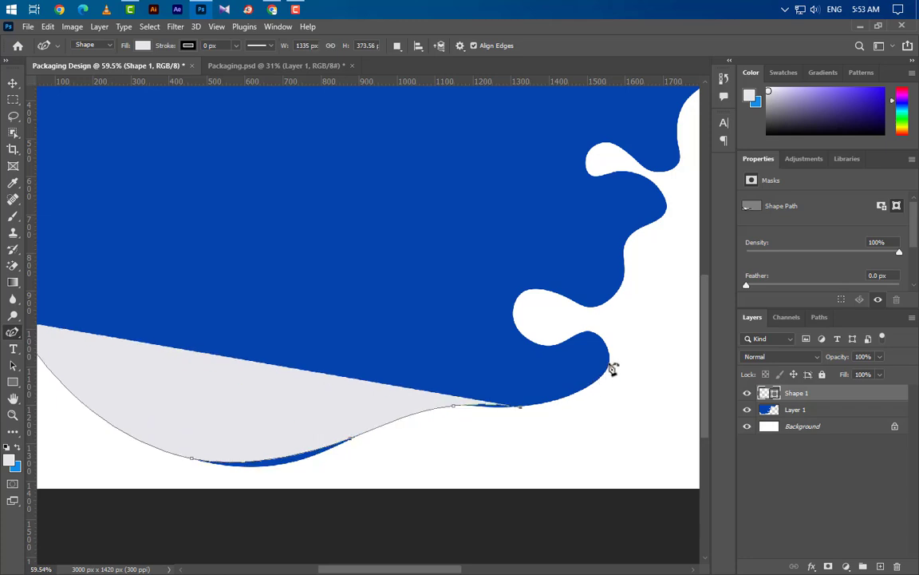
pyautogui.click(609, 364)
# Step: Lower the traced shape layer's opacity to 35% and continue its outline over the upper side of the lowest lobe
pyautogui.scroll(3, 614, 371)
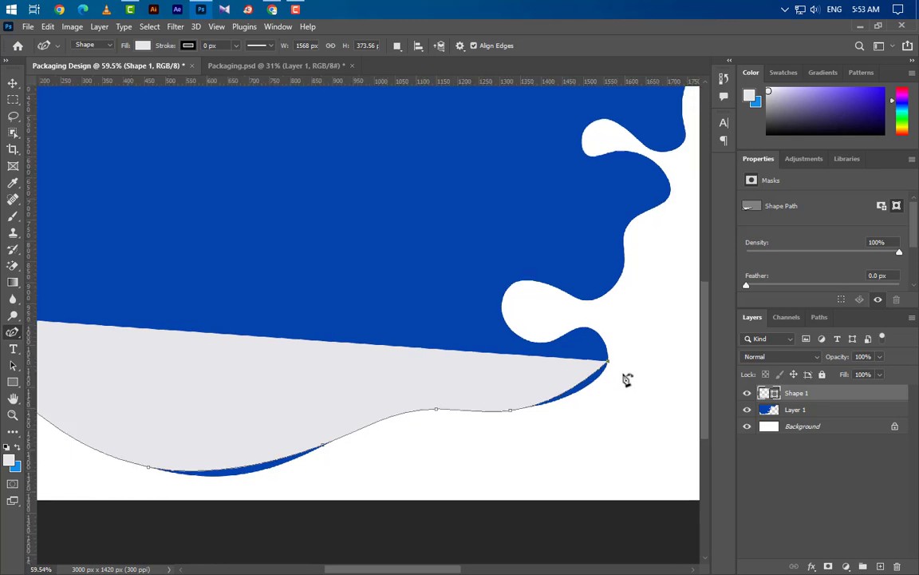
pyautogui.click(597, 329)
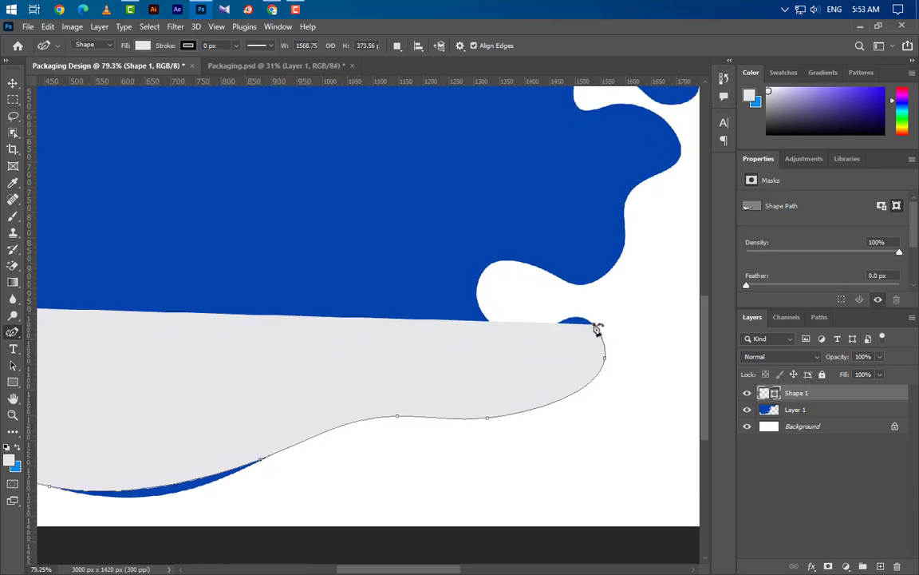
pyautogui.scroll(2, 598, 332)
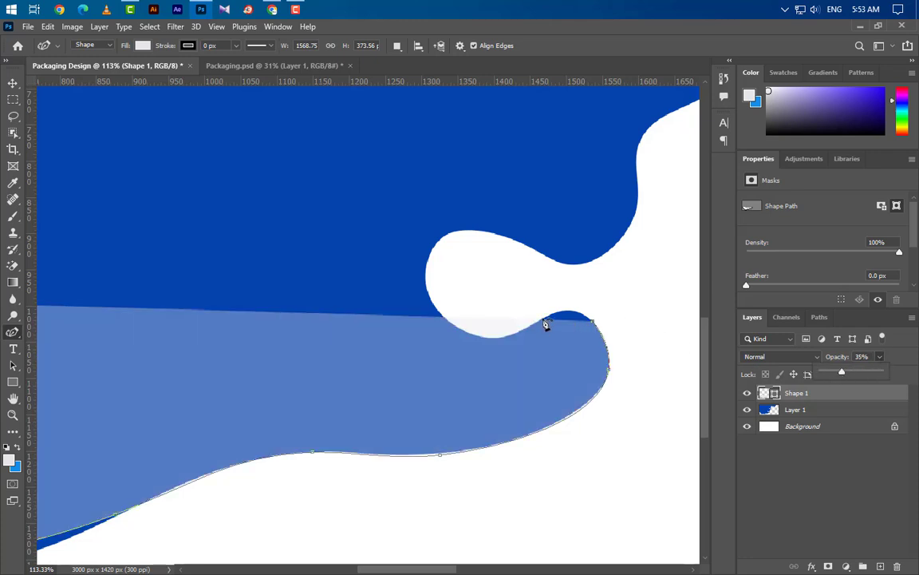
pyautogui.moveTo(546, 324); pyautogui.dragTo(526, 340)
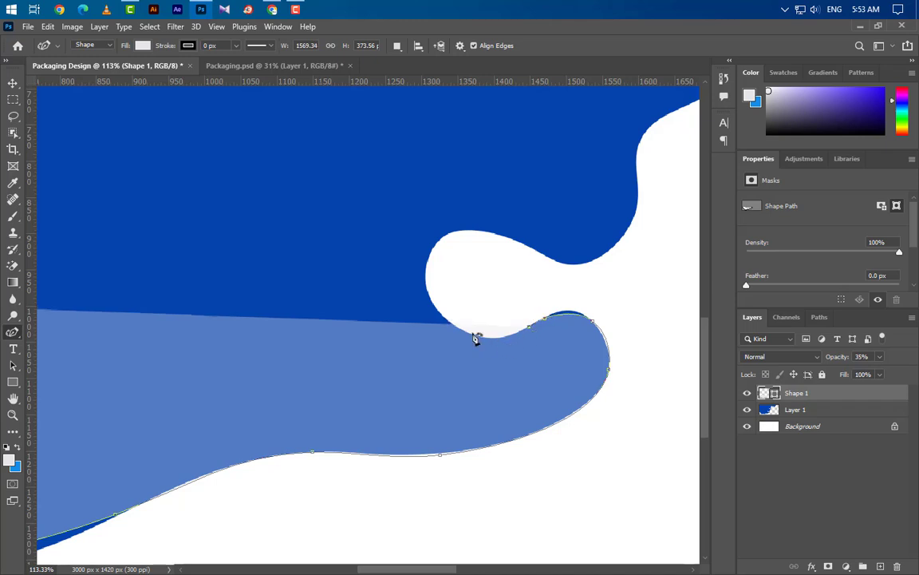
# Step: Extend the outline around the large rounded white notch above the lowest lobe
pyautogui.click(447, 319)
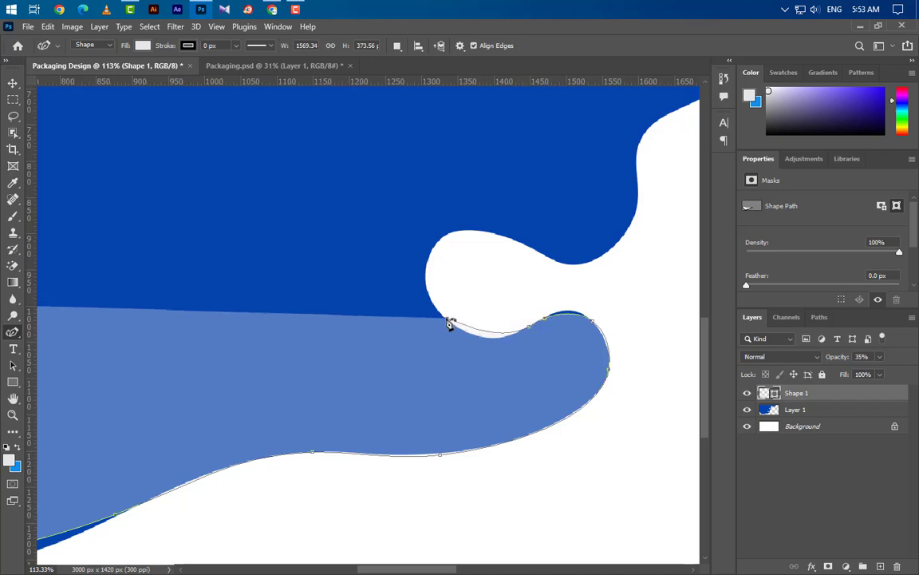
pyautogui.click(426, 273)
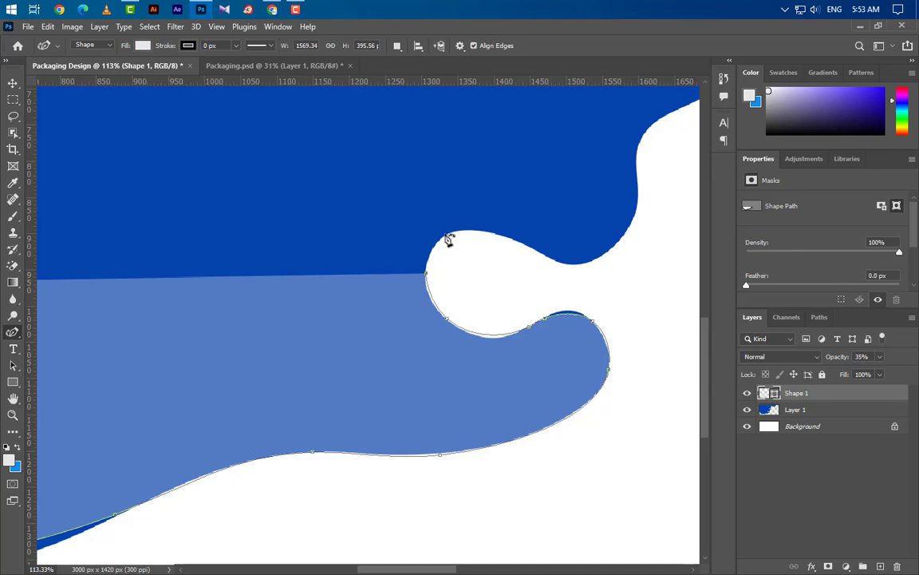
pyautogui.click(444, 236)
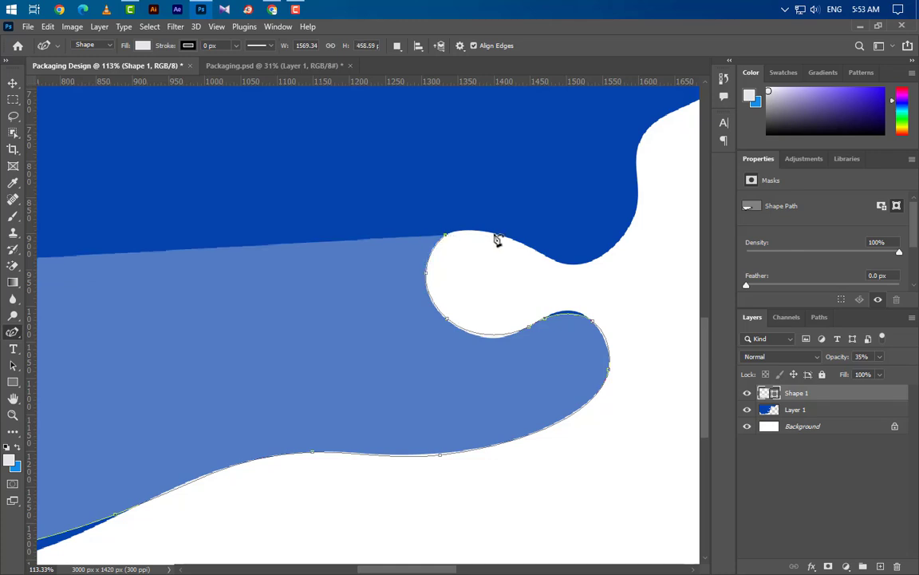
pyautogui.click(495, 235)
pyautogui.click(552, 260)
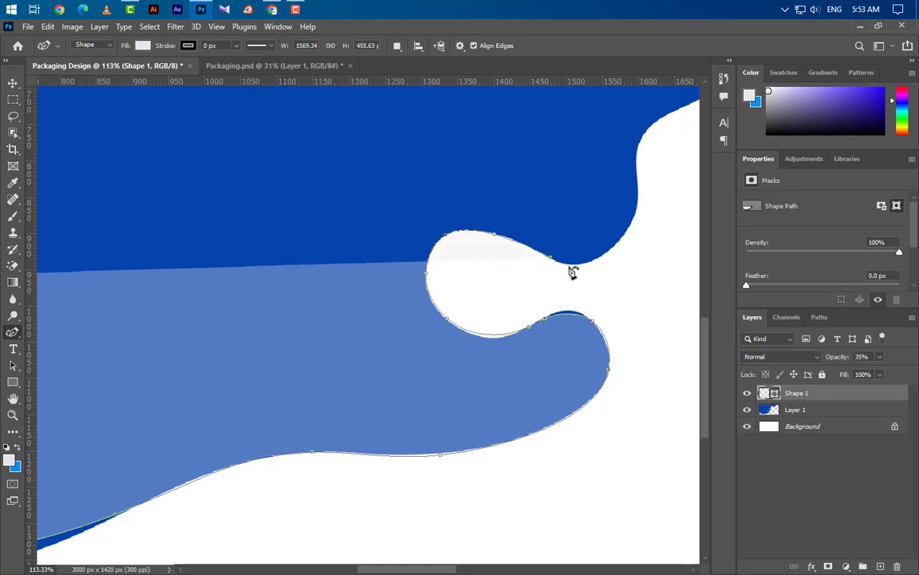
# Step: Continue the outline along the blue edge from the large notch up to the outer tip of the middle lobe
pyautogui.click(609, 257)
pyautogui.click(634, 217)
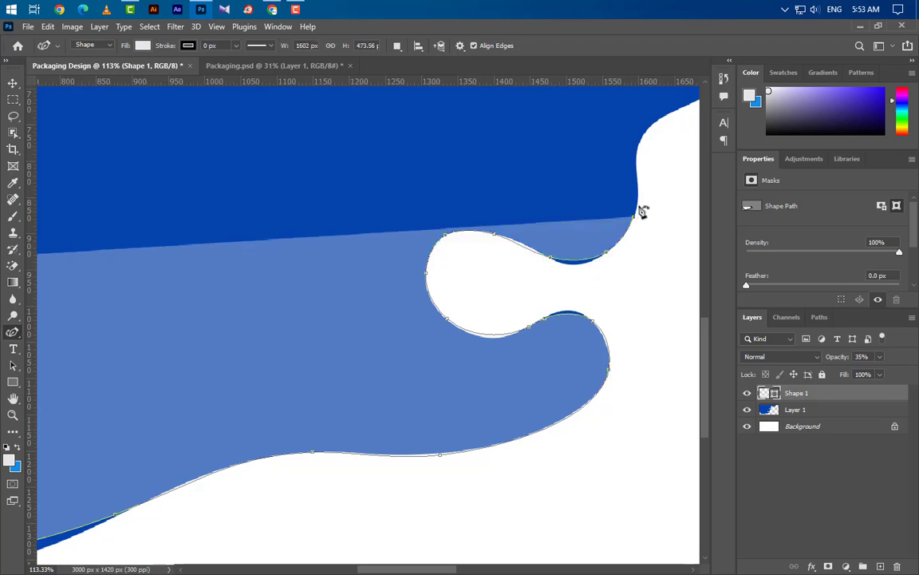
pyautogui.click(638, 183)
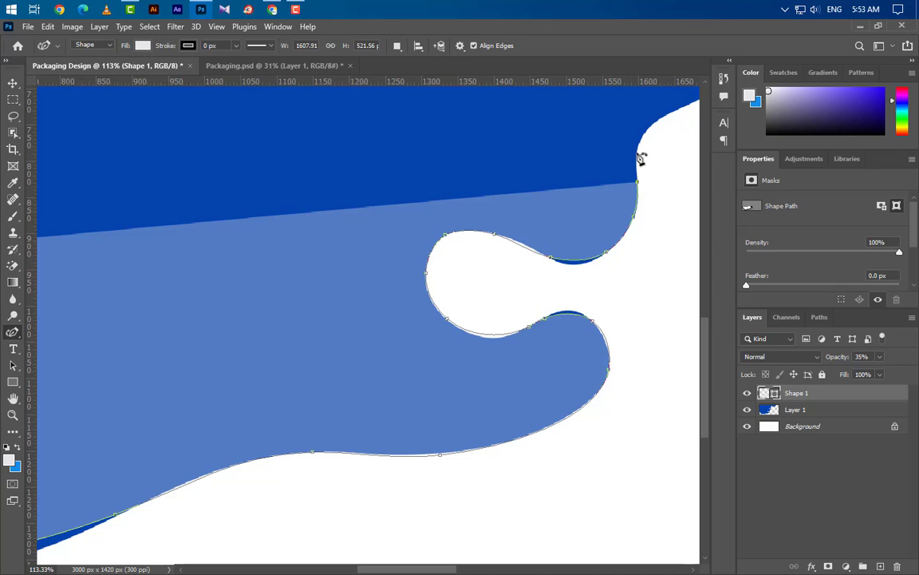
pyautogui.scroll(-3, 401, 392)
pyautogui.scroll(2, 630, 166)
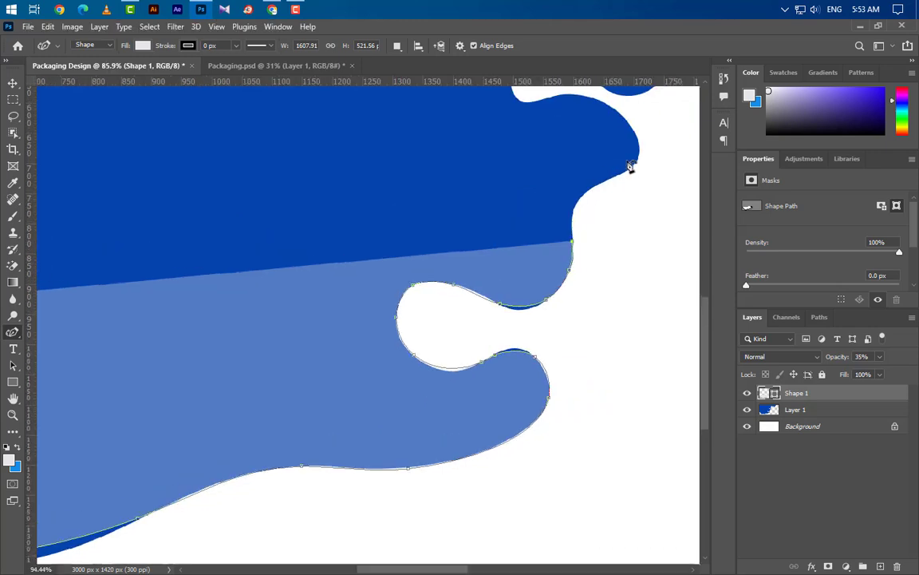
pyautogui.click(576, 215)
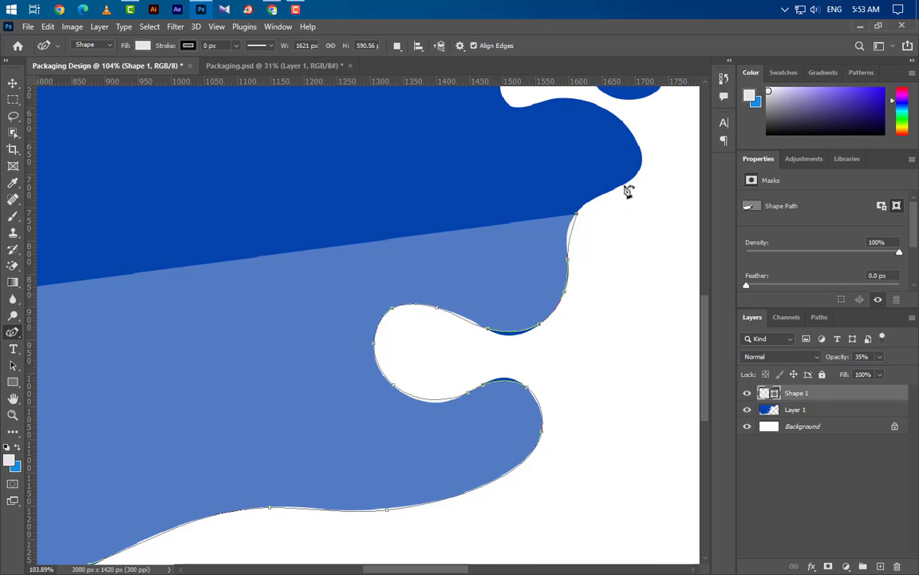
pyautogui.click(643, 165)
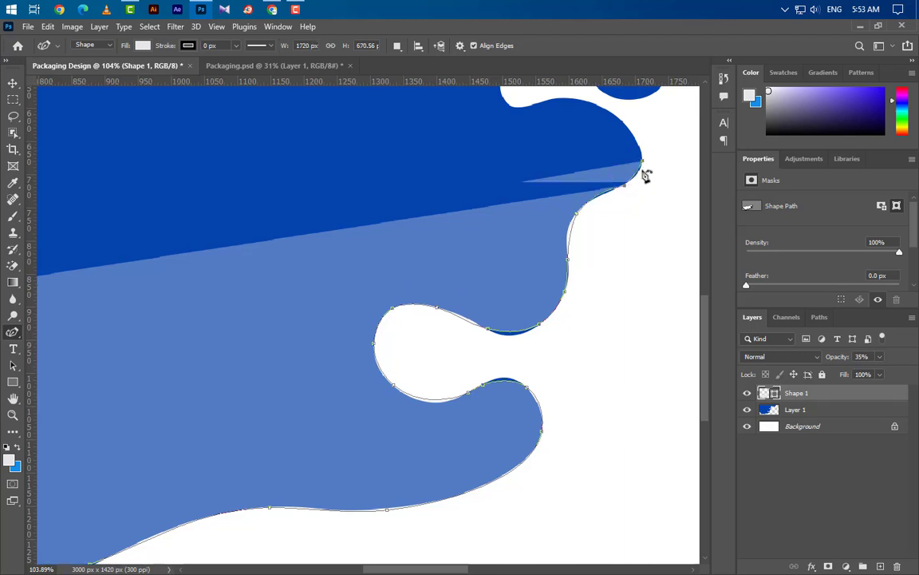
# Step: Trace over the top of the middle lobe to the lower edge of the smaller white notch
pyautogui.scroll(3, 647, 176)
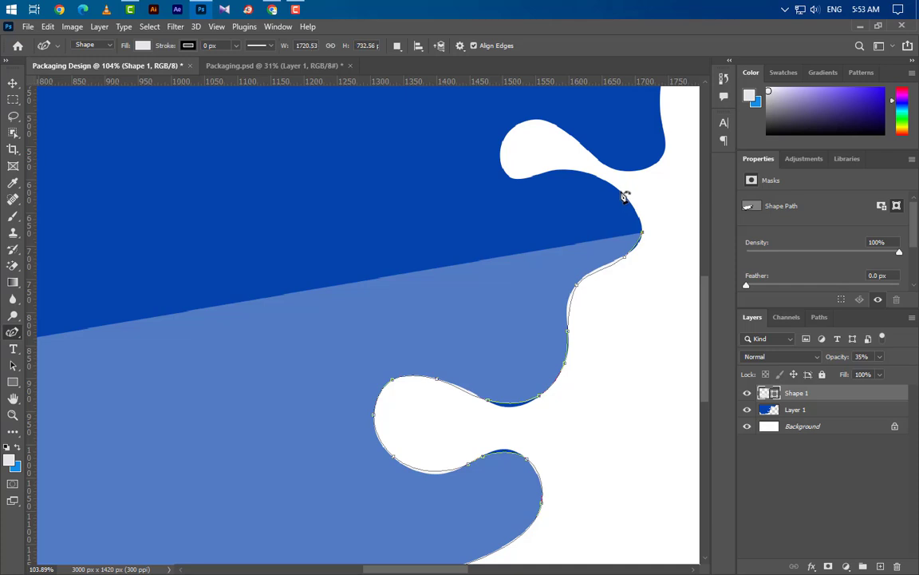
pyautogui.click(622, 193)
pyautogui.click(572, 173)
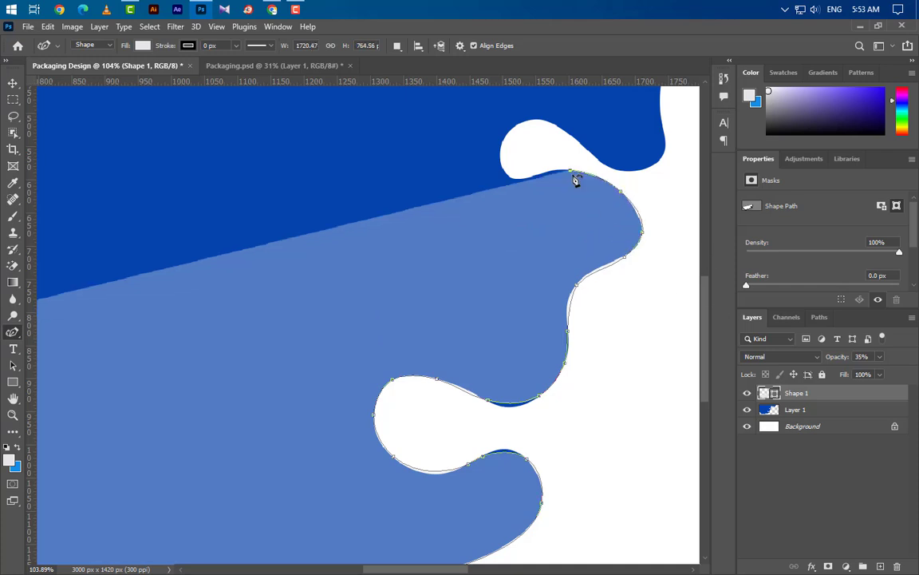
pyautogui.click(552, 173)
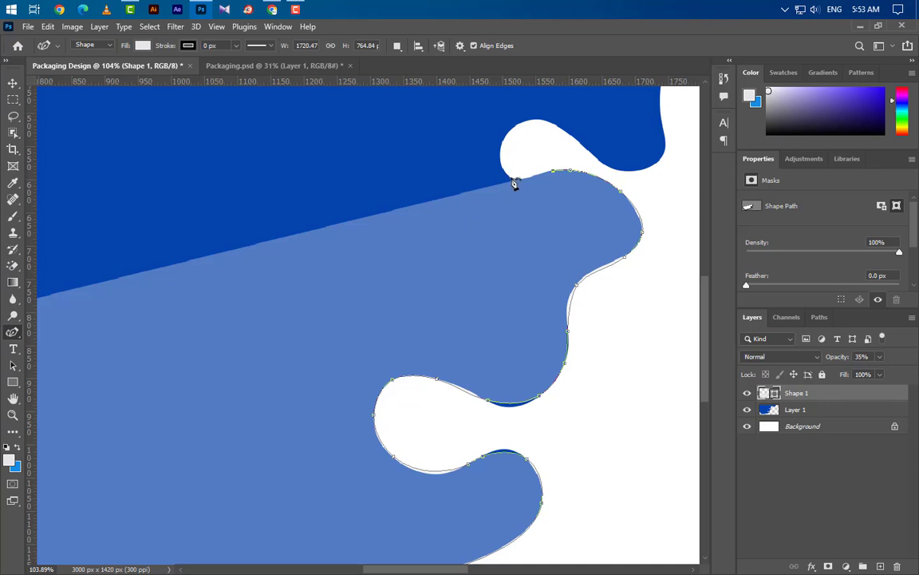
pyautogui.click(512, 180)
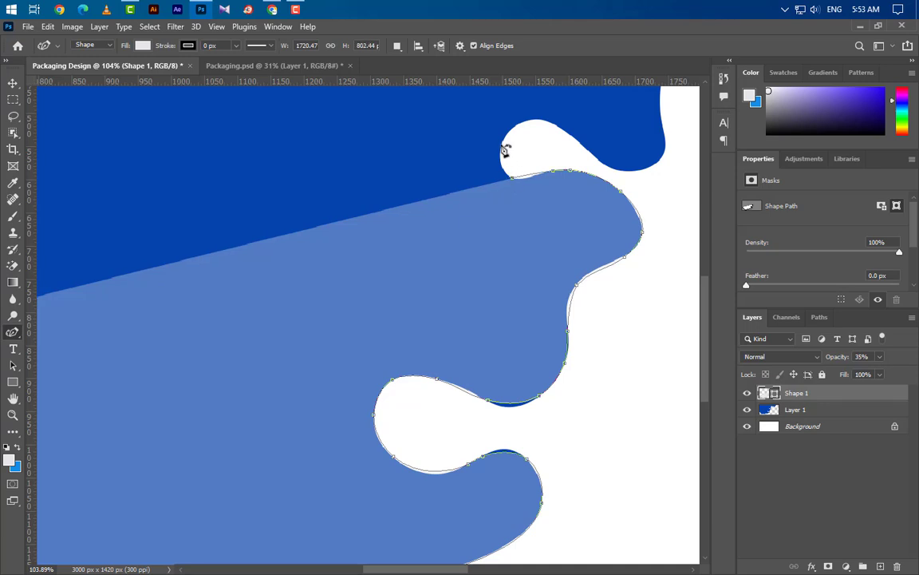
# Step: Carry the outline around the smaller white notch and along the underside of the bulge beside it
pyautogui.click(504, 149)
pyautogui.click(522, 126)
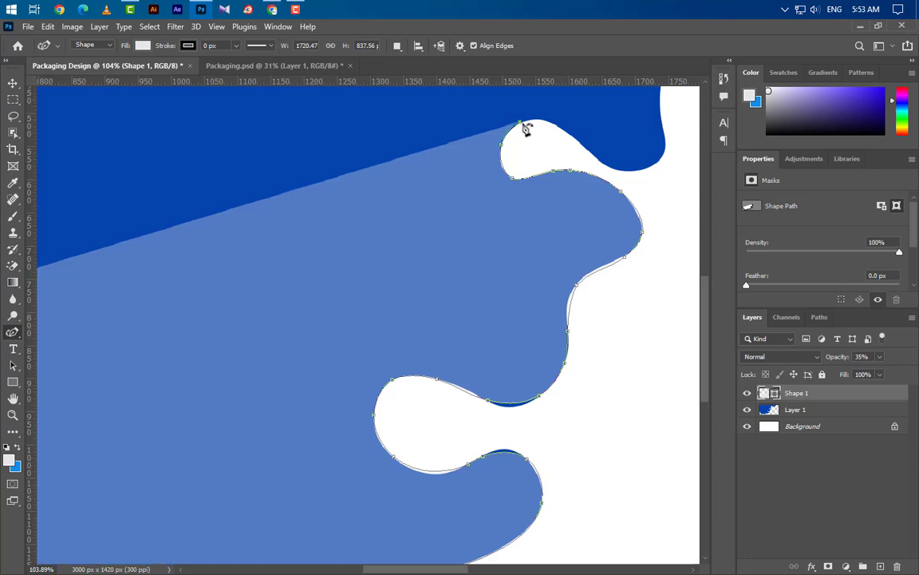
pyautogui.click(556, 126)
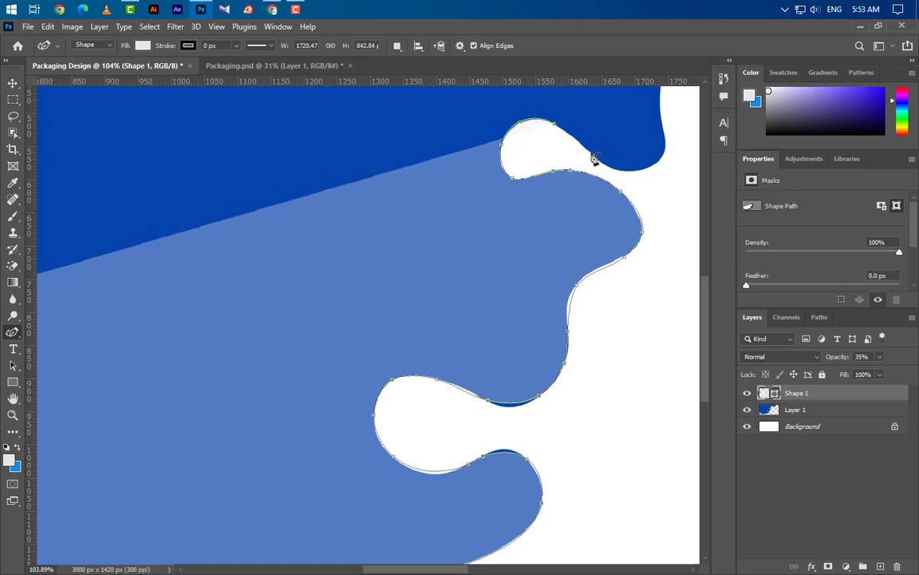
pyautogui.click(592, 155)
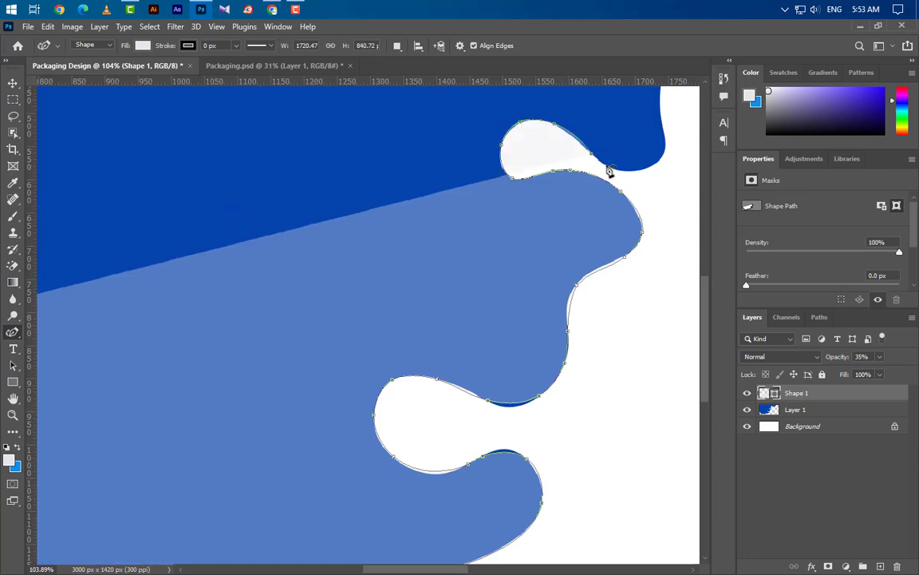
pyautogui.click(610, 171)
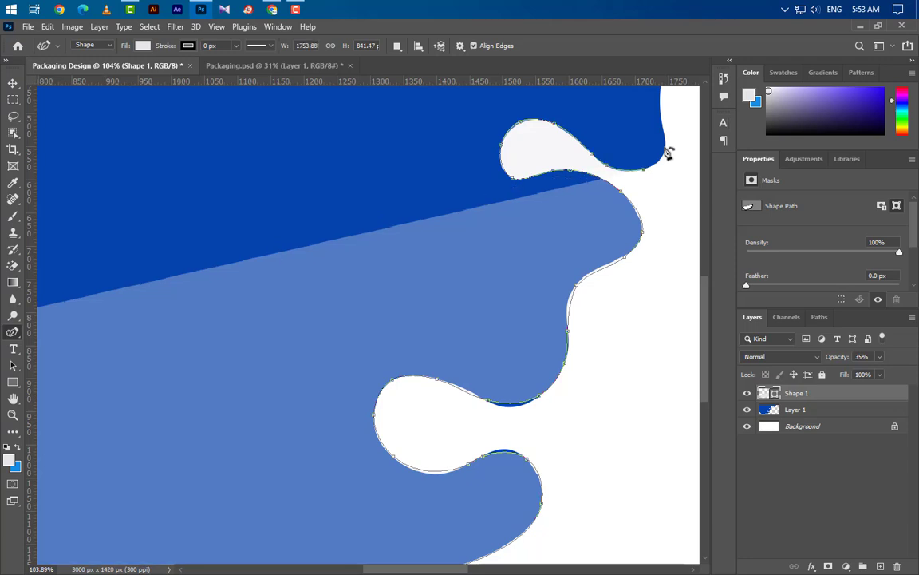
pyautogui.click(667, 150)
# Step: Extend the outline up the wavy blue edge to the base of the large rounded white hump
pyautogui.scroll(4, 668, 230)
pyautogui.scroll(-4, 315, 340)
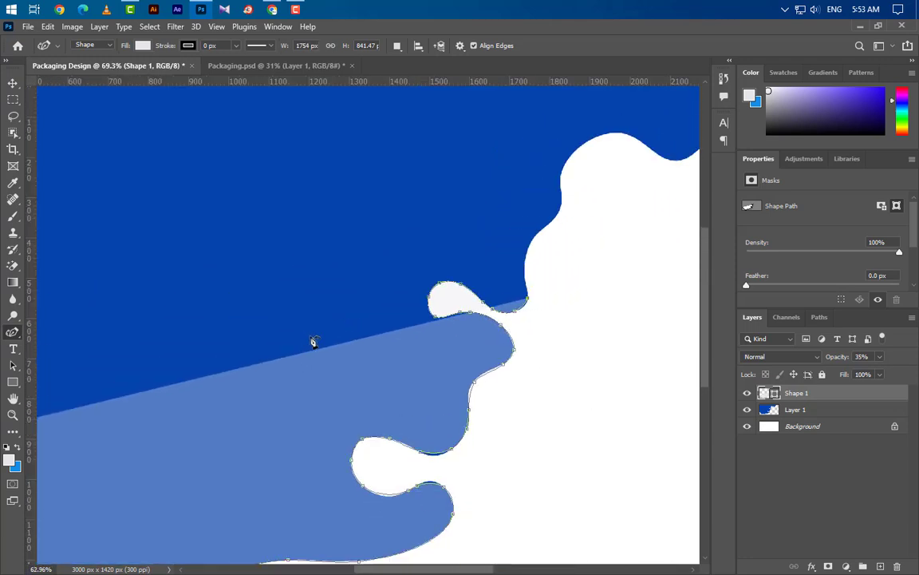
pyautogui.scroll(-1, 313, 342)
pyautogui.scroll(4, 637, 225)
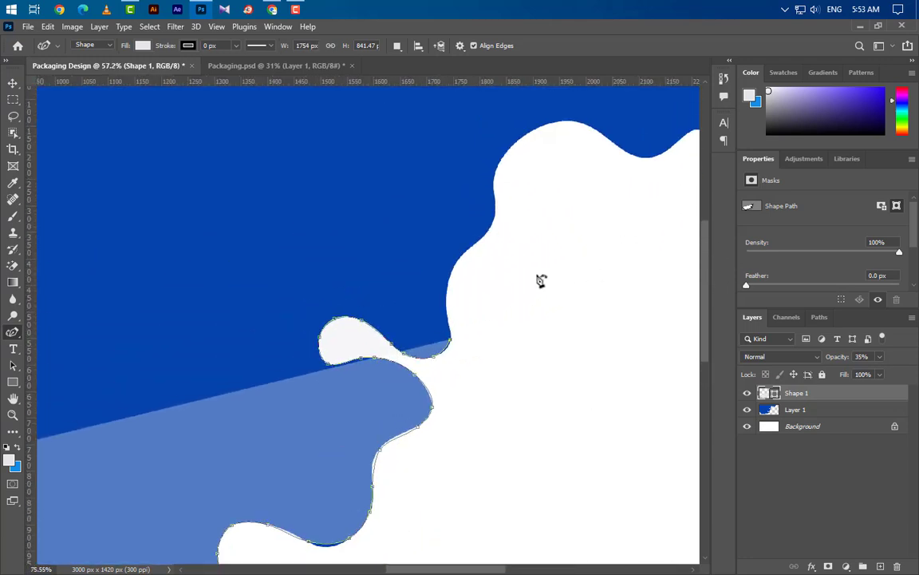
pyautogui.click(450, 278)
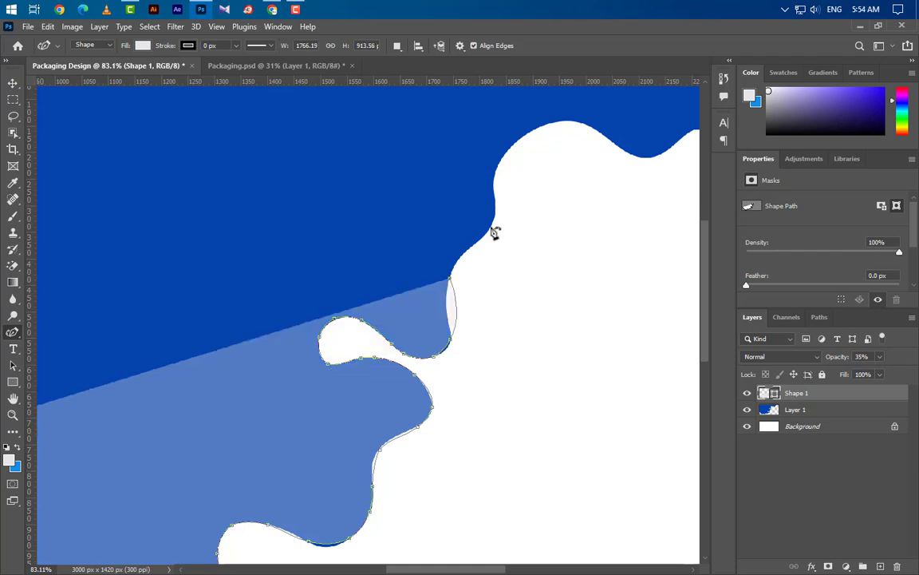
pyautogui.click(491, 228)
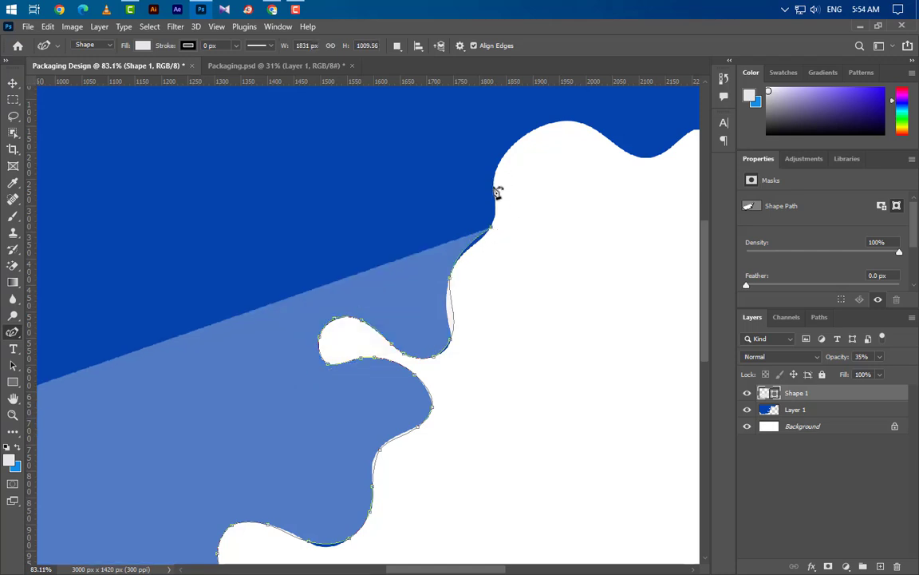
pyautogui.click(494, 190)
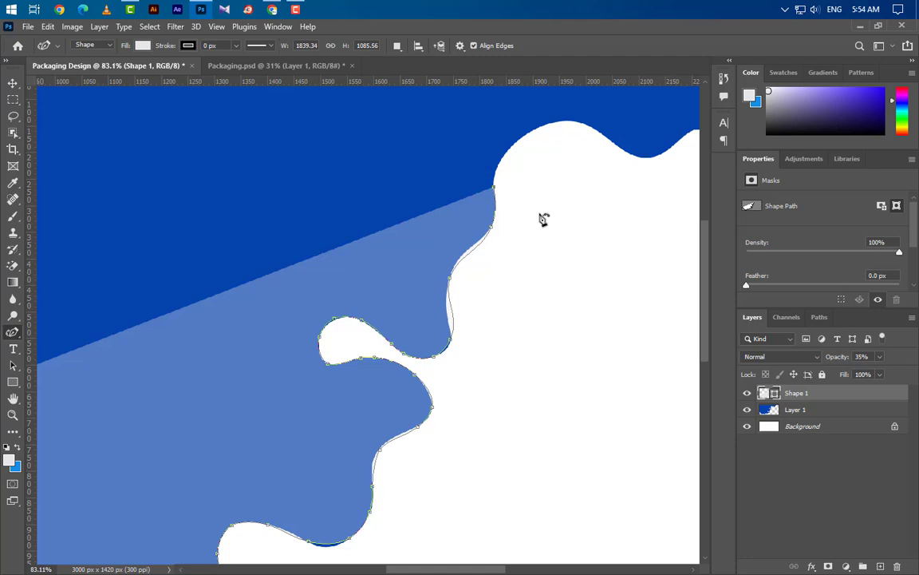
# Step: Trace the outline over the large white hump and small peak down into the next blue dip
pyautogui.click(530, 134)
pyautogui.click(609, 141)
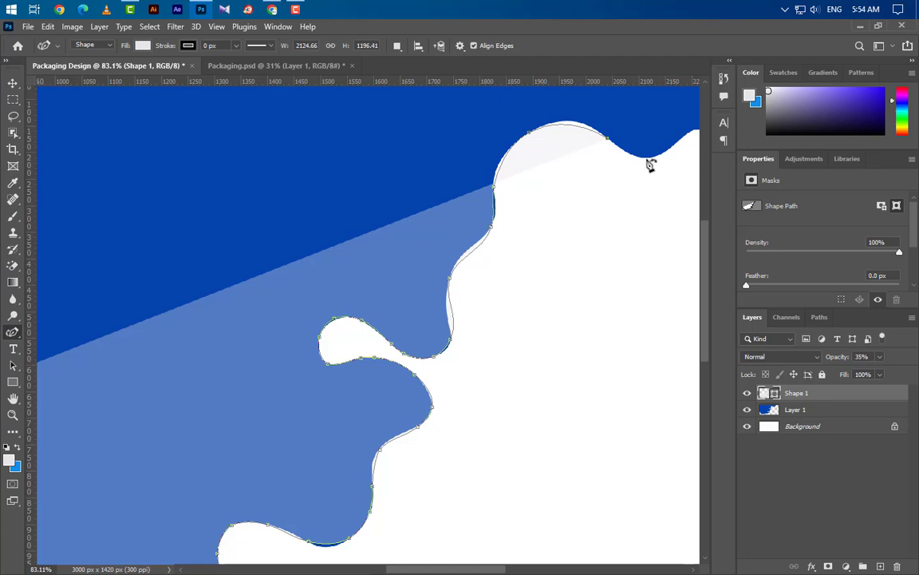
pyautogui.scroll(-5, 650, 165)
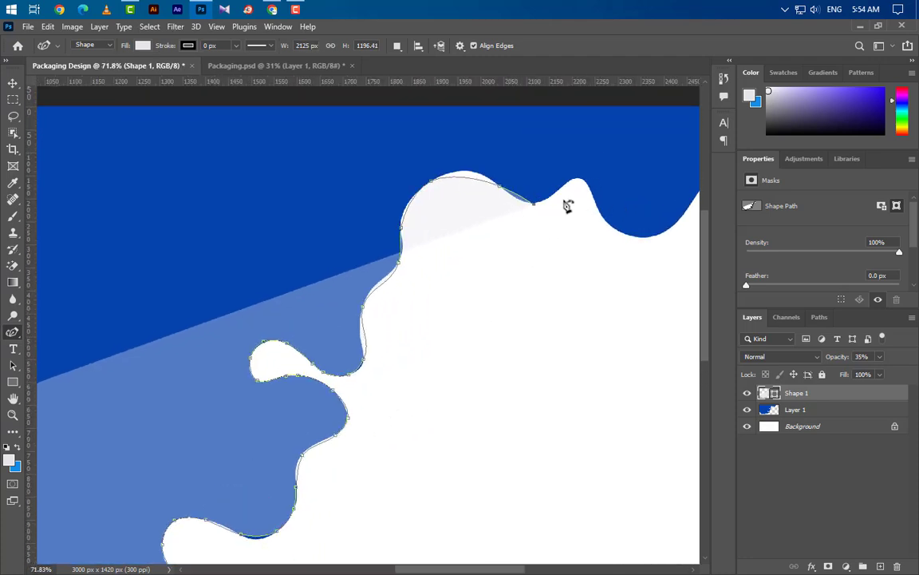
pyautogui.click(581, 181)
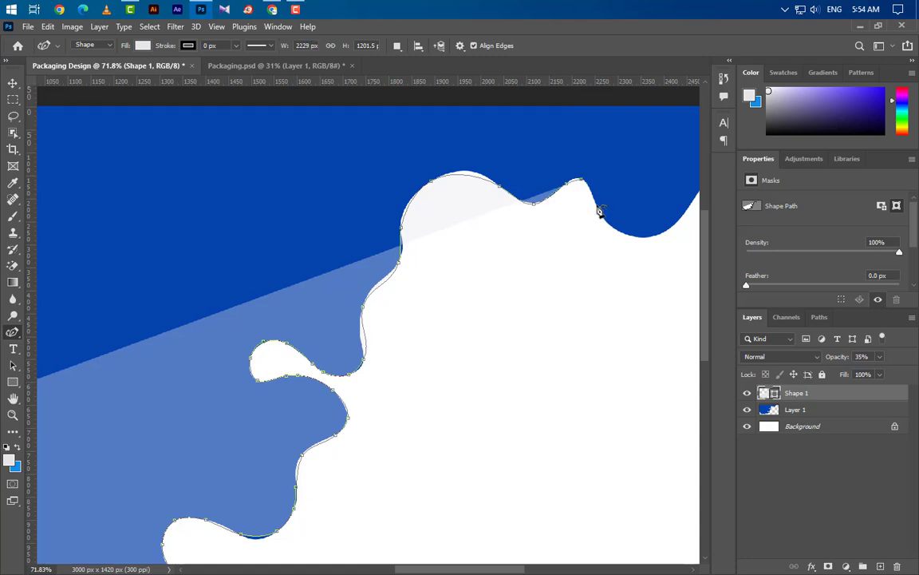
pyautogui.click(630, 239)
# Step: Continue the outline through the last blue dip to the canvas's upper edge and close it around the outside of the canvas
pyautogui.scroll(-5, 500, 319)
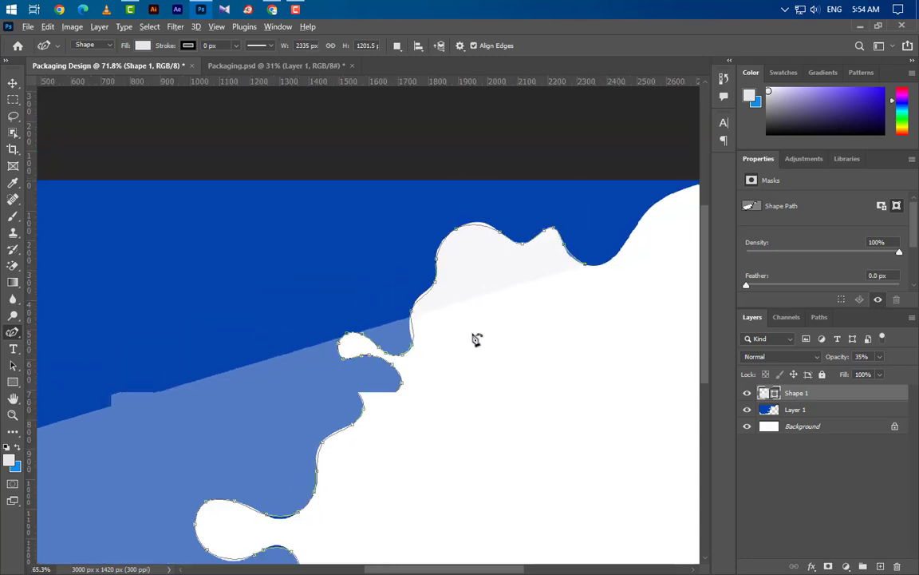
pyautogui.scroll(-3, 477, 339)
pyautogui.scroll(4, 634, 234)
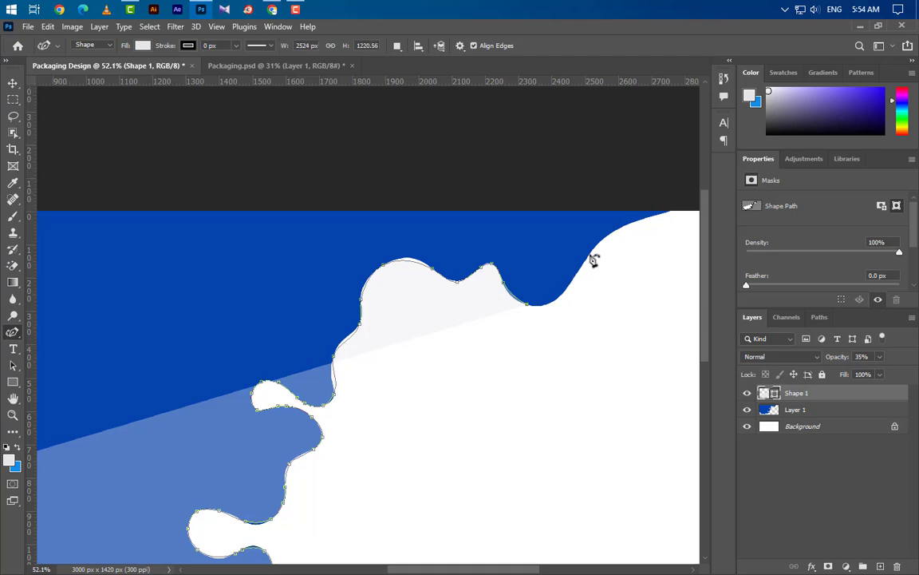
pyautogui.scroll(-2, 600, 257)
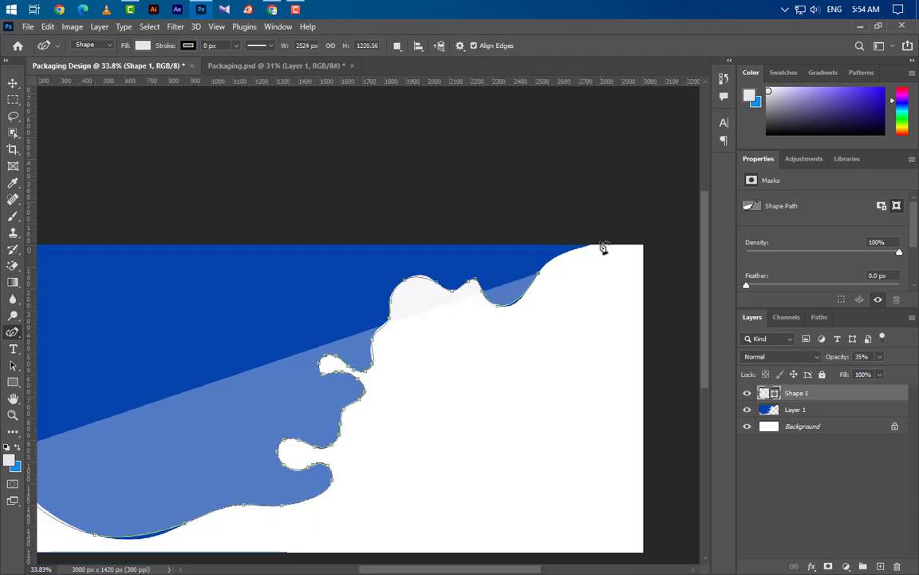
pyautogui.scroll(-3, 595, 312)
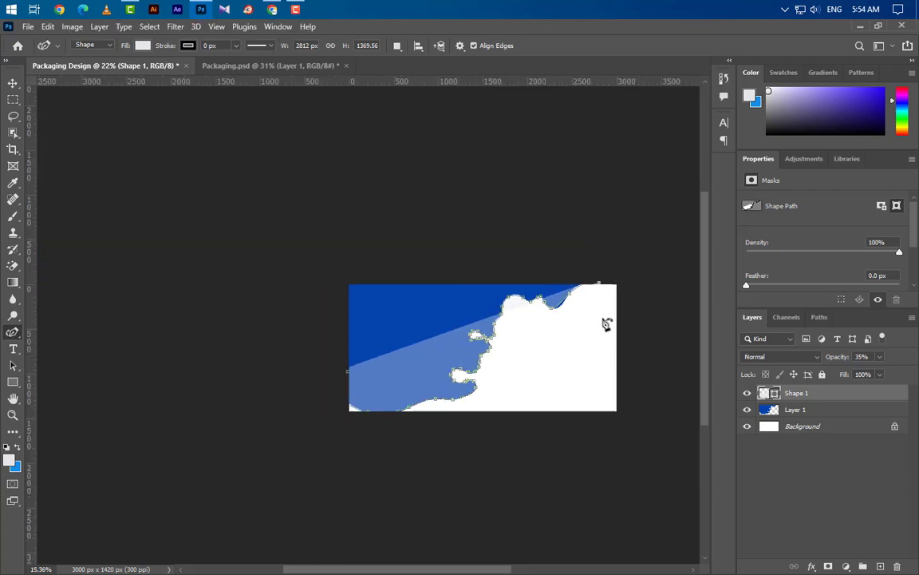
pyautogui.click(351, 377)
pyautogui.scroll(3, 560, 365)
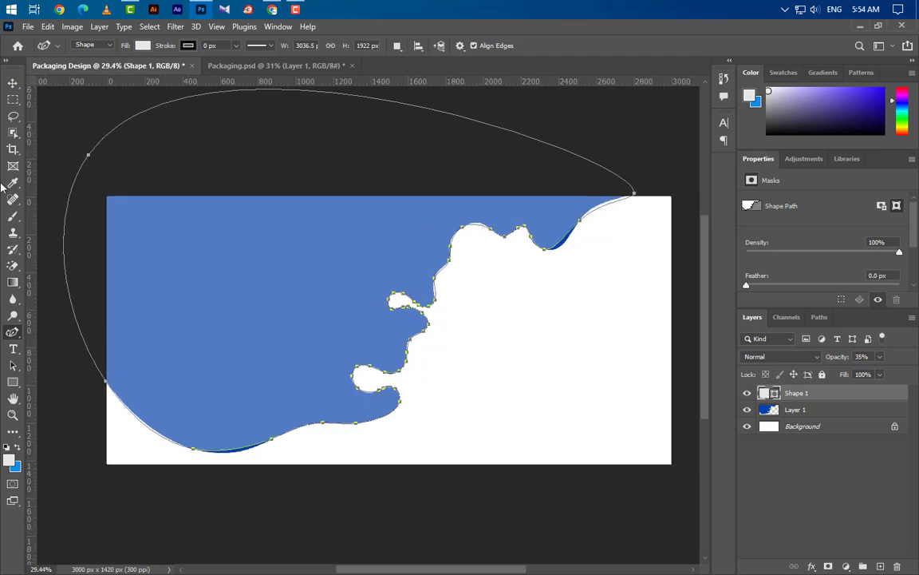
pyautogui.click(13, 83)
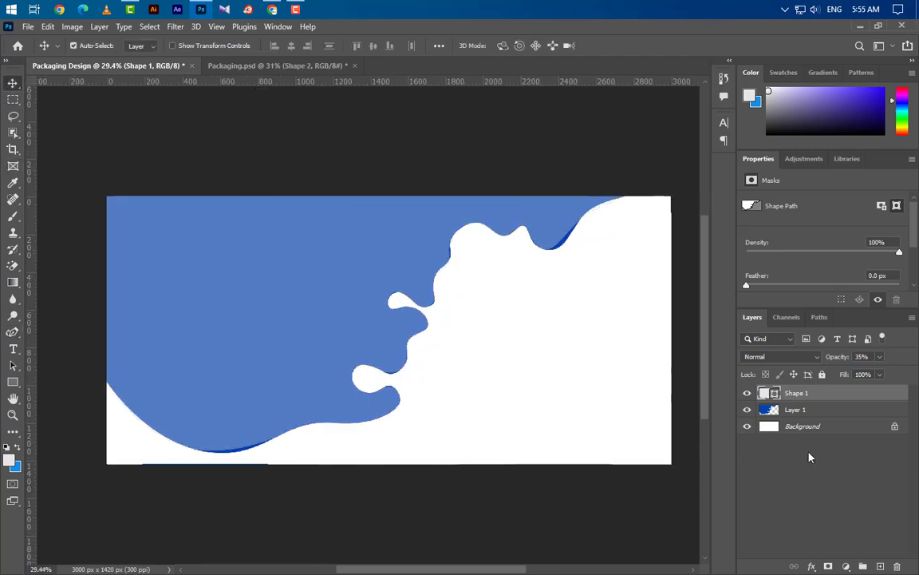
# Step: Delete Layer 1 and restyle Shape 1 with fill colour 0543b1 at 100% opacity
pyautogui.moveTo(837, 414); pyautogui.dragTo(898, 566)
pyautogui.doubleClick(767, 393)
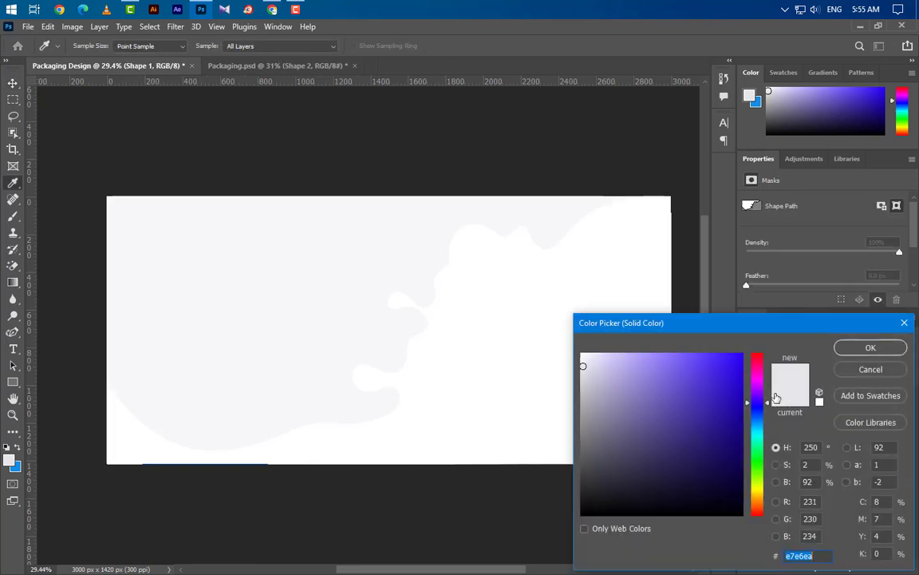
pyautogui.write('0543b1')
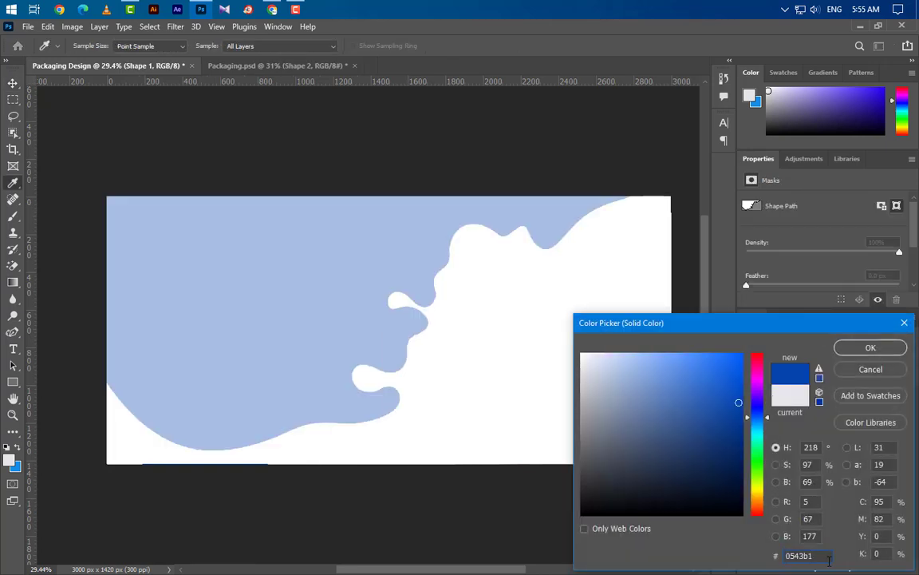
pyautogui.moveTo(829, 561); pyautogui.dragTo(710, 555)
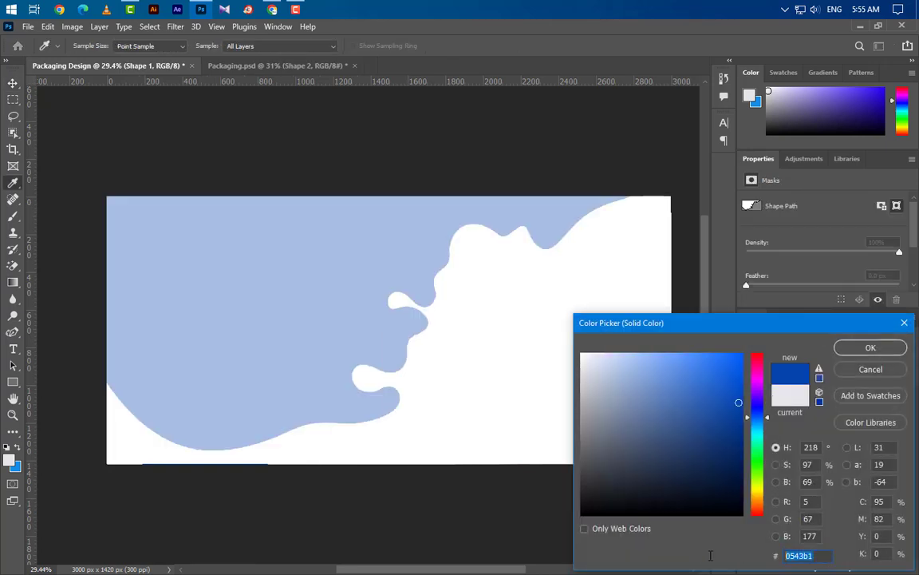
pyautogui.click(860, 352)
pyautogui.click(881, 359)
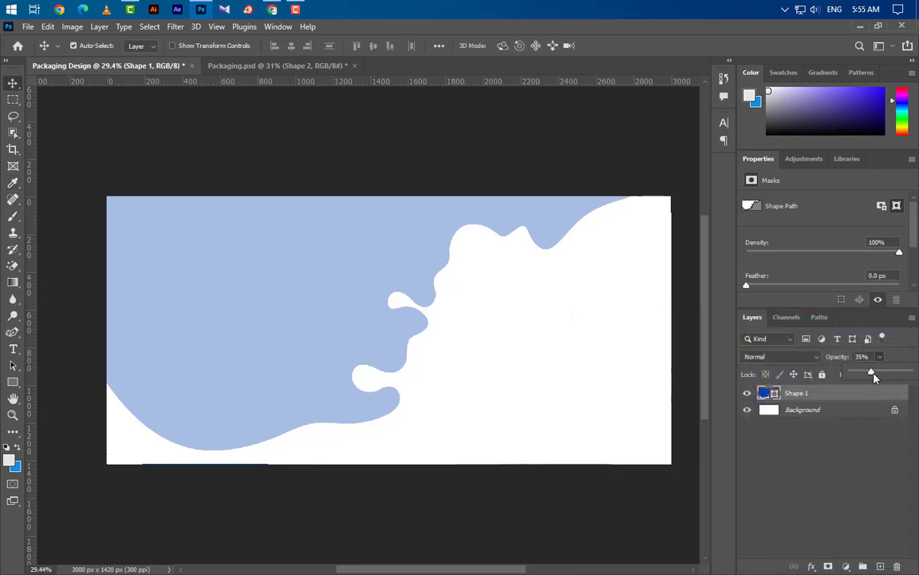
pyautogui.moveTo(906, 372); pyautogui.dragTo(910, 372)
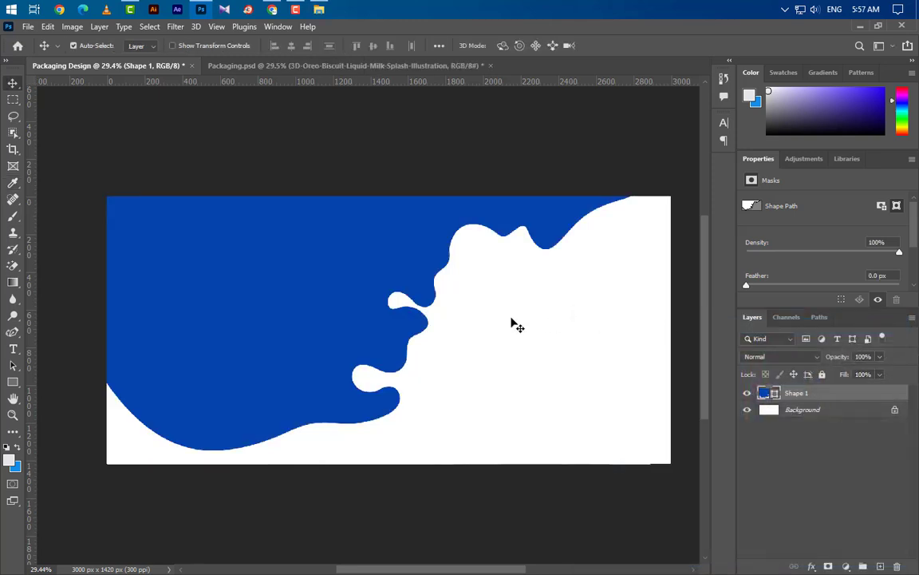
# Step: Place the Creame Biscuit image from New folder (7) over the canvas's right half and move its layer below Shape 1
pyautogui.click(318, 9)
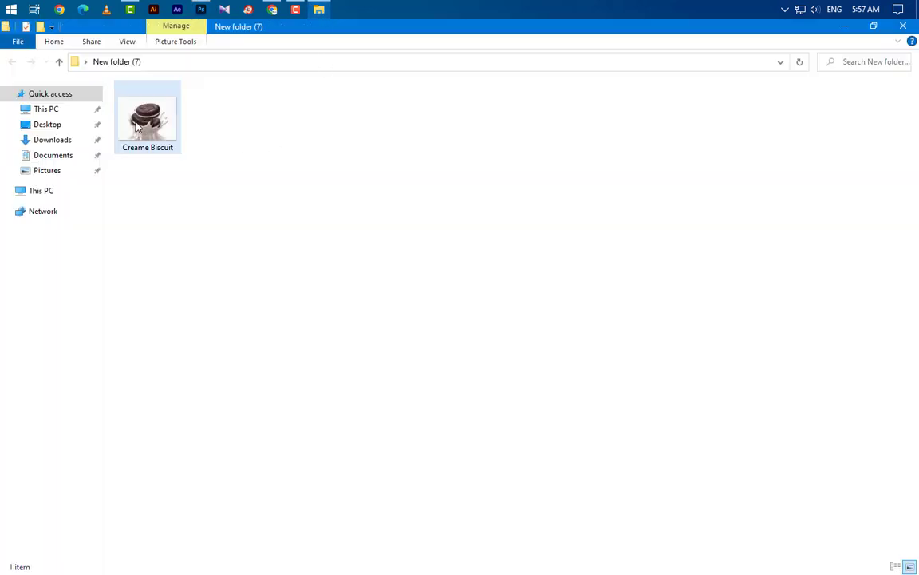
pyautogui.moveTo(148, 118); pyautogui.dragTo(601, 360)
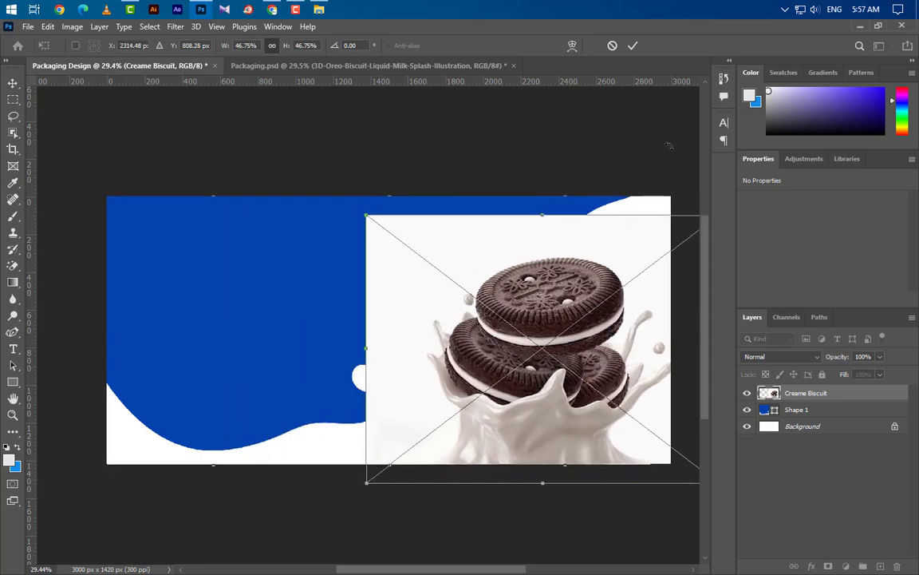
pyautogui.click(633, 46)
pyautogui.moveTo(798, 393); pyautogui.dragTo(866, 414)
# Step: Add a solid colour fill layer directly above the Background, using the photo's off-white f9f9f9
pyautogui.click(864, 428)
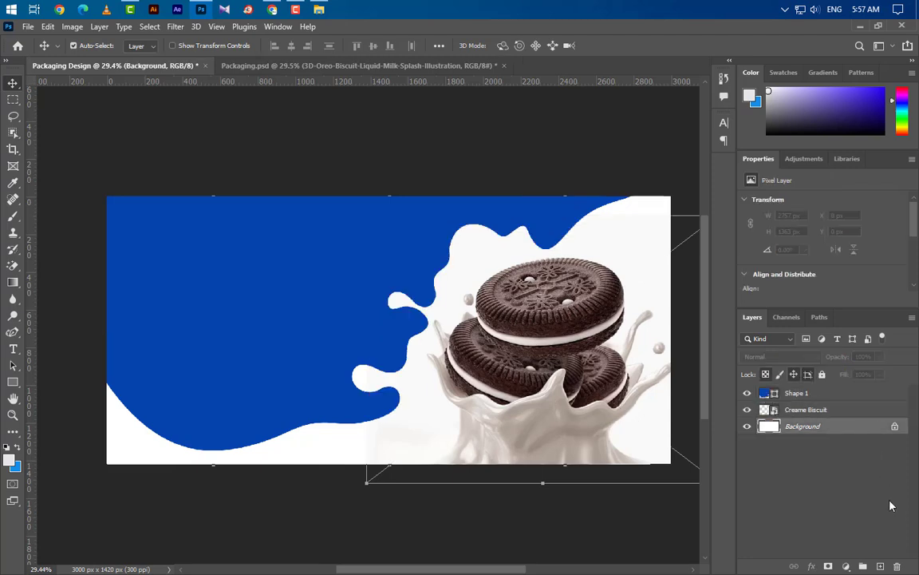
pyautogui.click(845, 566)
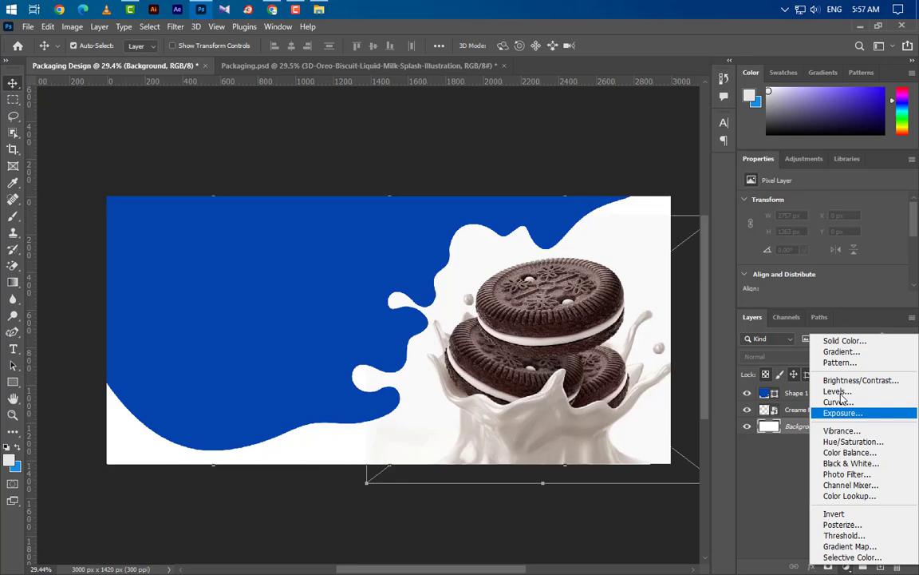
pyautogui.click(838, 343)
pyautogui.click(635, 218)
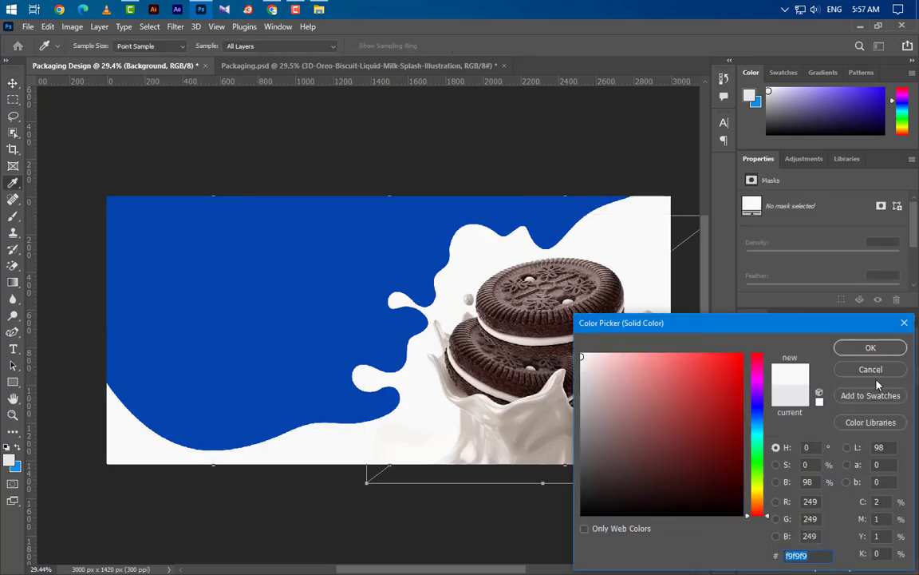
pyautogui.click(870, 348)
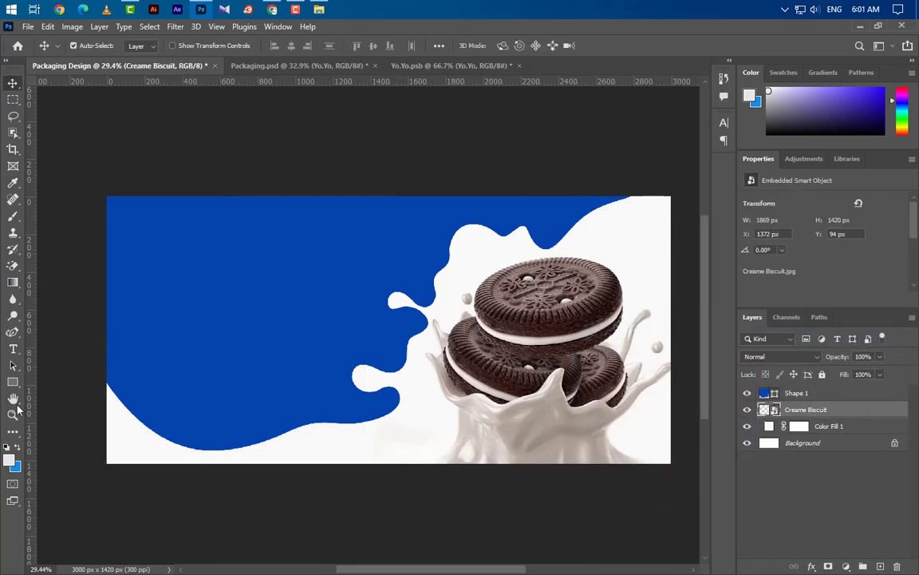
# Step: Add the white text "YO.YO" in 50 pt Cooper Black on the blue area and move its layer above Shape 1
pyautogui.click(13, 349)
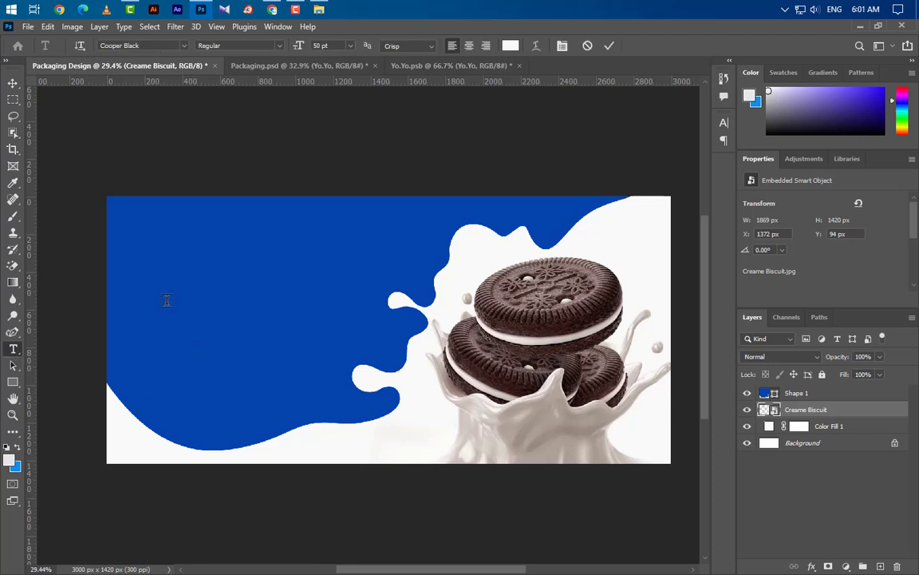
pyautogui.click(167, 300)
pyautogui.press('BackSpace')
pyautogui.write('Y')
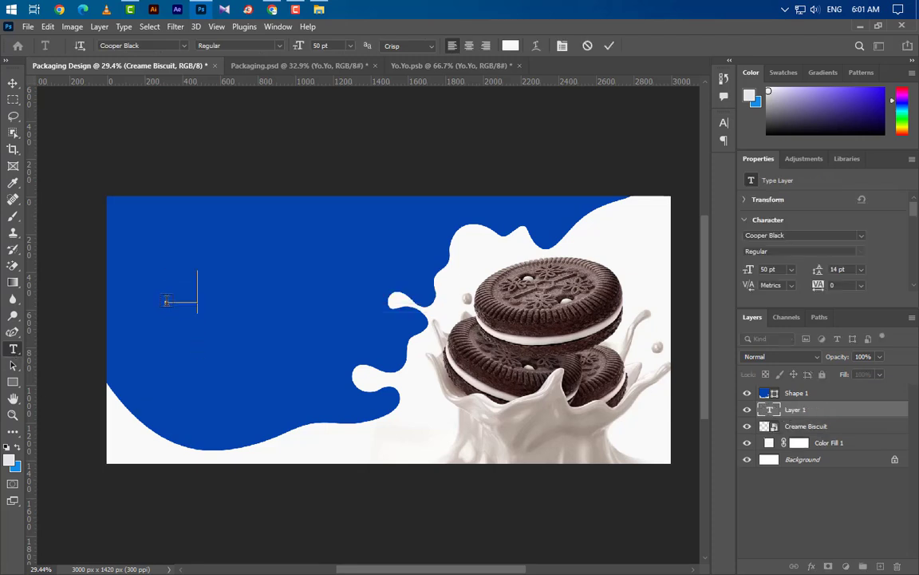
pyautogui.write('o.')
pyautogui.write('Y')
pyautogui.write('o')
pyautogui.write('o')
pyautogui.click(609, 46)
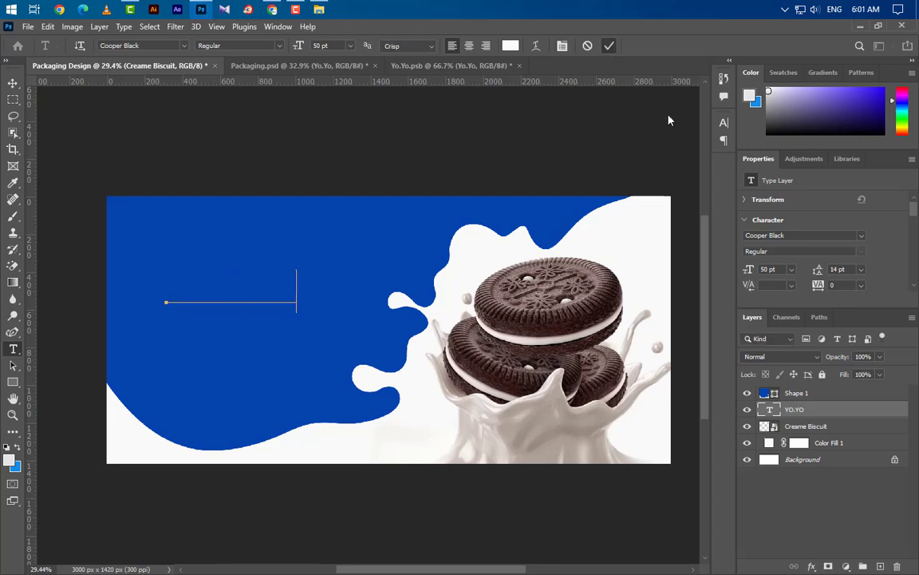
pyautogui.moveTo(841, 405); pyautogui.dragTo(790, 387)
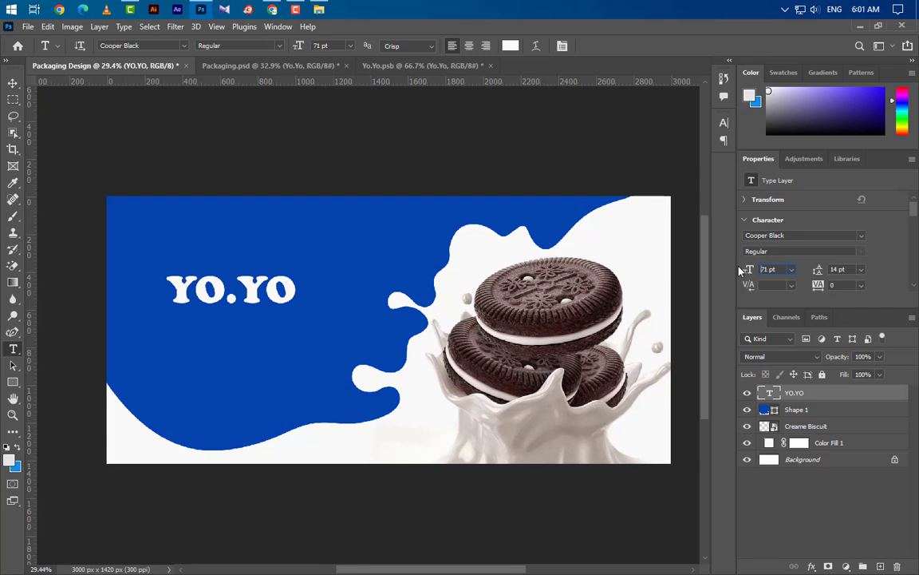
# Step: Set the YO.YO text's font size to 71 pt
pyautogui.moveTo(739, 272); pyautogui.dragTo(740, 271)
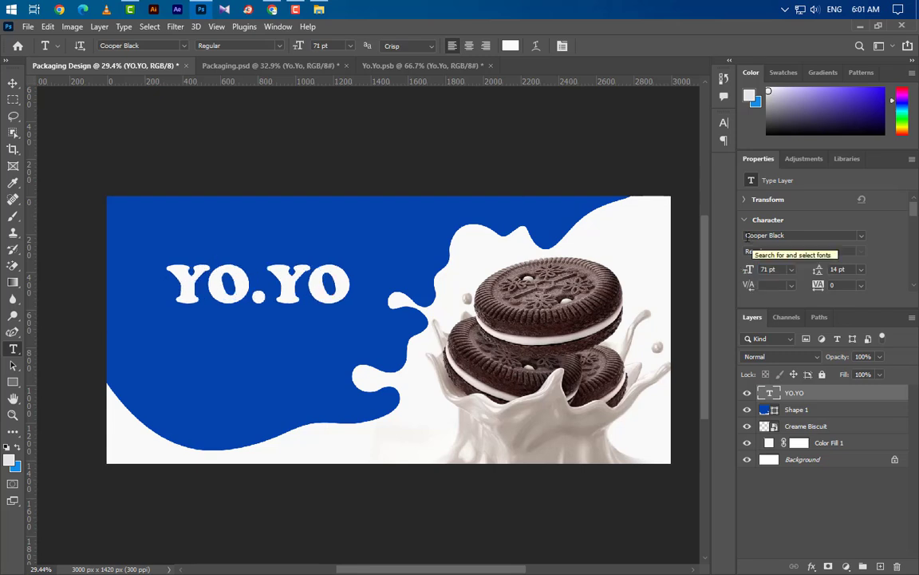
pyautogui.click(747, 236)
pyautogui.press('Tab')
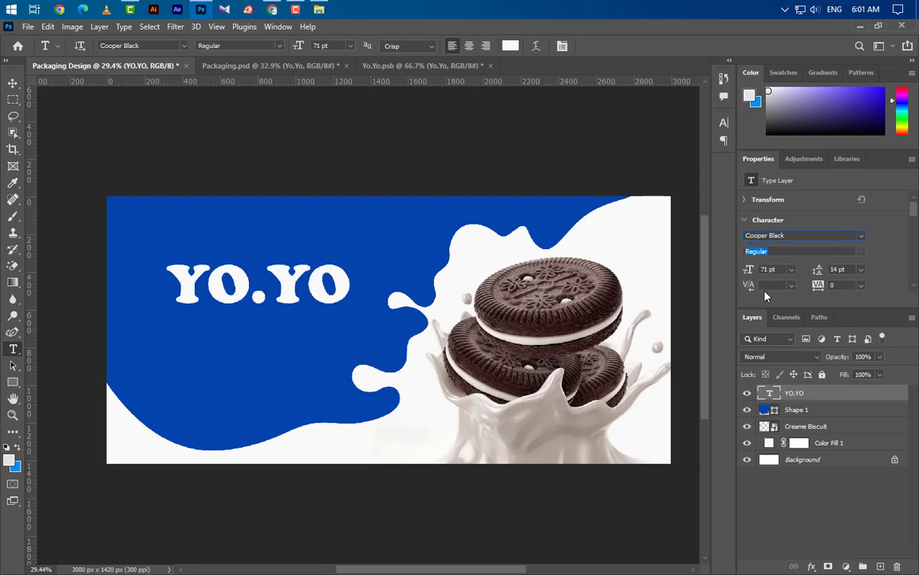
pyautogui.press('Tab')
# Step: Warp the YO.YO text with a horizontal Arc style and a 15% bend
pyautogui.click(536, 50)
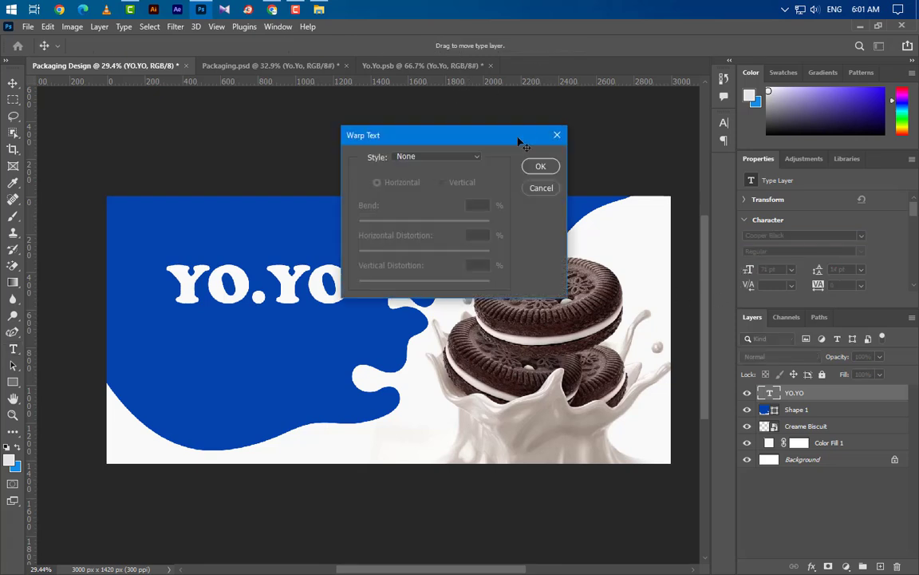
pyautogui.click(462, 158)
pyautogui.click(451, 193)
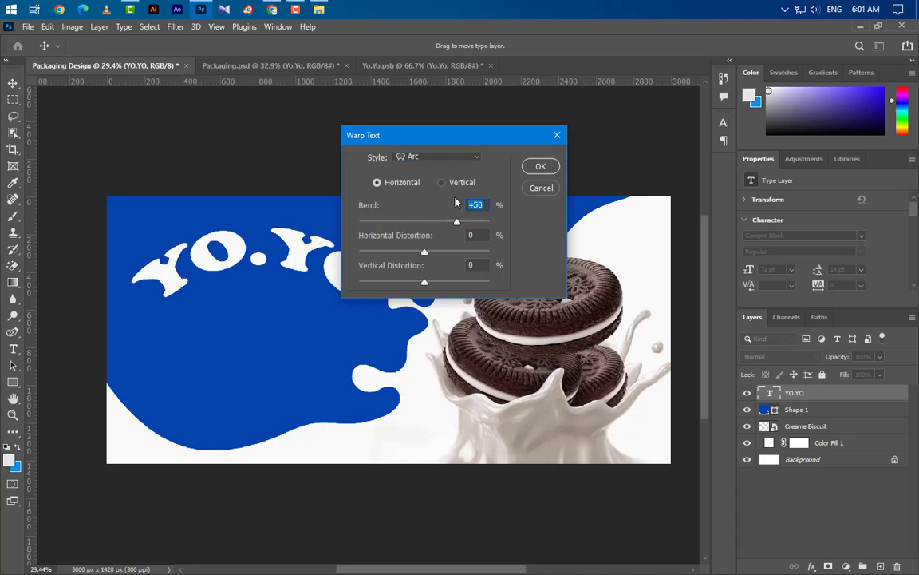
pyautogui.write('15')
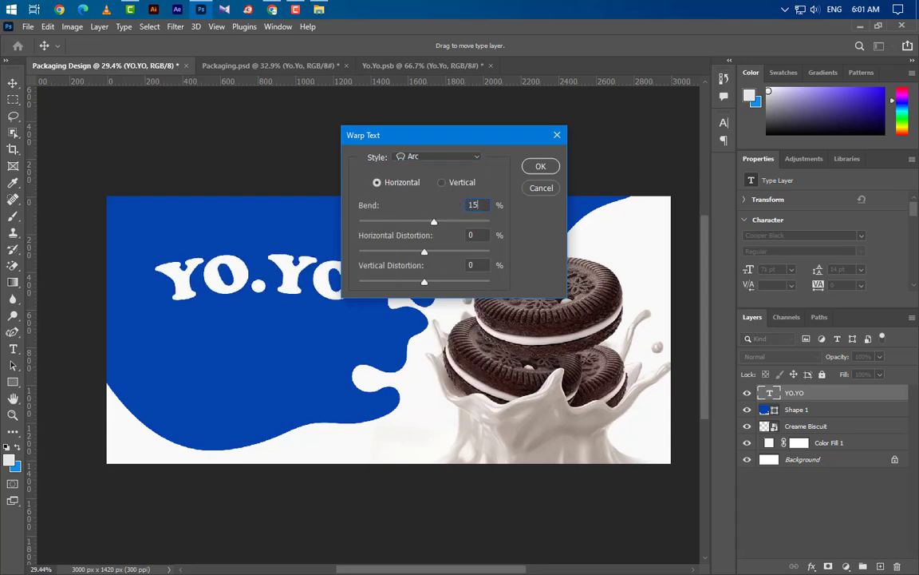
pyautogui.click(541, 167)
# Step: Rotate the YO.YO text to -17 degrees and move it slightly down on the blue area
pyautogui.hotkey('ctrl', 't')
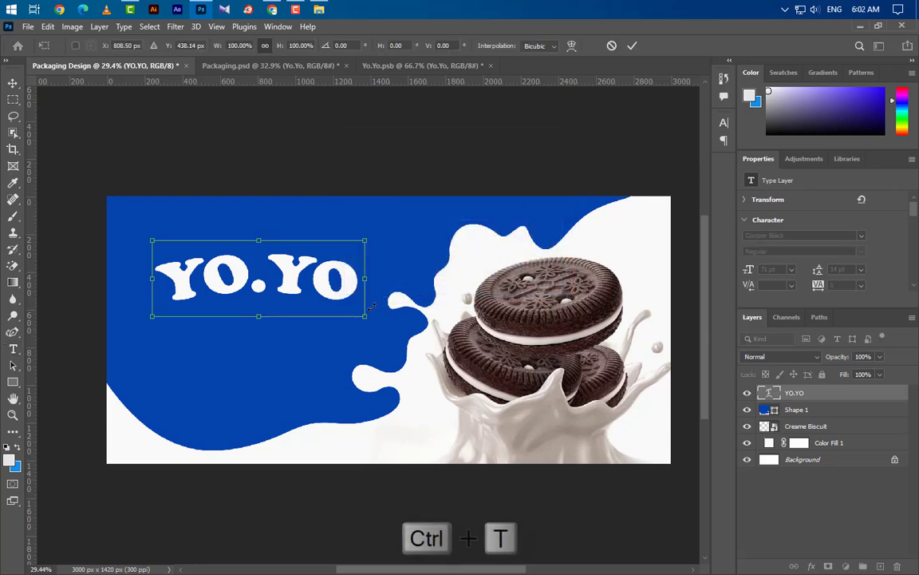
pyautogui.moveTo(384, 273)
pyautogui.mouseDown()
pyautogui.moveTo(389, 243)
pyautogui.moveTo(391, 258)
pyautogui.mouseUp()
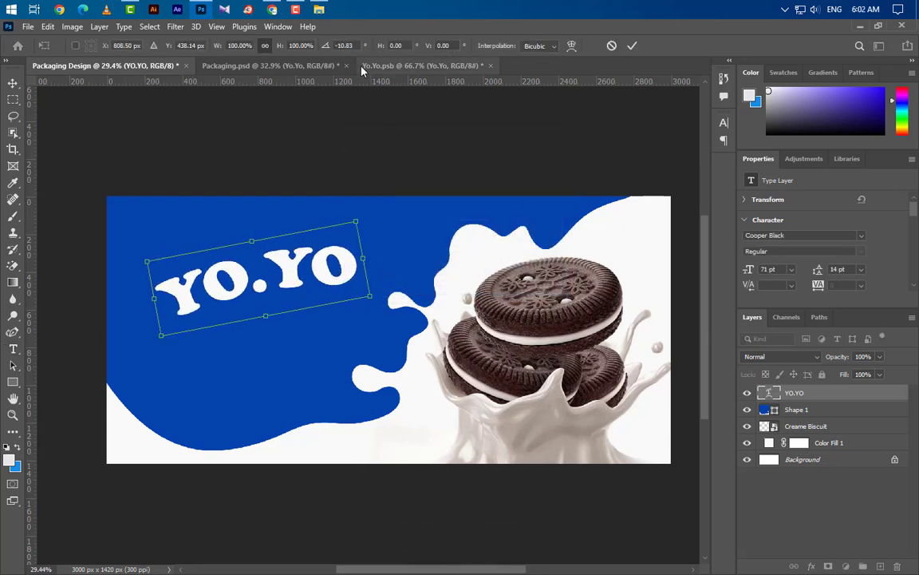
pyautogui.click(358, 45)
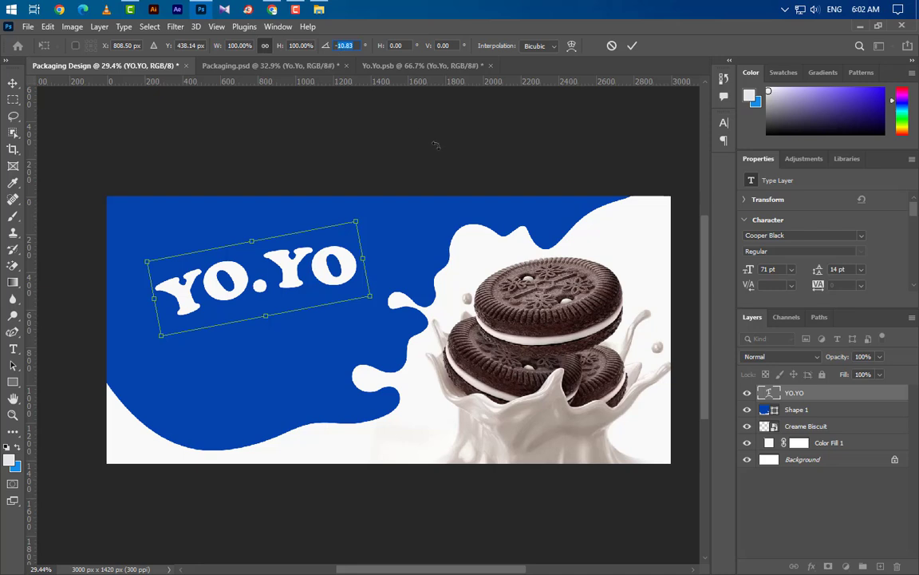
pyautogui.write('-17')
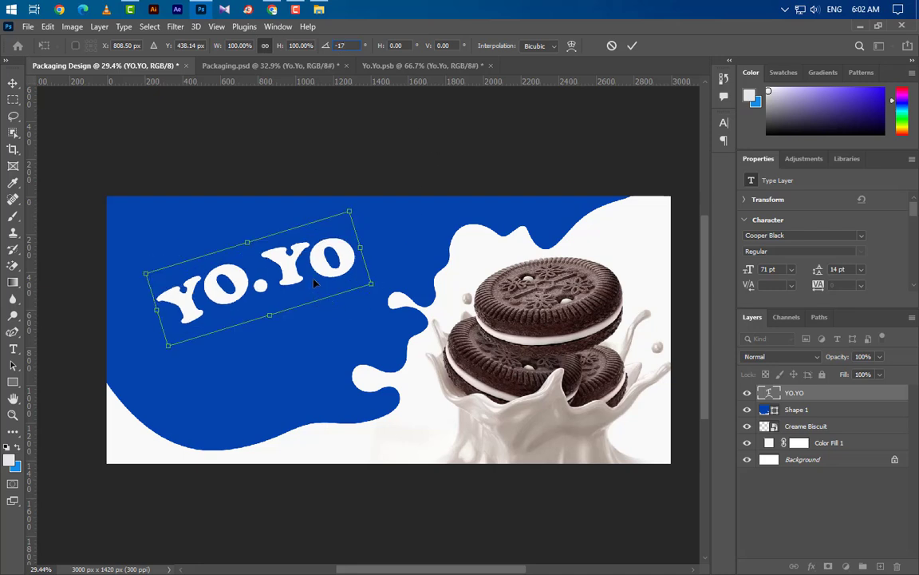
pyautogui.moveTo(295, 275); pyautogui.dragTo(294, 288)
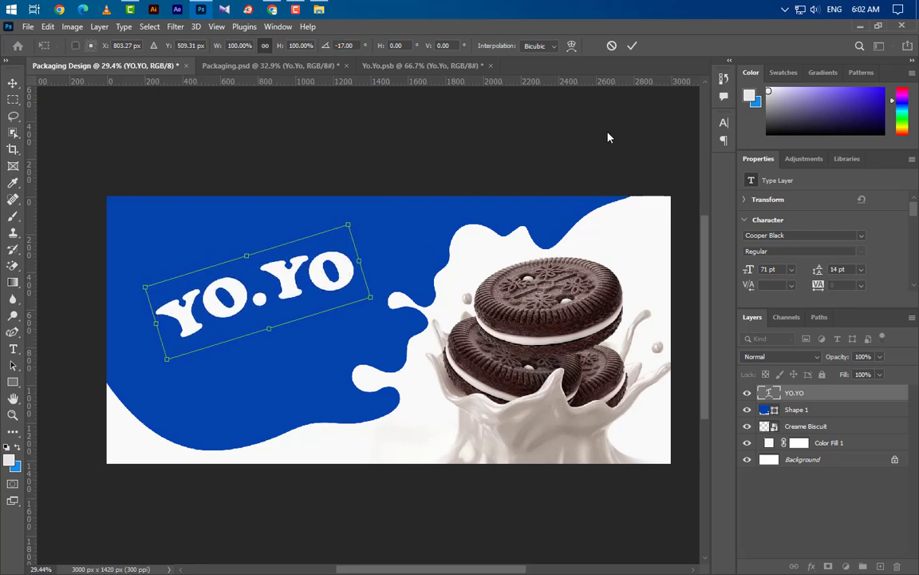
pyautogui.click(632, 47)
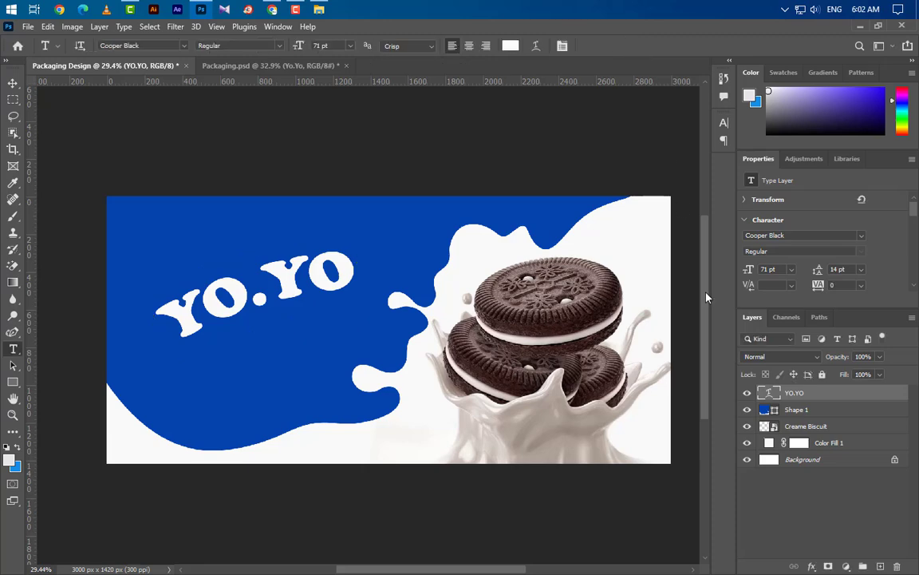
# Step: Convert the YO.YO text to a smart object and add a hidden duplicate above it, leaving the original selected
pyautogui.rightClick(867, 395)
pyautogui.click(672, 182)
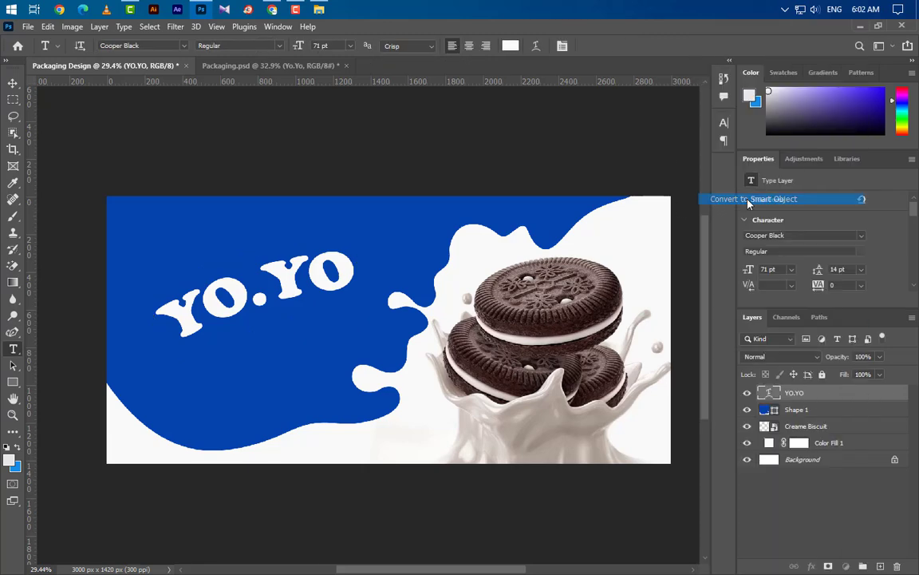
pyautogui.moveTo(856, 394); pyautogui.dragTo(880, 565)
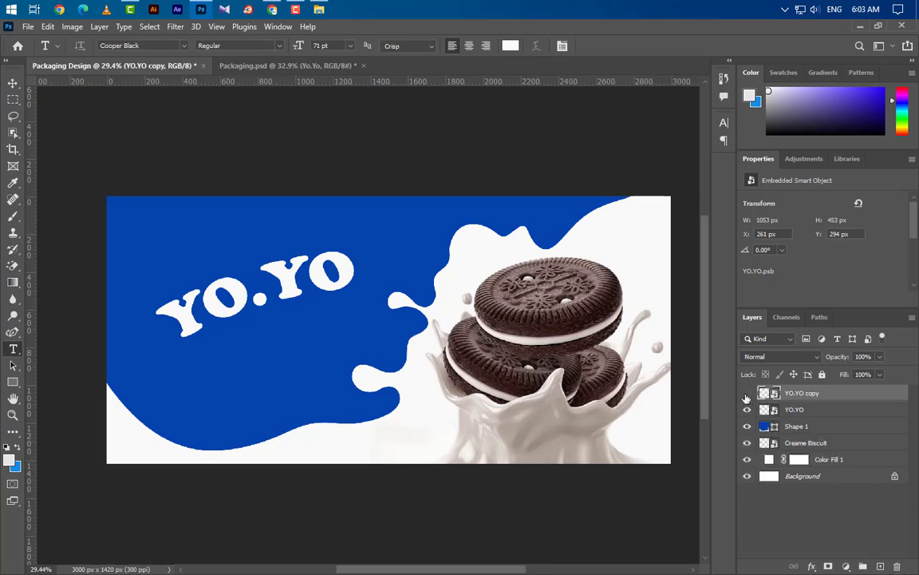
pyautogui.click(746, 394)
pyautogui.click(845, 411)
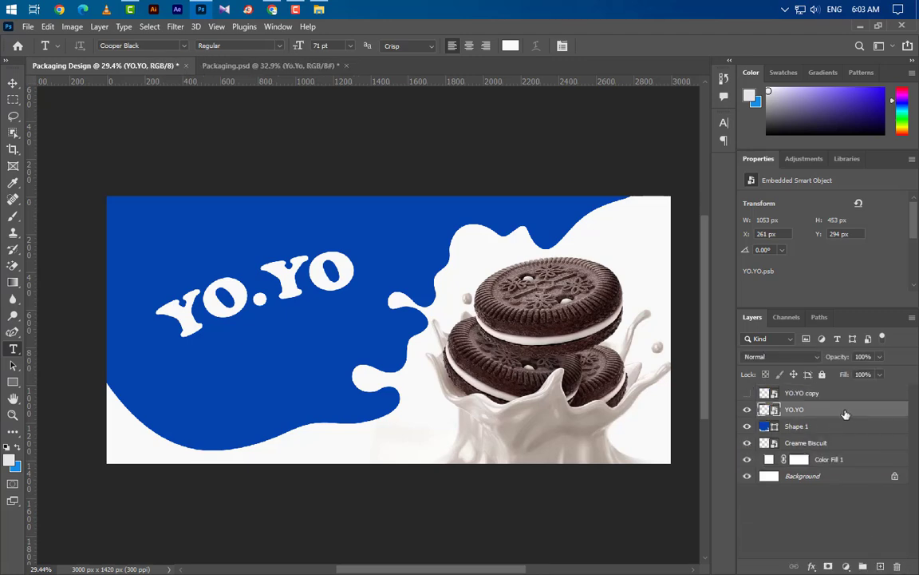
# Step: Add a Bevel & Emboss effect to the YO.YO layer: Inner Bevel, Smooth, 150% depth, 2 px size and 3 px soften
pyautogui.doubleClick(846, 411)
pyautogui.click(492, 239)
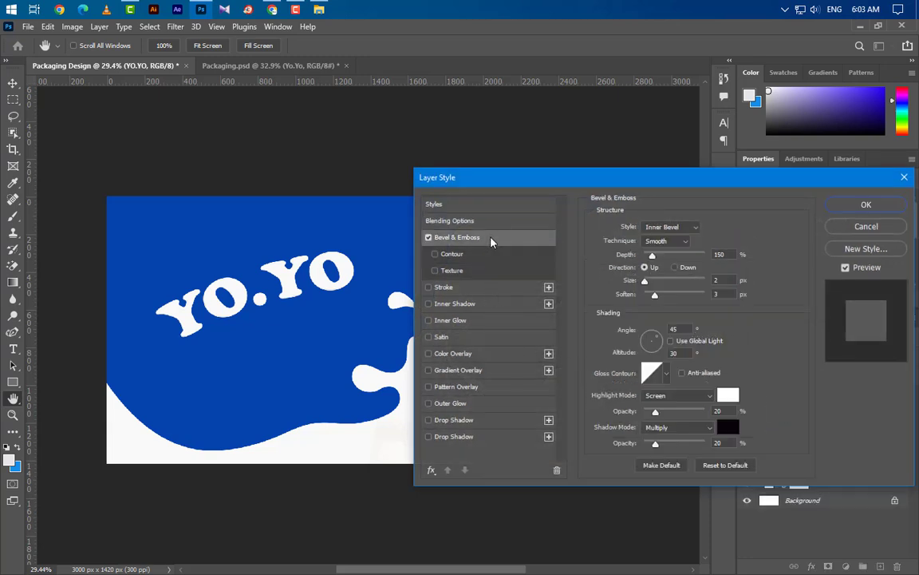
pyautogui.click(684, 228)
pyautogui.click(674, 246)
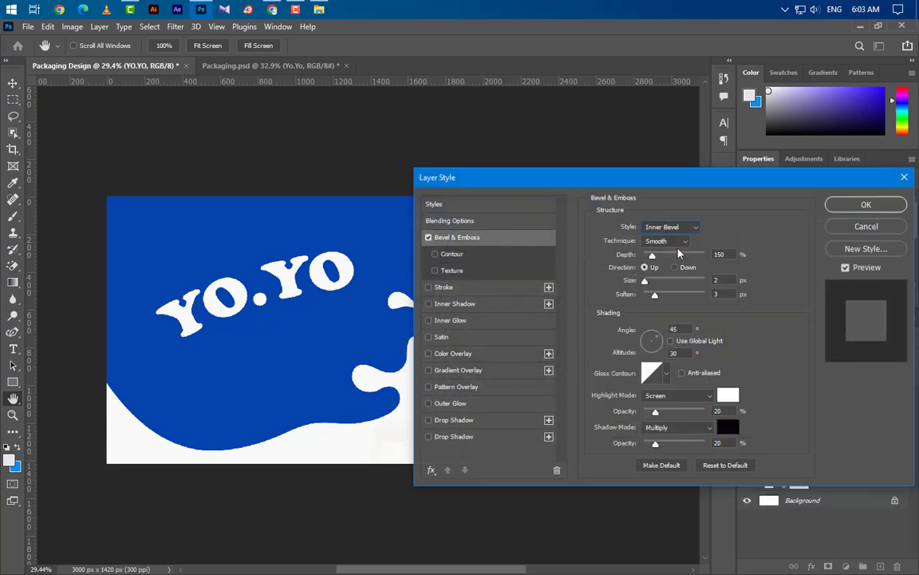
pyautogui.click(674, 241)
pyautogui.click(663, 244)
# Step: Set the bevel's highlight to Screen in white ffffff and its shadow to Multiply in 050006, both at 20% opacity
pyautogui.click(673, 396)
pyautogui.click(611, 354)
pyautogui.click(724, 399)
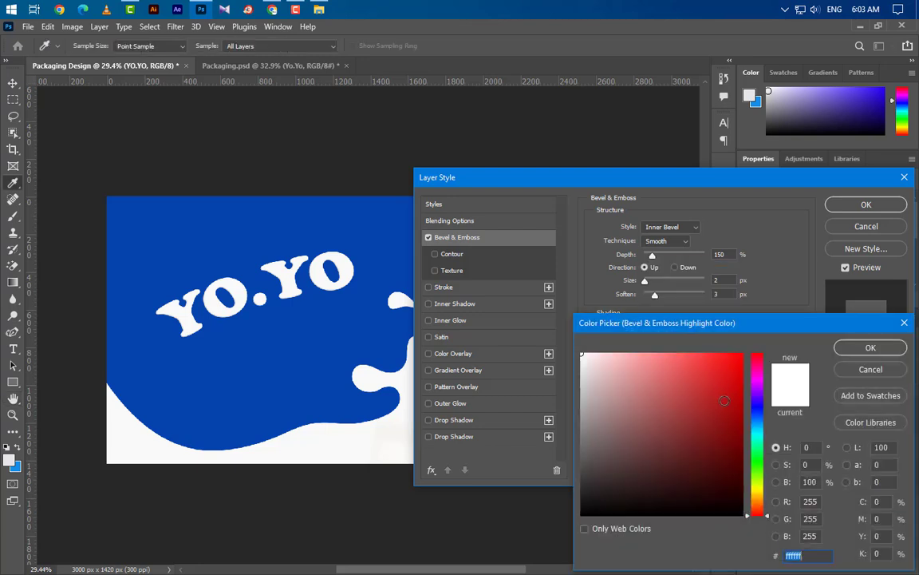
pyautogui.click(870, 353)
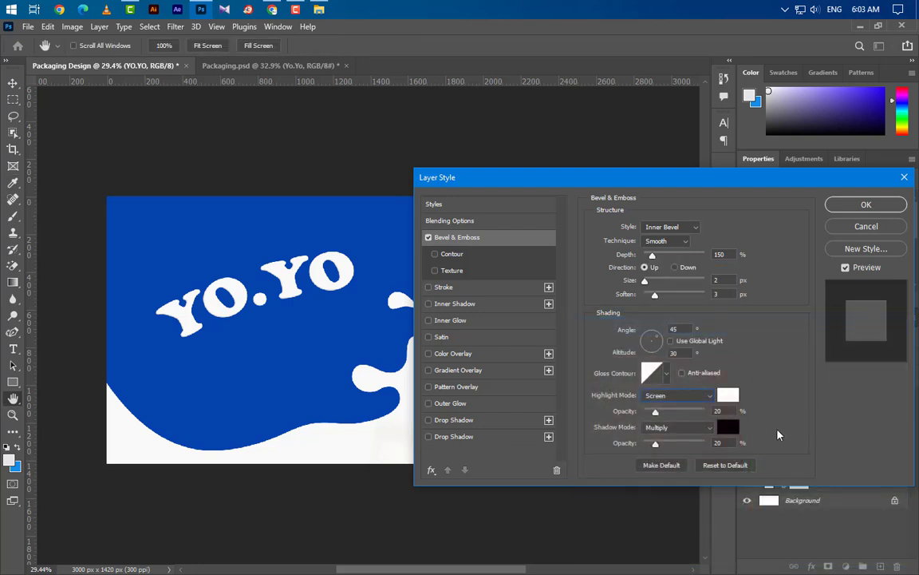
pyautogui.click(693, 435)
pyautogui.click(630, 274)
pyautogui.click(721, 431)
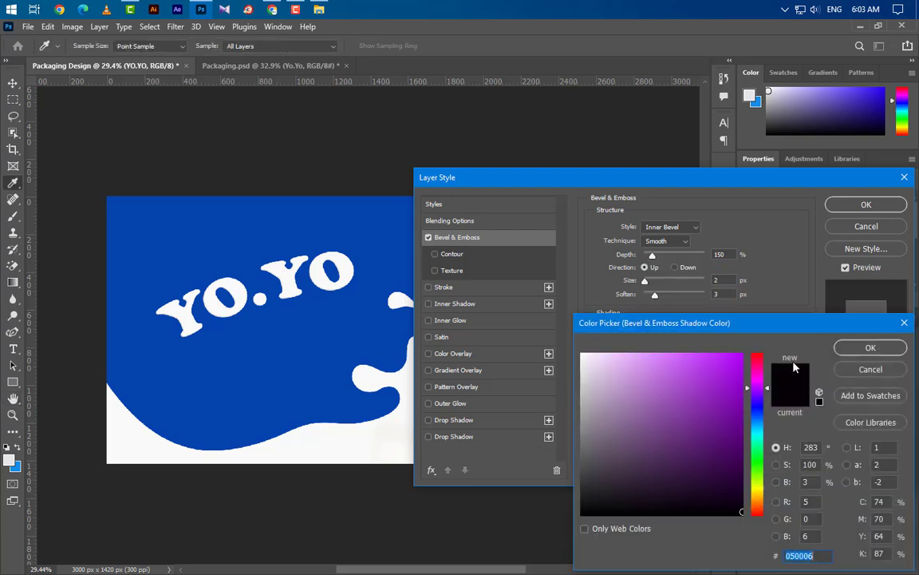
pyautogui.click(852, 348)
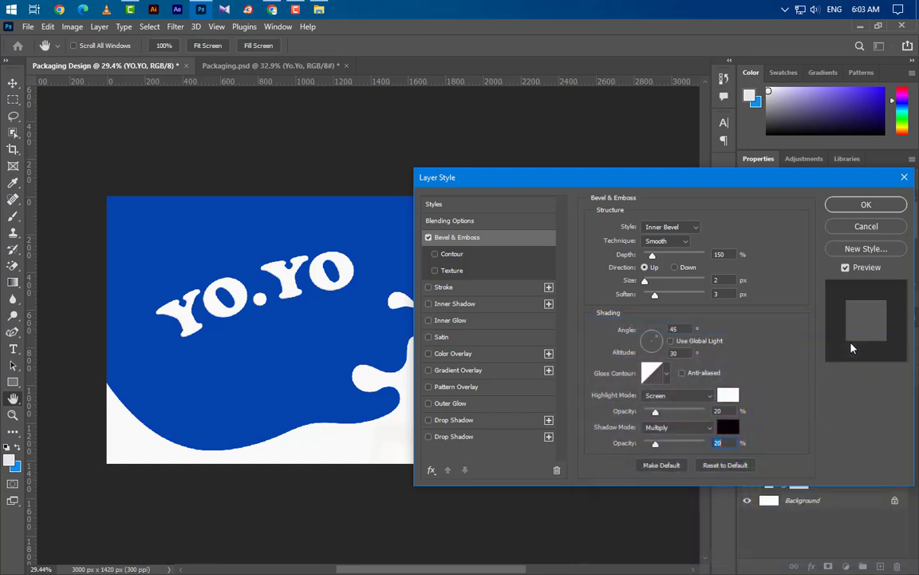
# Step: Add a 30 px outside stroke to the YO.YO layer with a solid white ffffff fill and apply the layer styles
pyautogui.click(481, 291)
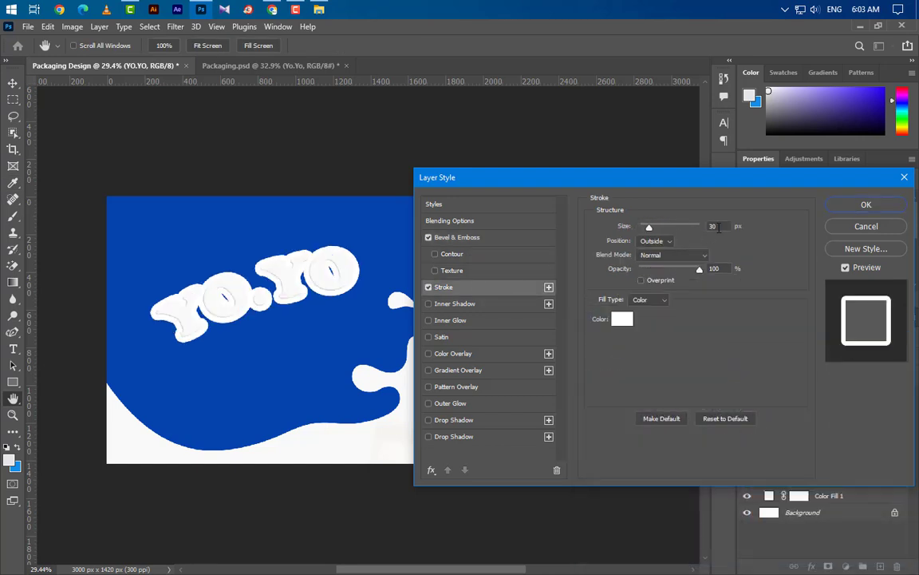
pyautogui.click(710, 226)
pyautogui.click(656, 242)
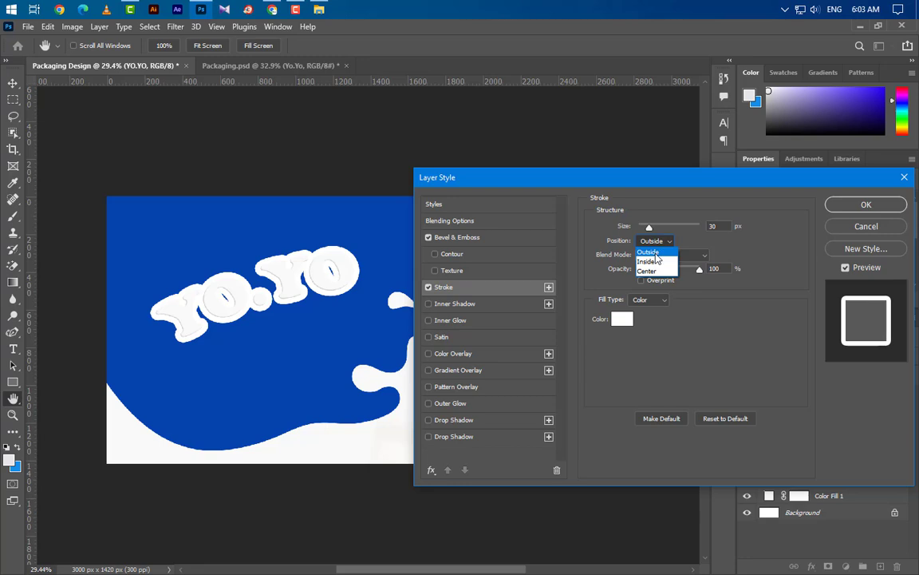
pyautogui.click(658, 250)
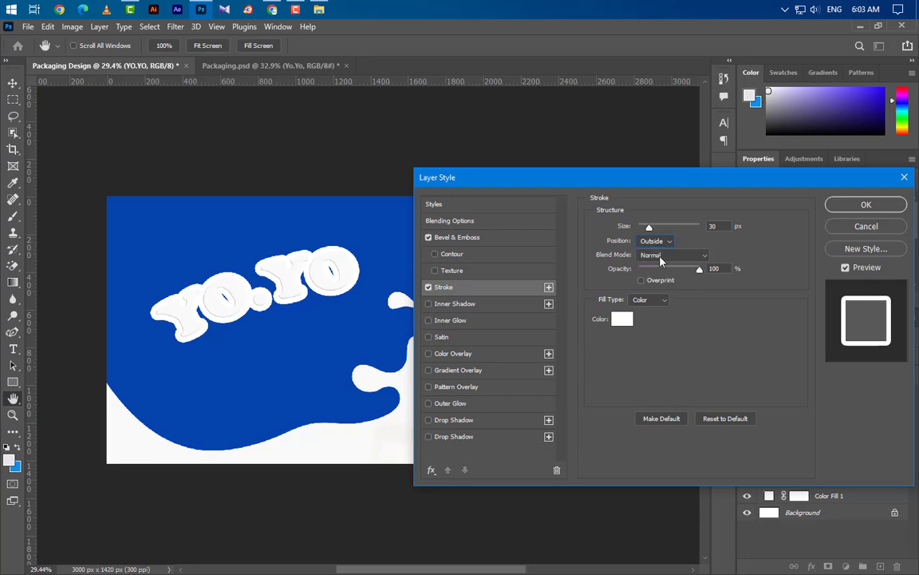
pyautogui.click(643, 306)
pyautogui.click(644, 308)
pyautogui.click(616, 320)
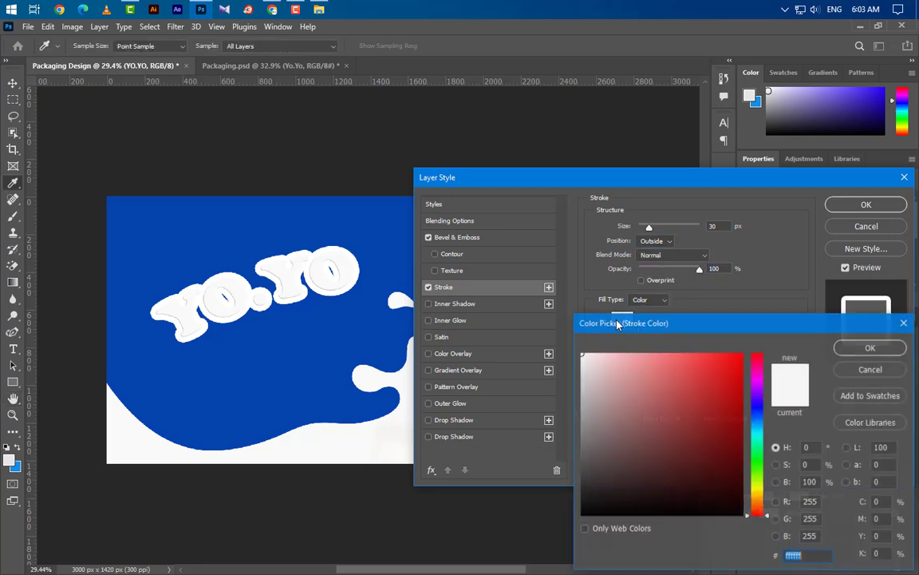
pyautogui.click(848, 351)
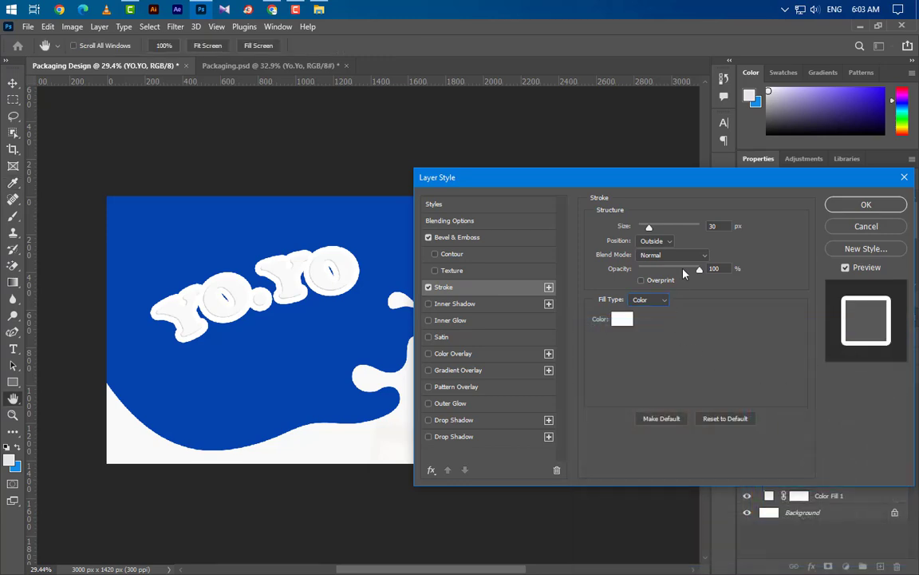
pyautogui.click(841, 205)
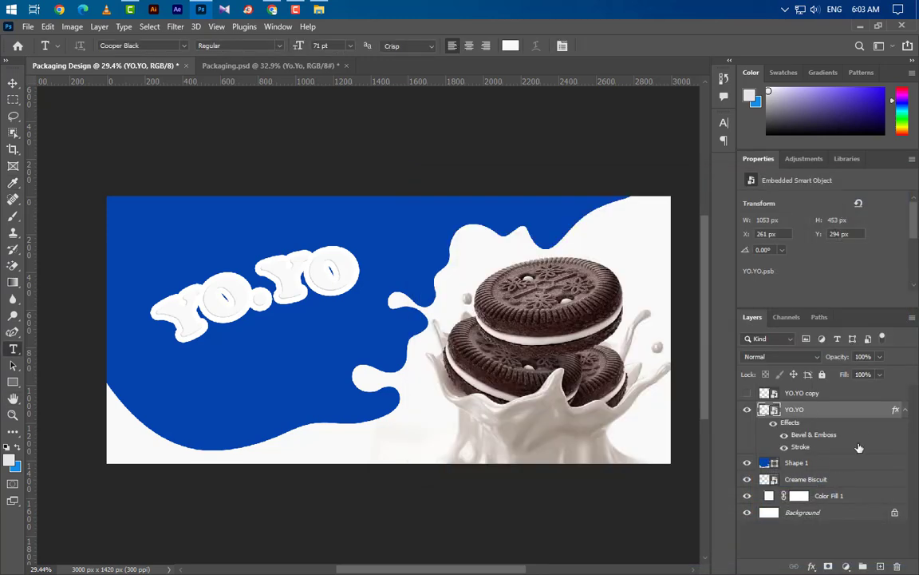
# Step: Convert the styled YO.YO layer to a smart object and add a 031991 Multiply drop shadow: 30° angle, 15 px distance, 10 px size
pyautogui.rightClick(862, 413)
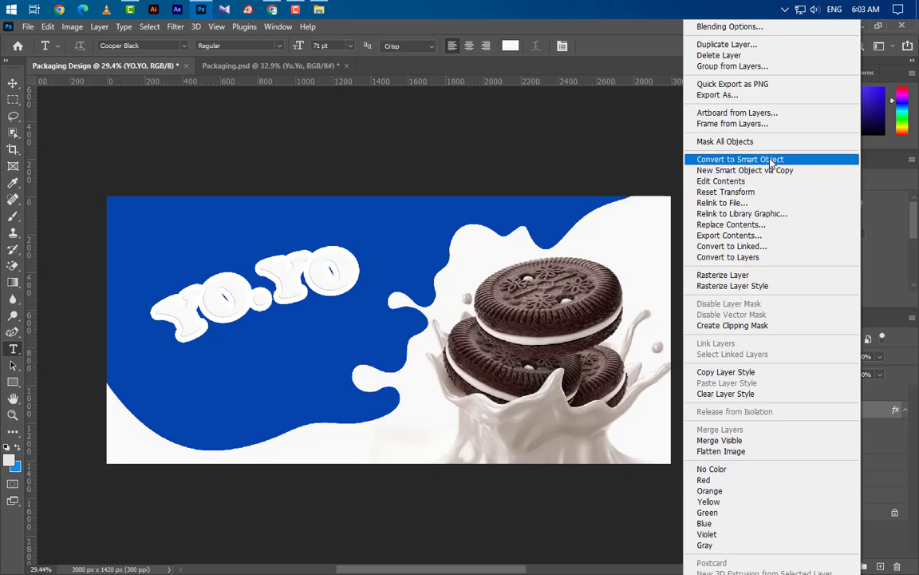
pyautogui.click(768, 158)
pyautogui.doubleClick(864, 407)
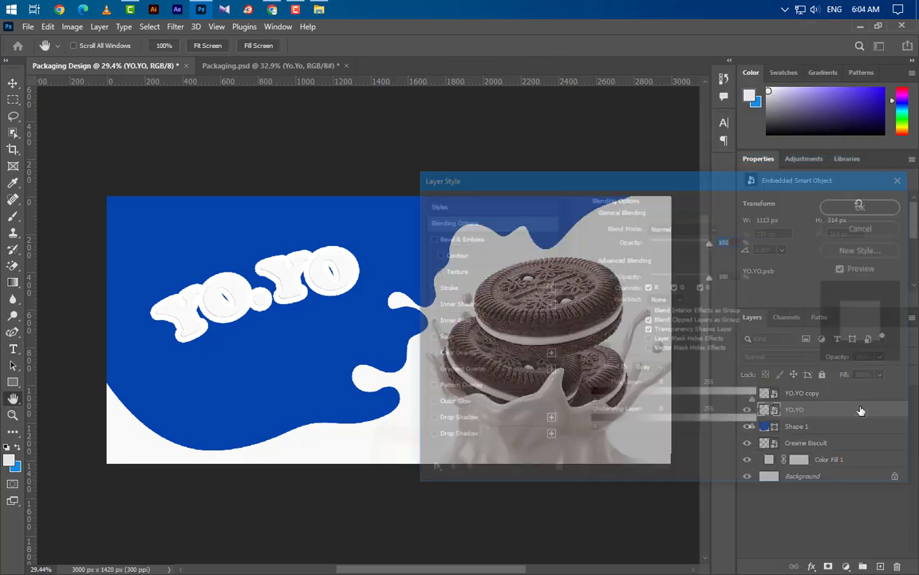
pyautogui.click(478, 420)
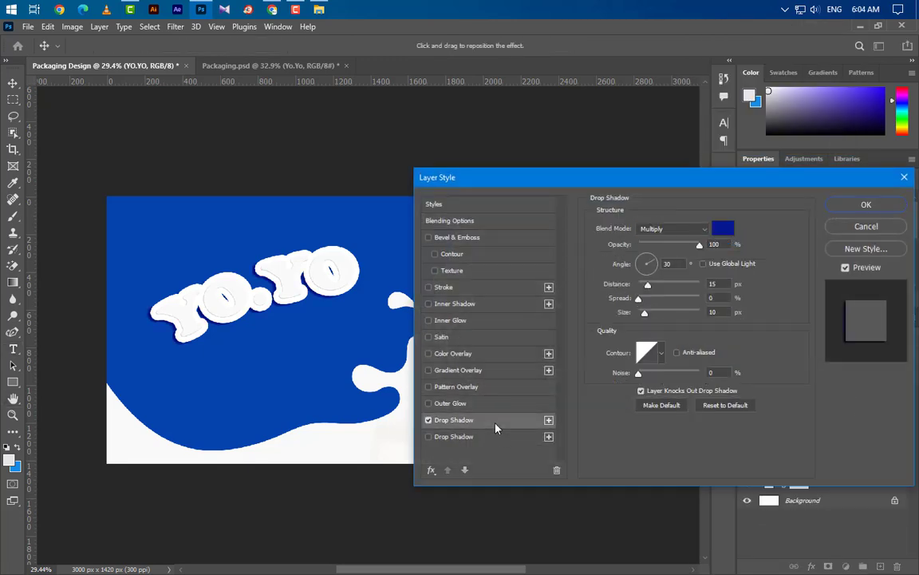
pyautogui.click(678, 229)
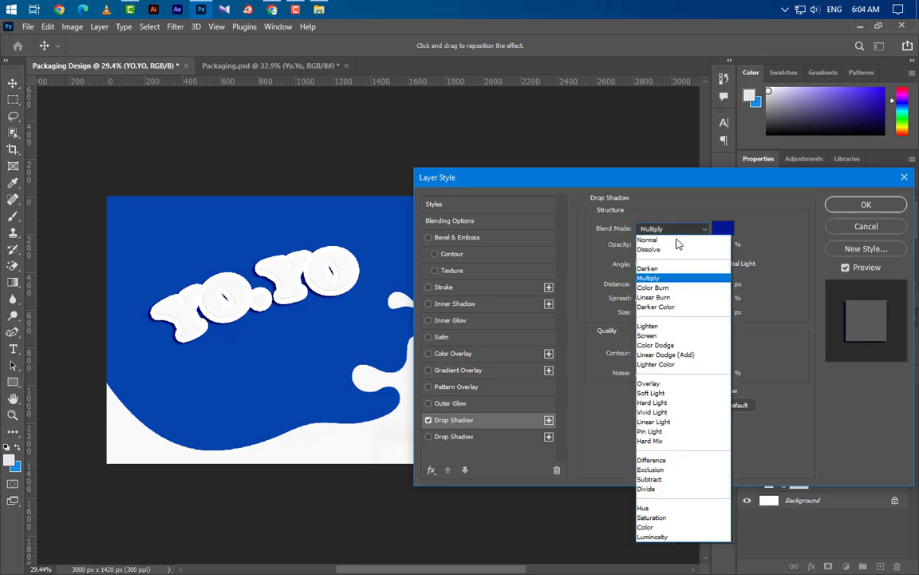
pyautogui.click(681, 246)
pyautogui.click(724, 230)
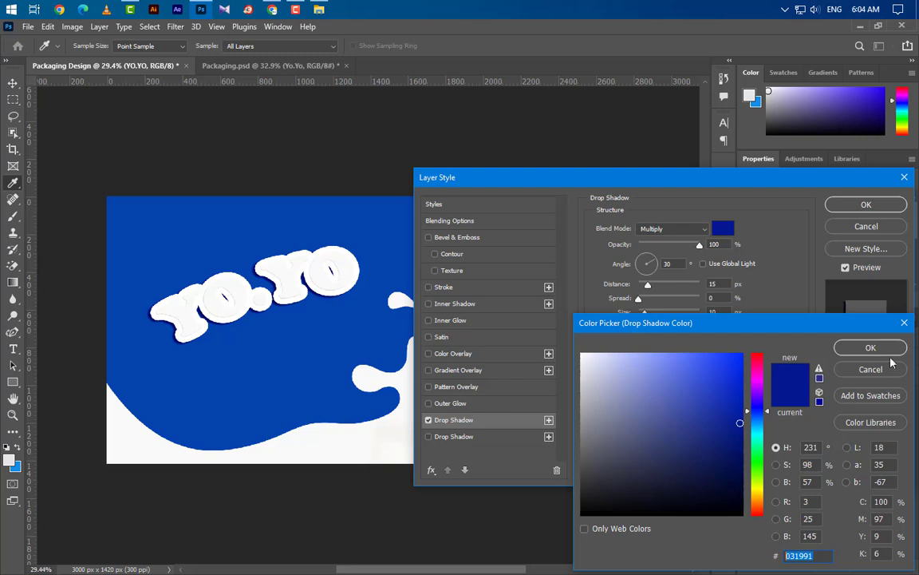
pyautogui.click(871, 348)
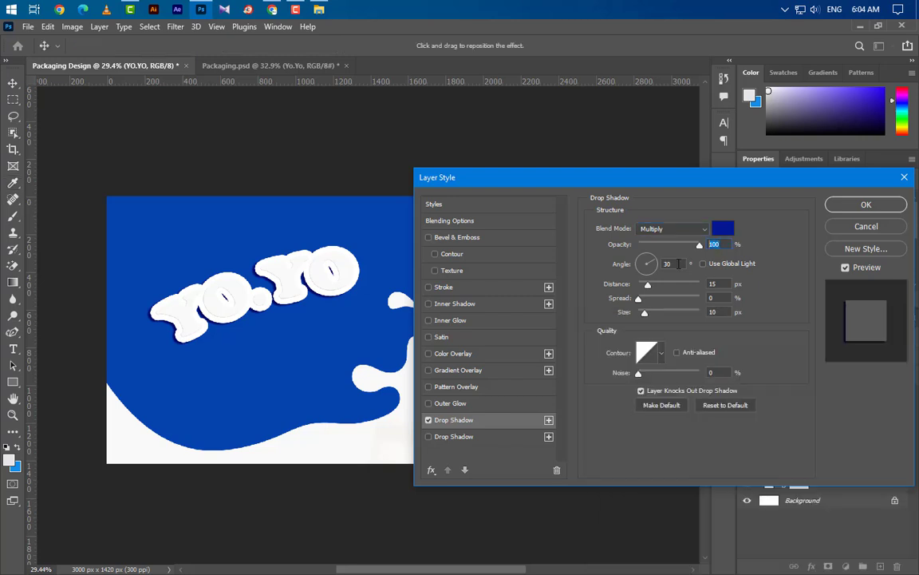
pyautogui.moveTo(679, 263); pyautogui.dragTo(654, 263)
pyautogui.moveTo(716, 284); pyautogui.dragTo(695, 312)
# Step: Add a second YO.YO drop shadow in Normal mode, colour 178de5, 30° angle, 40 px distance and 15 px size, and apply the styles
pyautogui.click(487, 438)
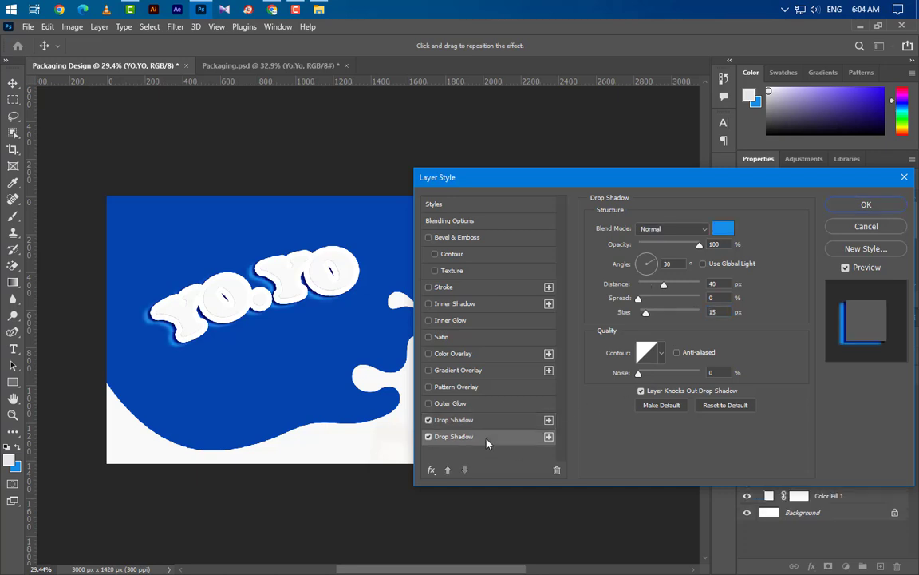
pyautogui.click(726, 232)
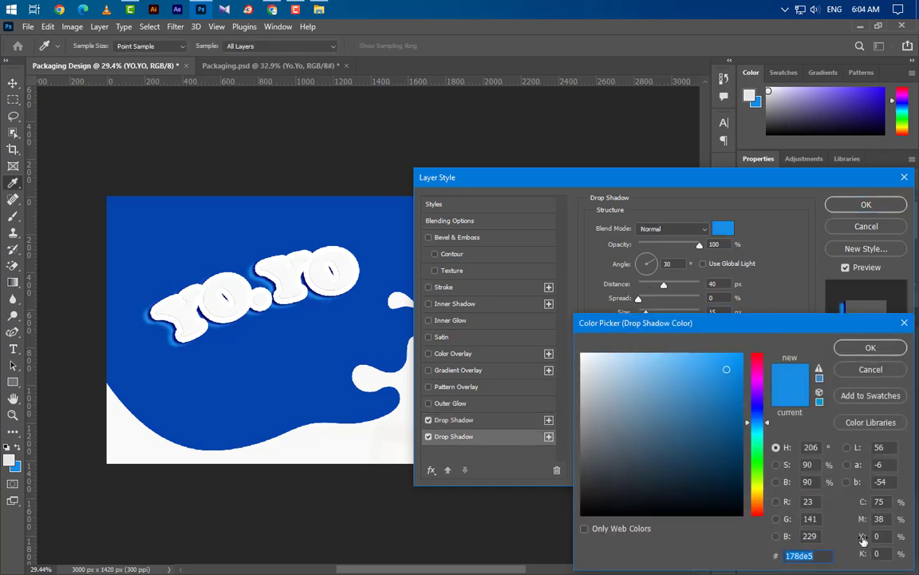
pyautogui.click(871, 348)
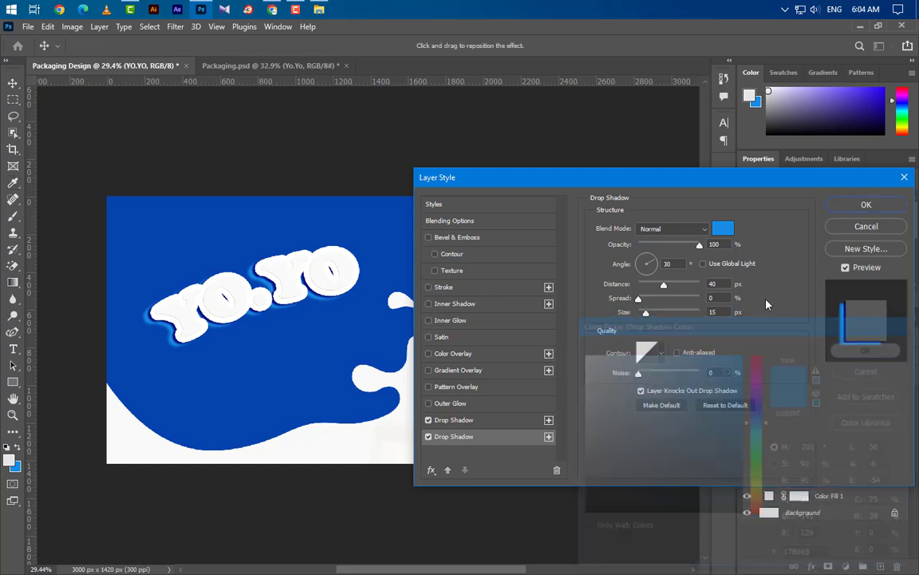
pyautogui.click(671, 264)
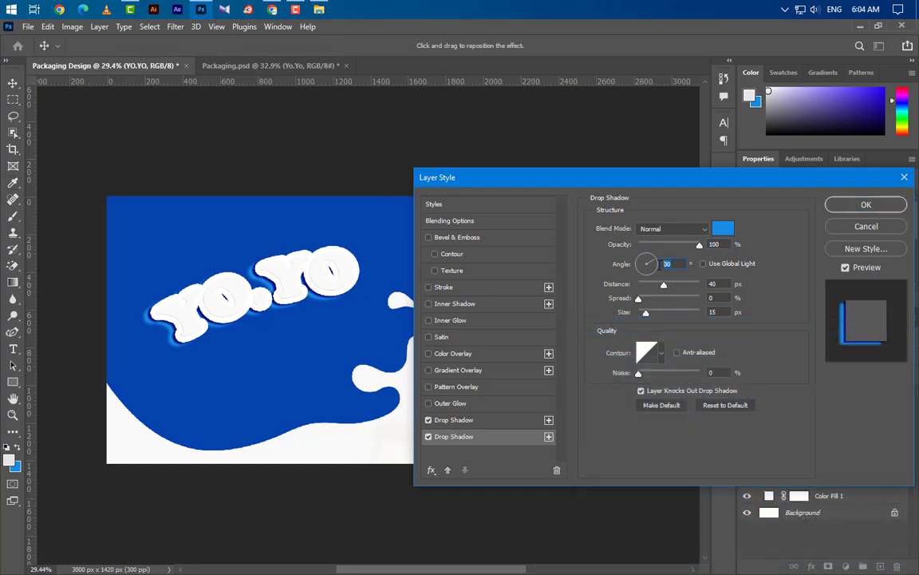
pyautogui.click(715, 312)
pyautogui.click(894, 209)
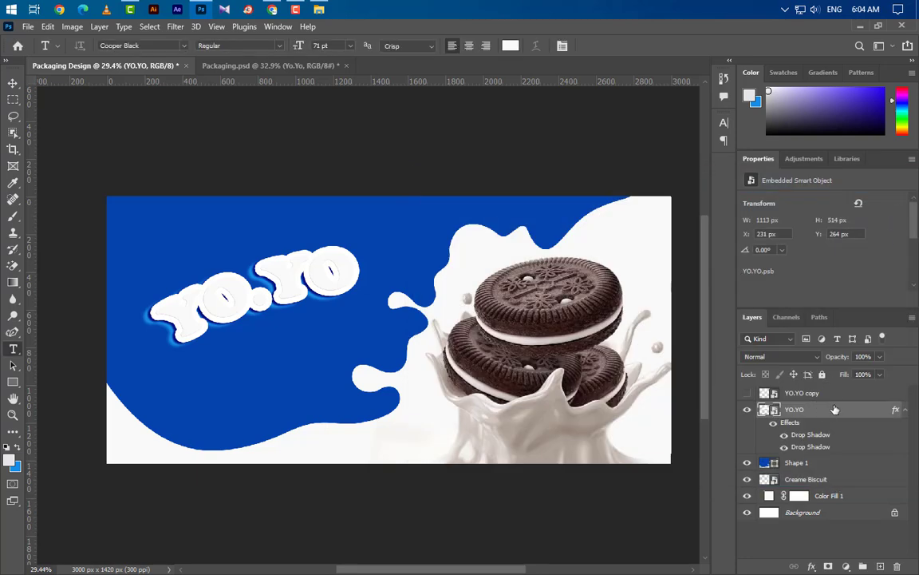
# Step: Show the YO.YO copy layer and add a Bevel & Emboss effect with Inner Bevel style, Smooth technique and 150% depth
pyautogui.click(838, 395)
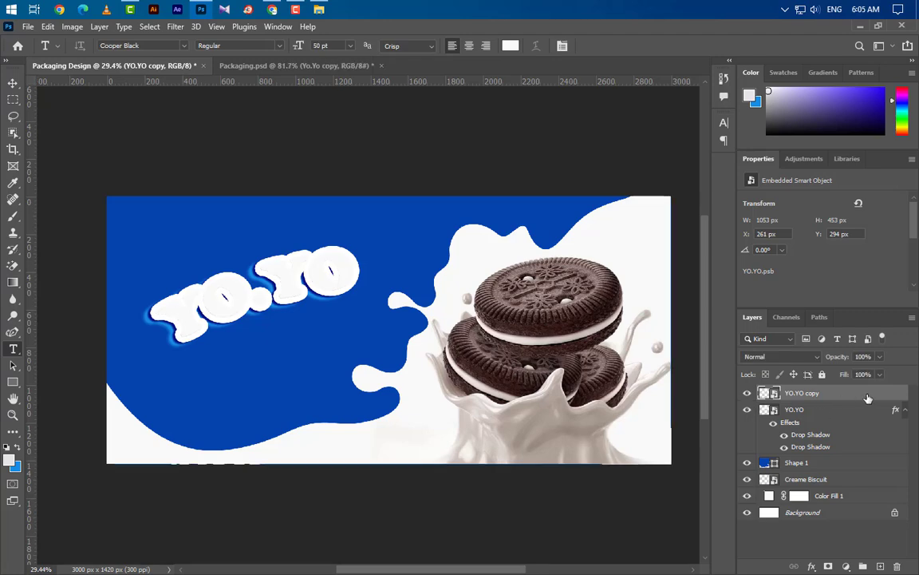
pyautogui.doubleClick(868, 394)
pyautogui.click(509, 237)
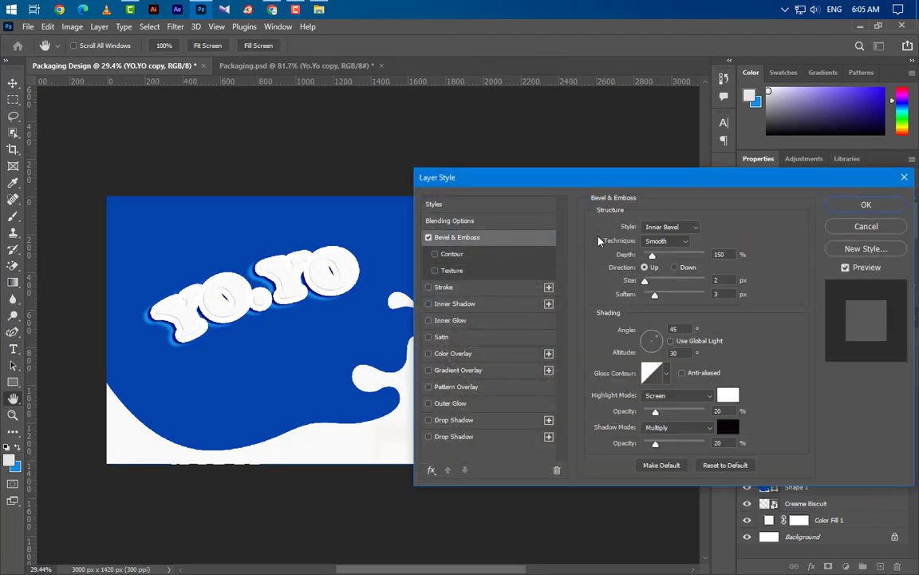
pyautogui.click(673, 228)
pyautogui.click(662, 236)
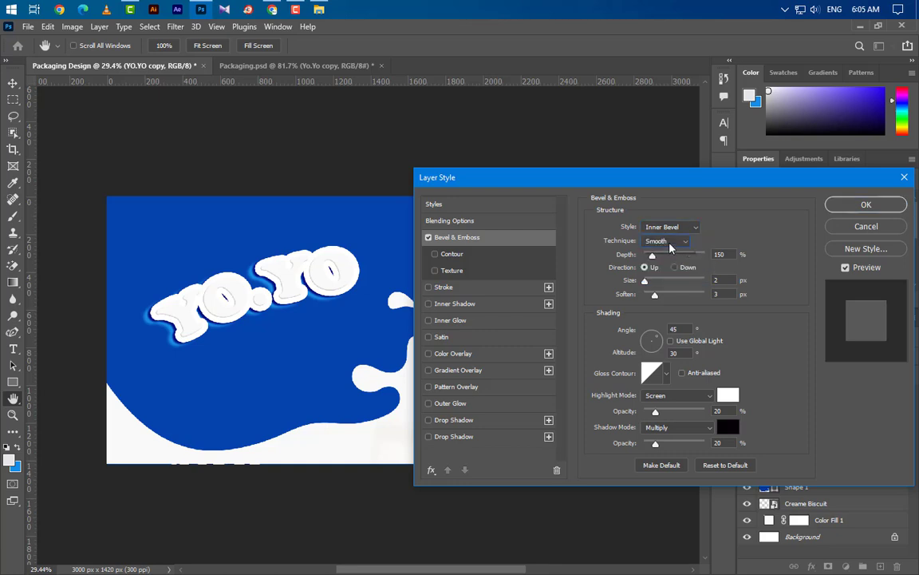
pyautogui.click(666, 241)
pyautogui.click(669, 253)
pyautogui.press('Tab')
# Step: Add a Gradient Overlay to the YO.YO copy with five evenly spaced stops alternating between dark blue 031991 and light blue 178de5
pyautogui.click(508, 372)
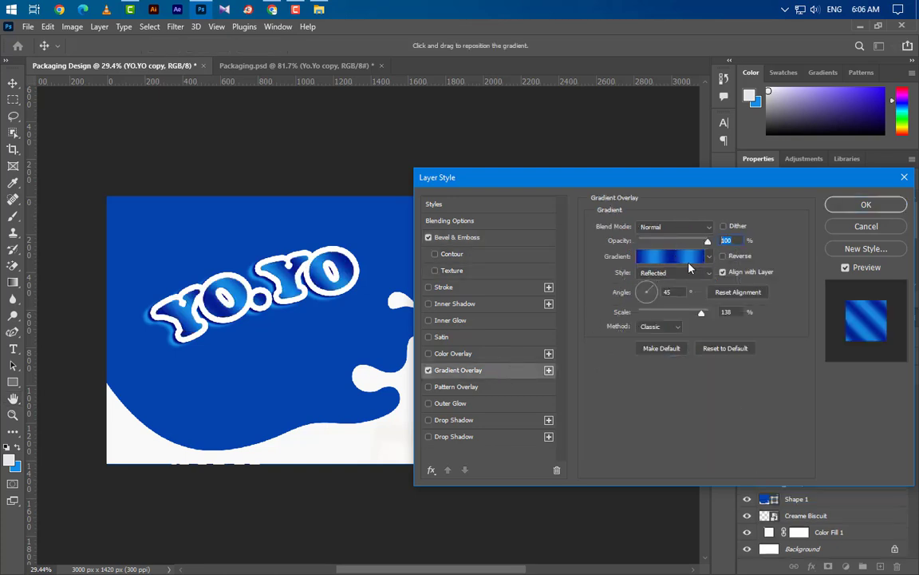
pyautogui.click(670, 256)
pyautogui.doubleClick(625, 360)
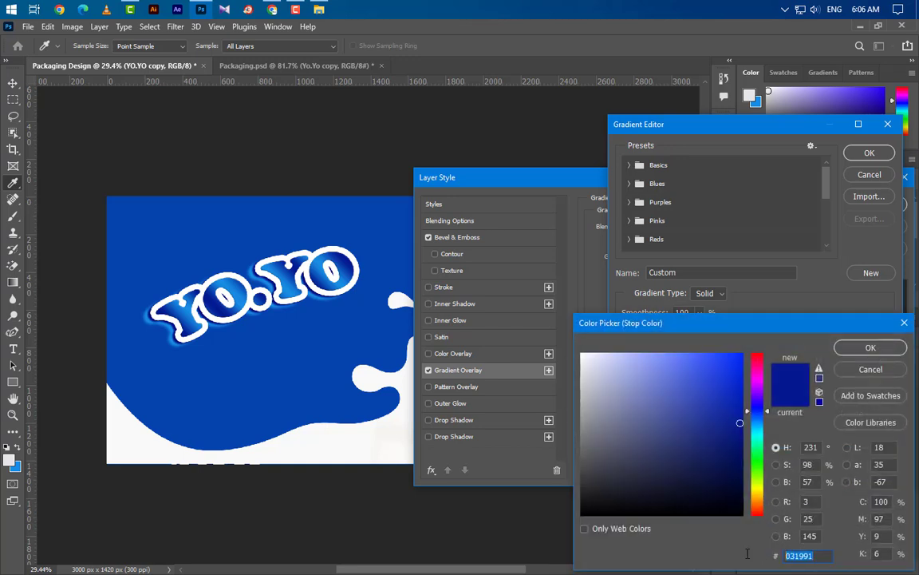
pyautogui.click(865, 348)
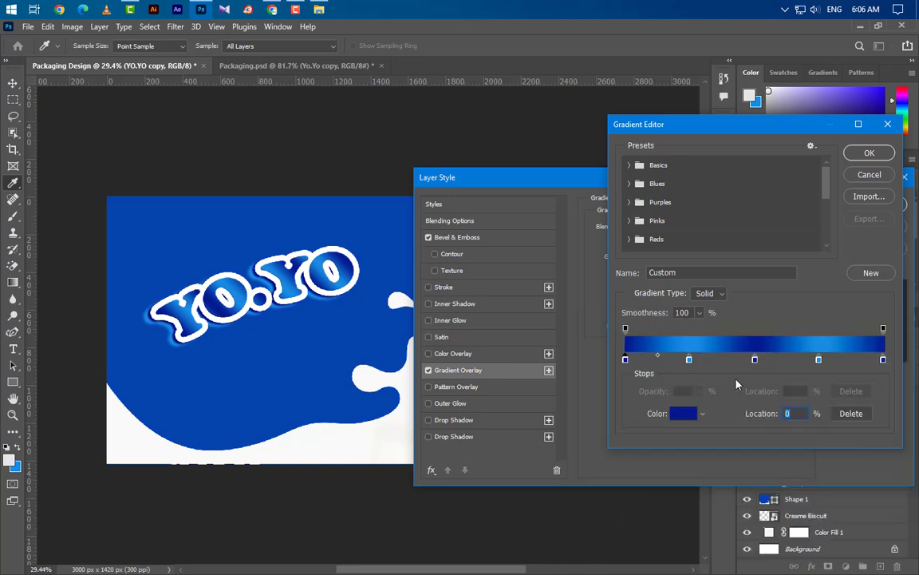
pyautogui.doubleClick(689, 360)
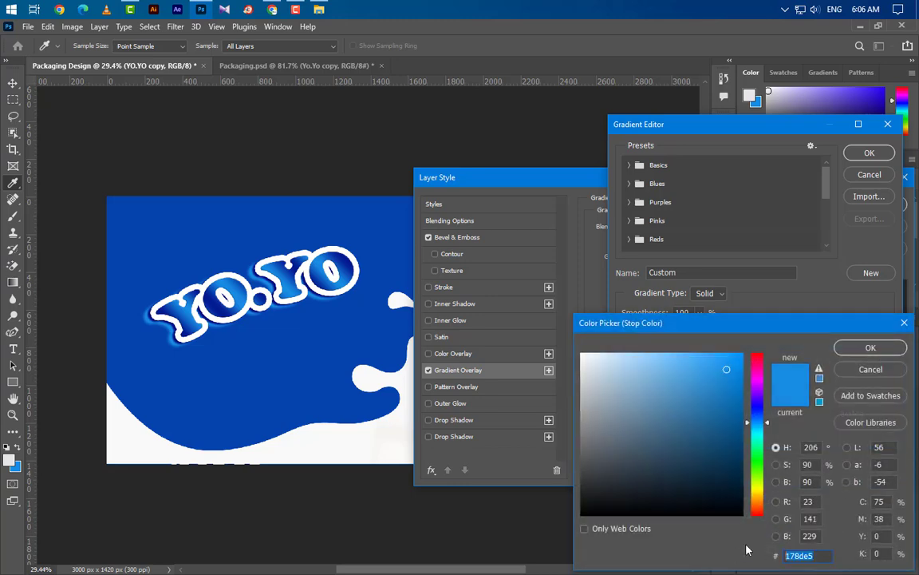
pyautogui.click(871, 348)
pyautogui.click(753, 360)
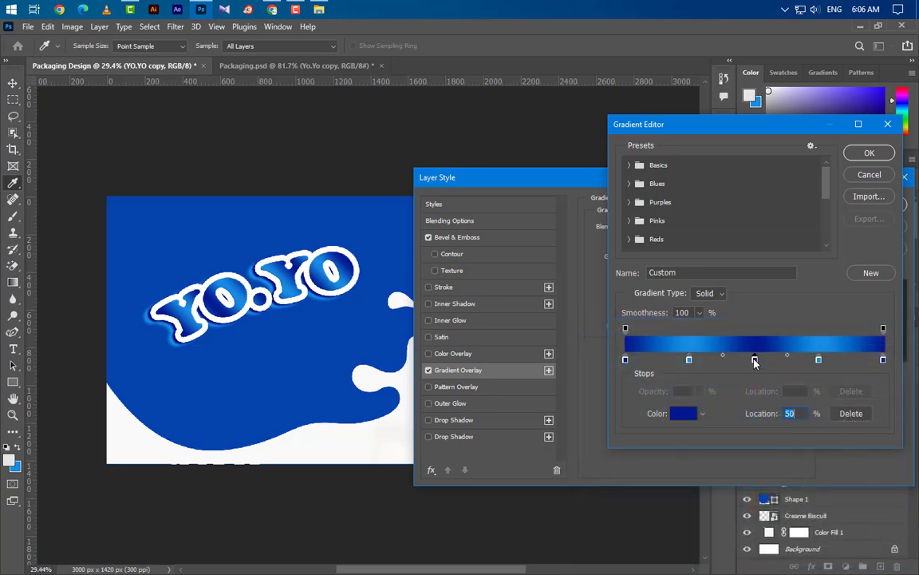
pyautogui.doubleClick(754, 360)
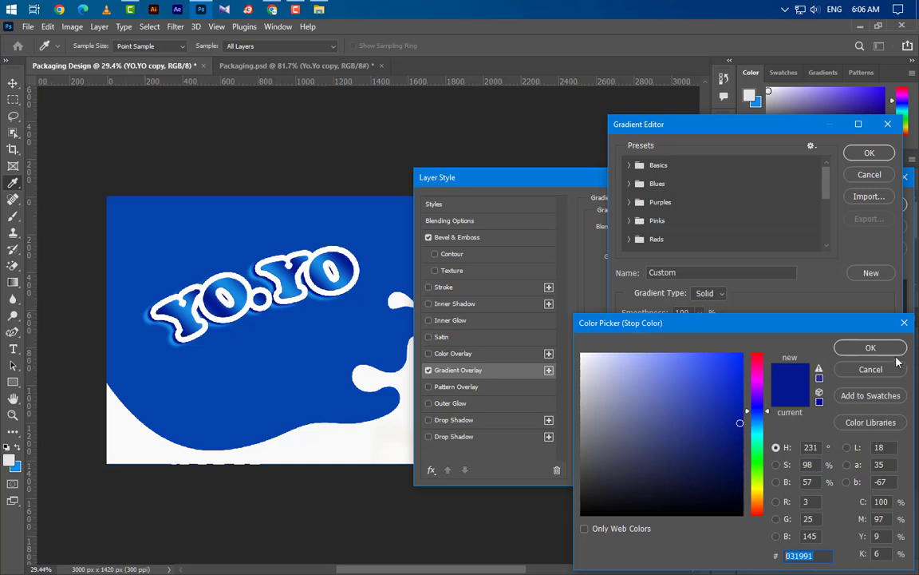
pyautogui.click(871, 348)
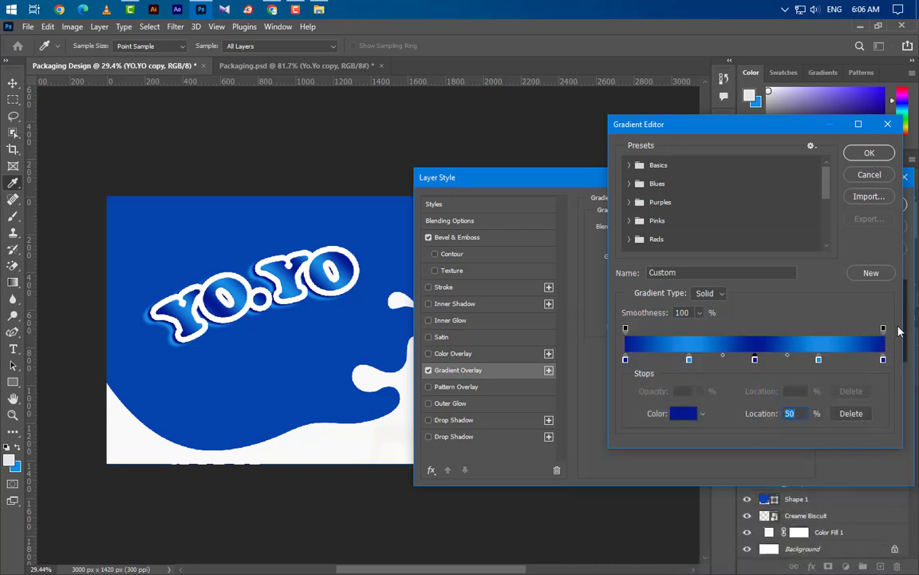
pyautogui.click(878, 156)
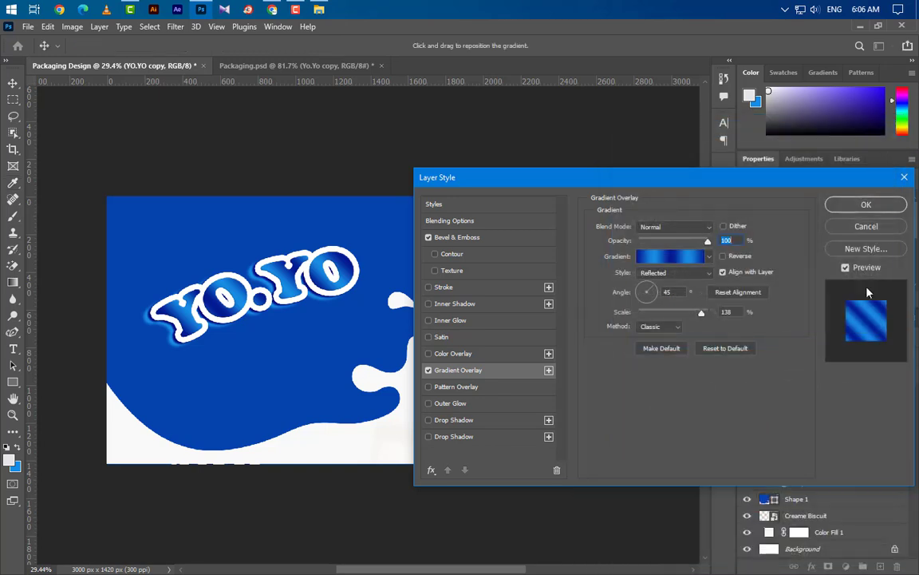
# Step: Set the gradient overlay to Reflected style with a 45° angle and 138% scale
pyautogui.click(682, 274)
pyautogui.click(679, 312)
pyautogui.click(730, 312)
# Step: Add a dark blue Drop Shadow to the YO.YO copy in Multiply mode with 100% opacity, 42° angle, 5 px distance and 5 px size
pyautogui.click(495, 421)
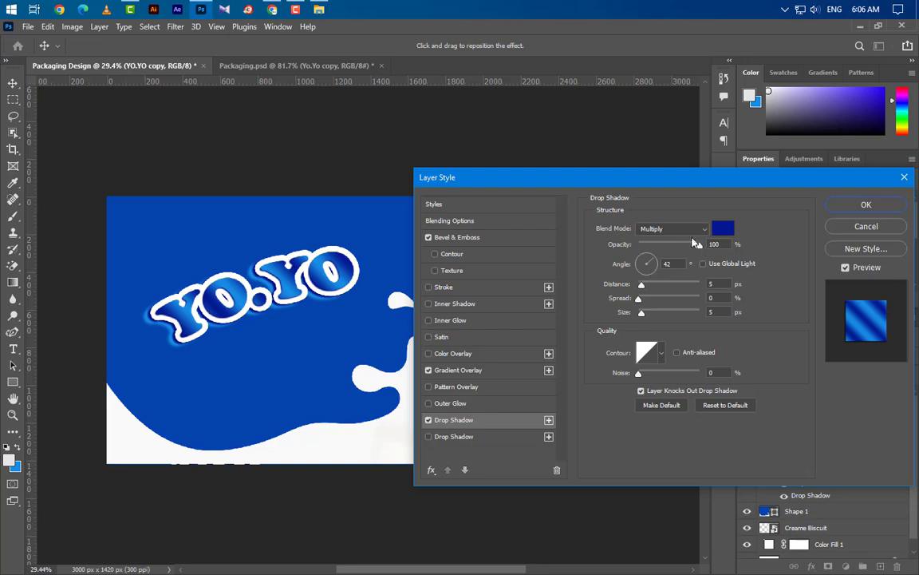
pyautogui.click(688, 229)
pyautogui.click(678, 279)
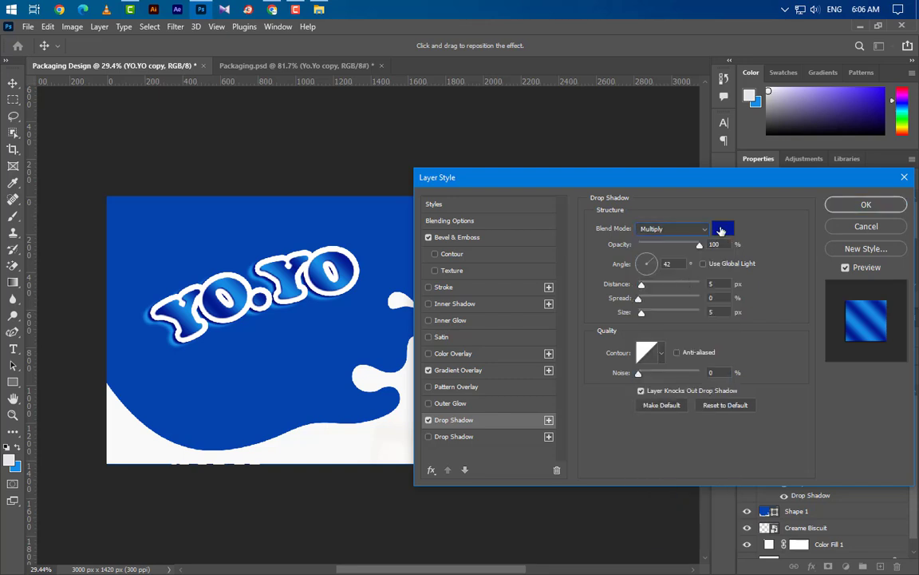
pyautogui.click(722, 229)
pyautogui.click(881, 349)
pyautogui.click(675, 265)
pyautogui.click(712, 284)
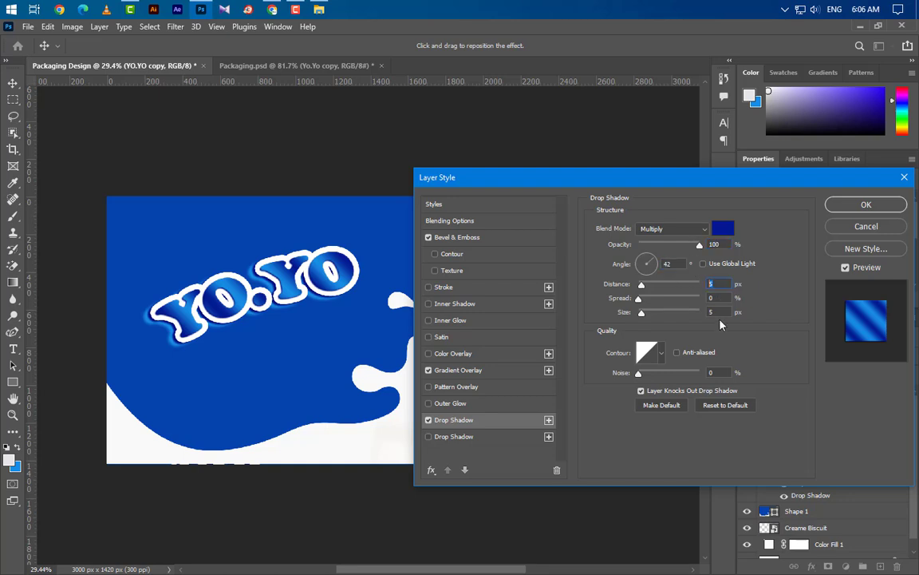
# Step: Add a second Drop Shadow in Multiply mode, colour 000000, 50% opacity, 42° angle, 10 px distance and 5 px size, and apply the styles
pyautogui.click(508, 439)
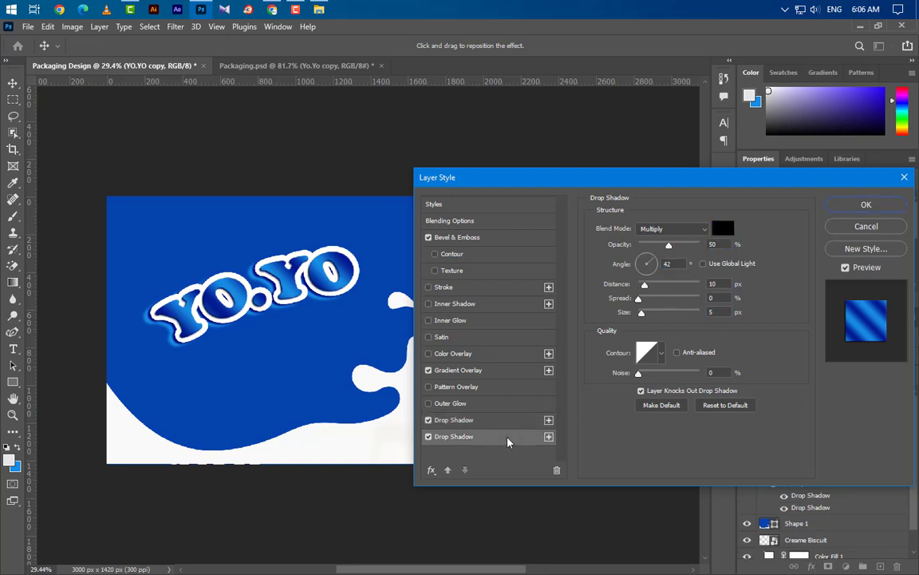
pyautogui.click(690, 231)
pyautogui.click(683, 277)
pyautogui.click(721, 232)
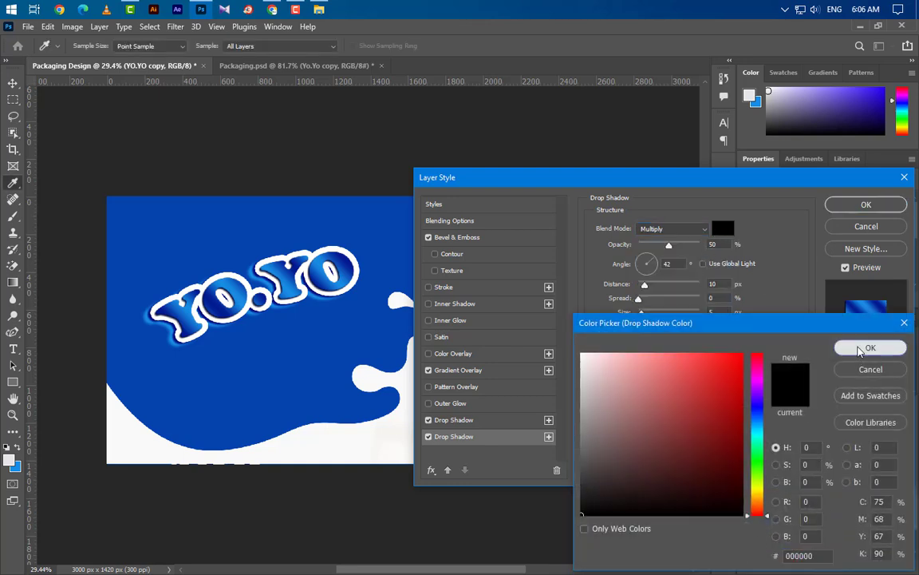
pyautogui.click(868, 348)
pyautogui.press('Tab')
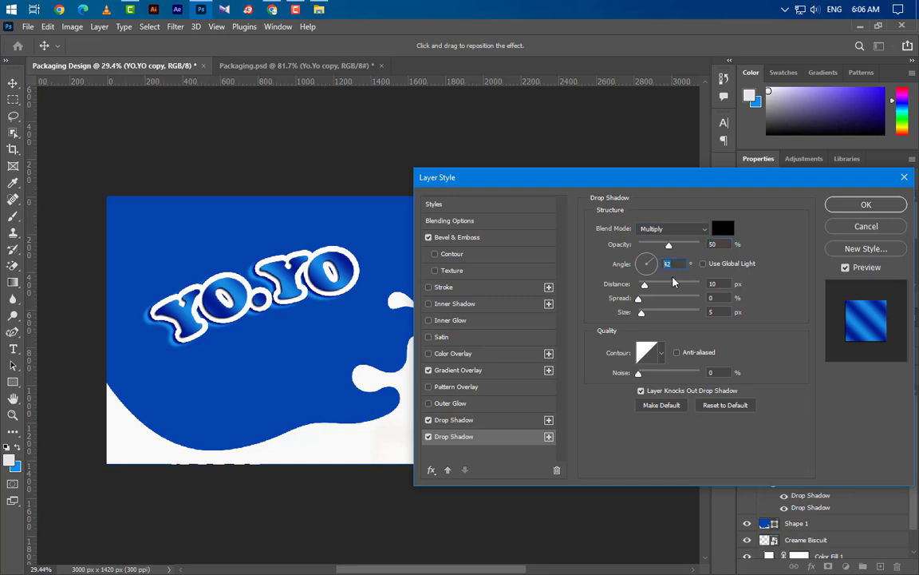
pyautogui.press('Tab')
pyautogui.press('Tab')
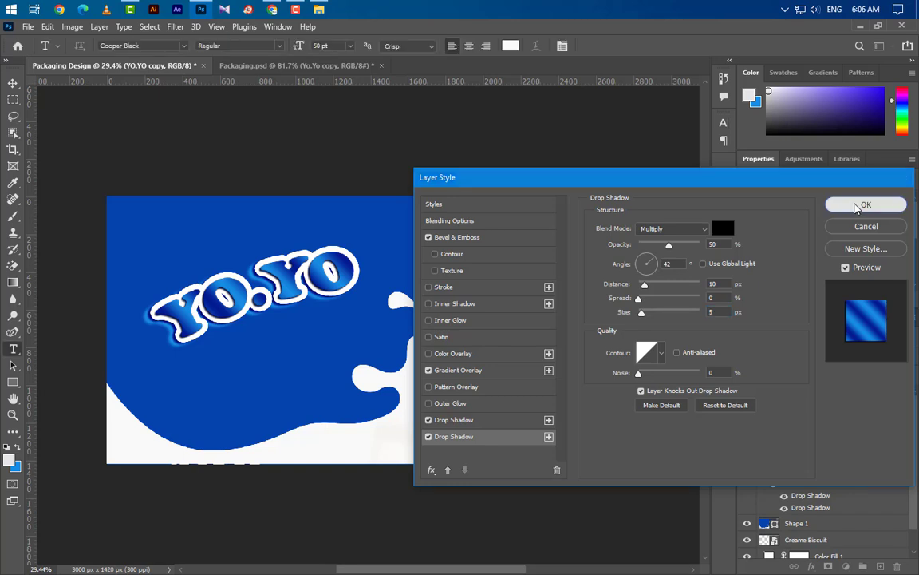
pyautogui.click(858, 206)
# Step: Duplicate the YO.YO copy layer and delete both drop shadows from the duplicate, keeping its bevel and gradient overlay
pyautogui.click(906, 393)
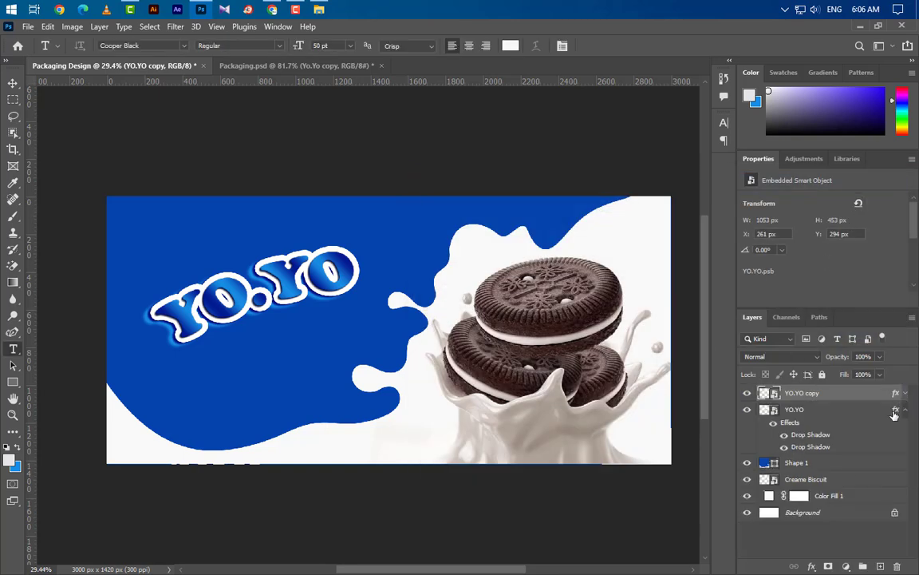
pyautogui.moveTo(869, 397); pyautogui.dragTo(881, 566)
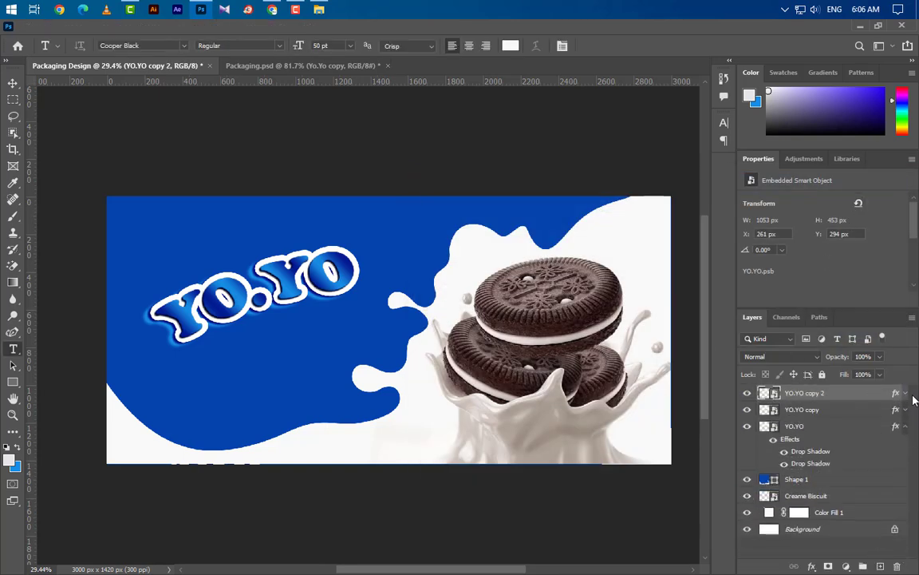
pyautogui.click(905, 394)
pyautogui.moveTo(819, 456); pyautogui.dragTo(898, 566)
pyautogui.scroll(5, 233, 275)
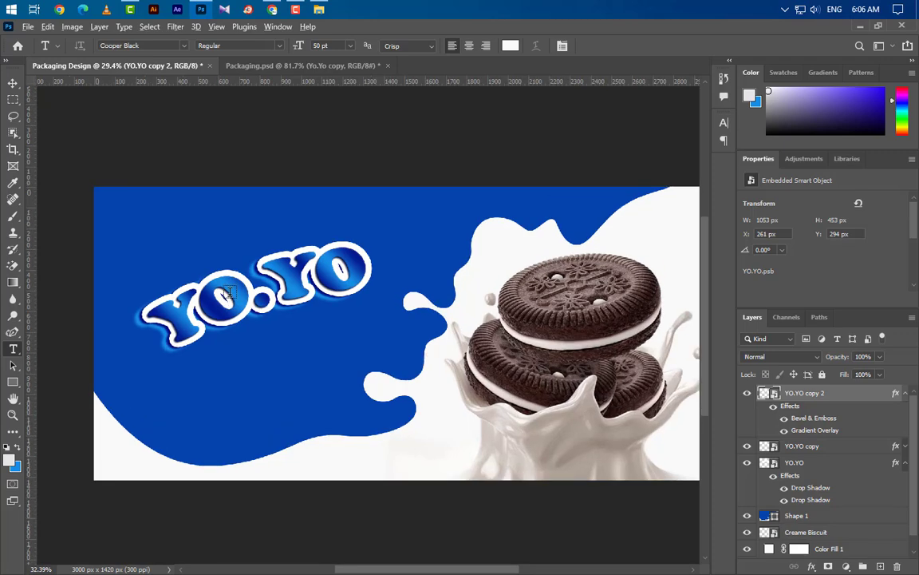
# Step: Stack twenty successive duplicates of the shadowless YO.YO copy, nudging them 1 px further right each time until the topmost sits at X 280 px
pyautogui.click(12, 83)
pyautogui.scroll(5, 450, 256)
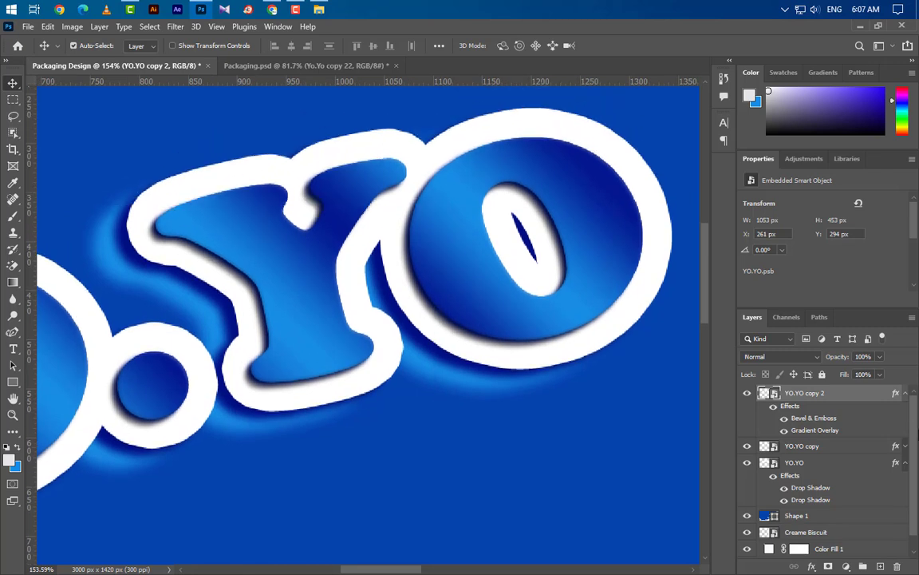
pyautogui.click(905, 396)
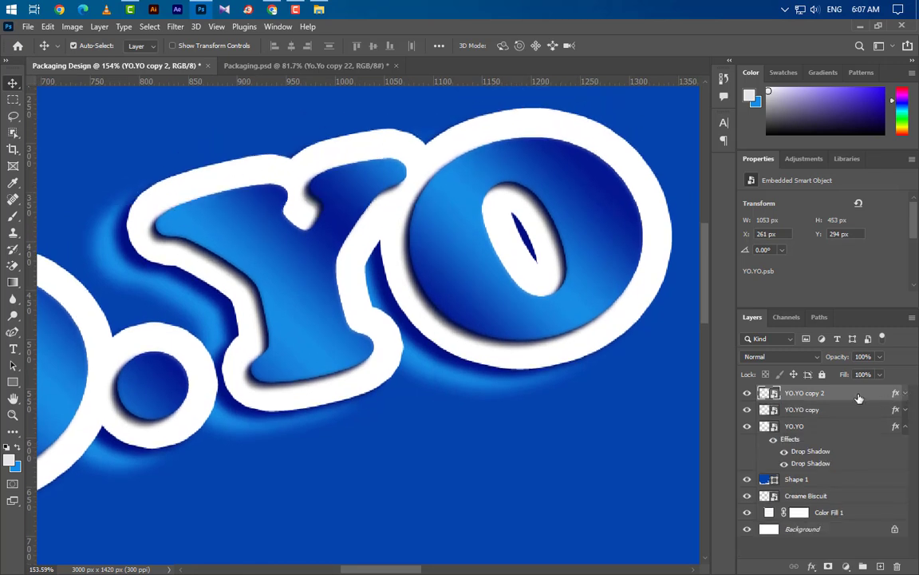
pyautogui.moveTo(790, 394); pyautogui.dragTo(881, 566)
pyautogui.press('Right')
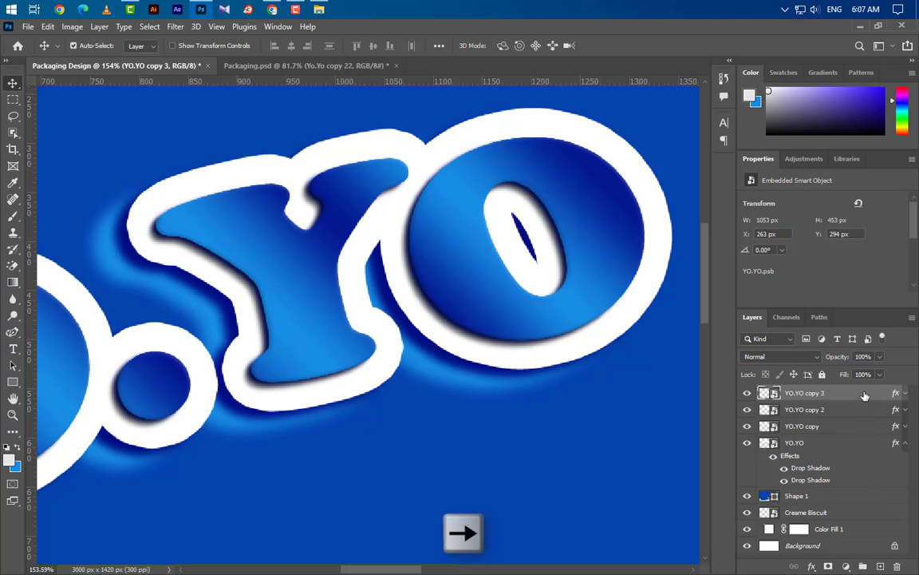
pyautogui.moveTo(806, 393); pyautogui.dragTo(881, 567)
pyautogui.press('Right')
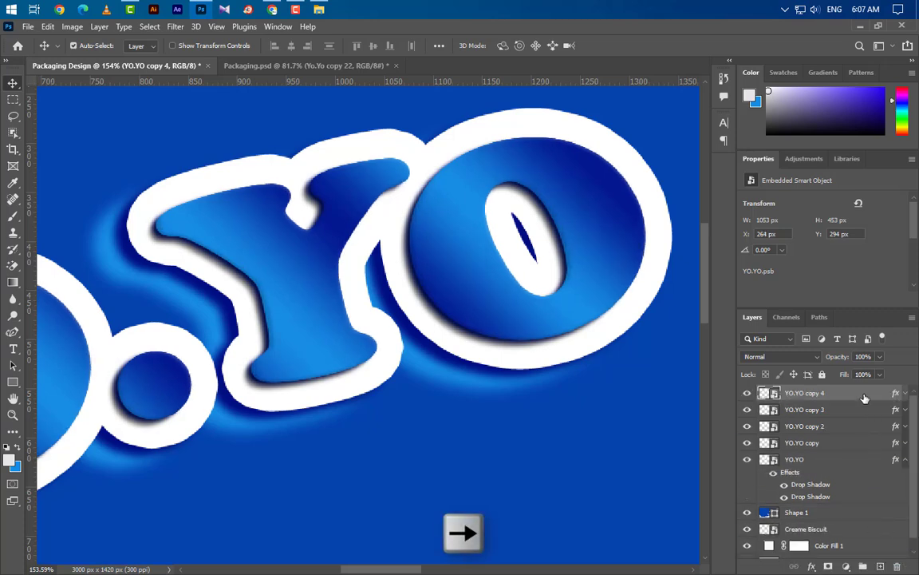
pyautogui.moveTo(806, 392); pyautogui.dragTo(879, 563)
pyautogui.press('Right')
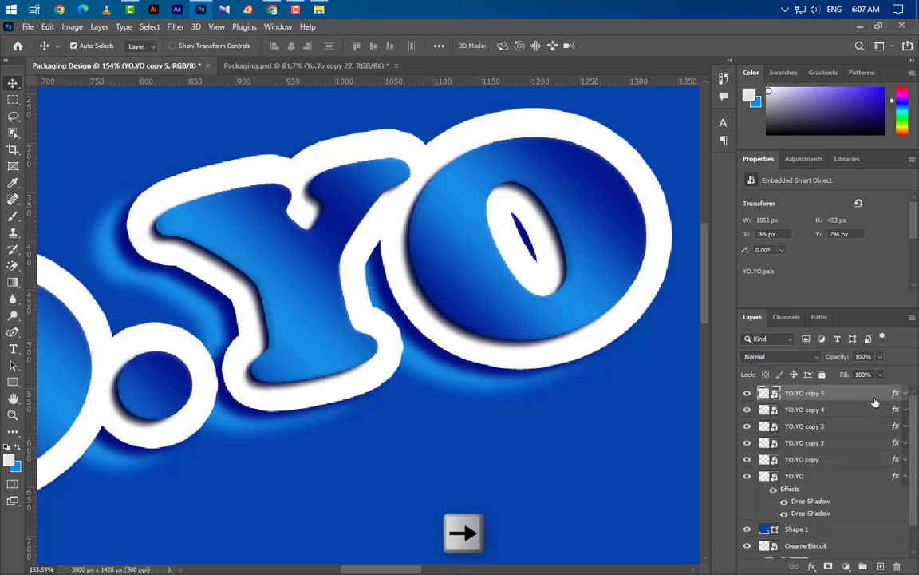
pyautogui.moveTo(798, 392); pyautogui.dragTo(881, 565)
pyautogui.press('Right')
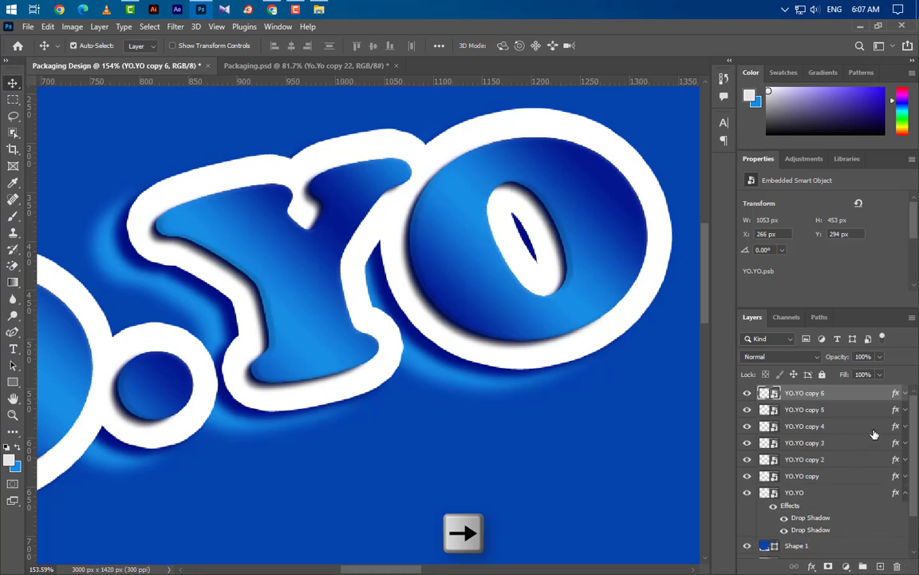
pyautogui.moveTo(798, 392); pyautogui.dragTo(883, 563)
pyautogui.press('Right')
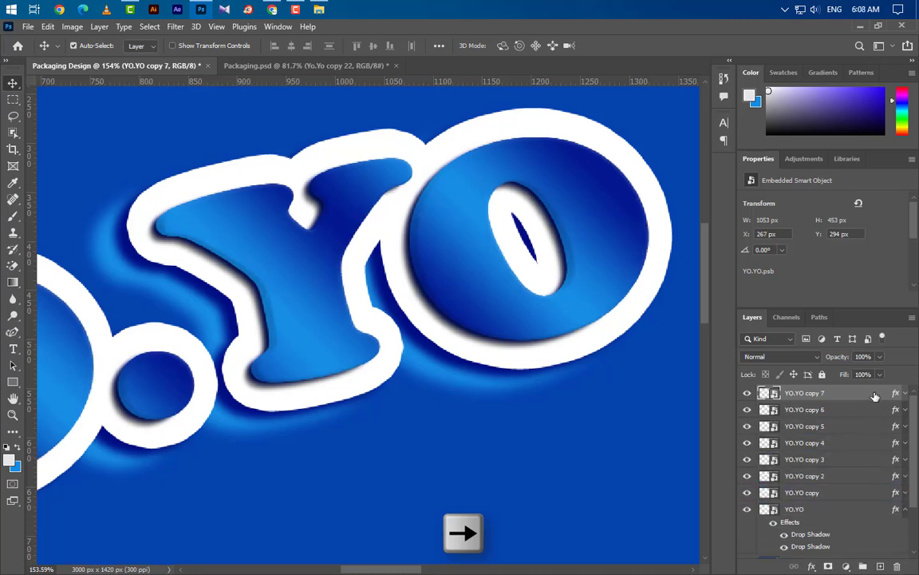
pyautogui.moveTo(798, 393); pyautogui.dragTo(879, 567)
pyautogui.press('Right')
pyautogui.moveTo(858, 394); pyautogui.dragTo(880, 566)
pyautogui.press('Right')
pyautogui.press('Right')
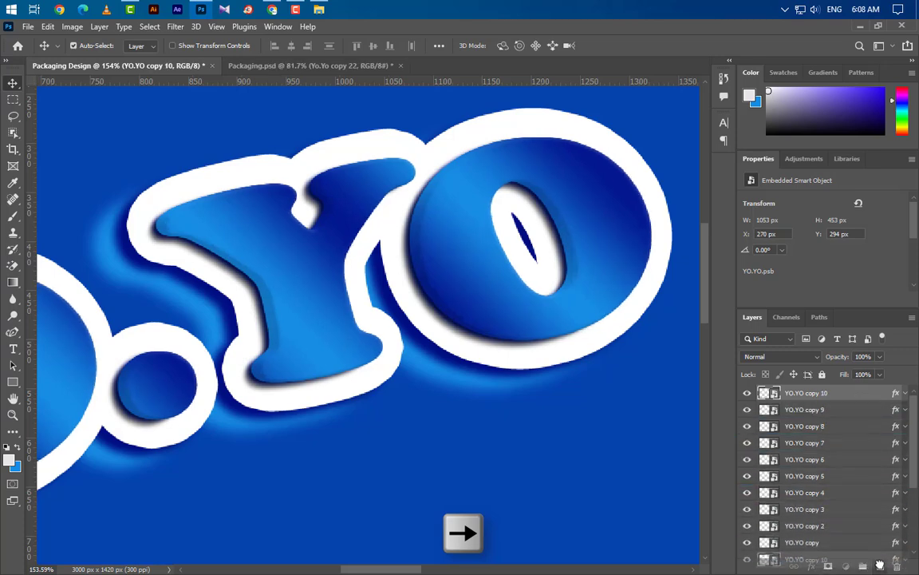
pyautogui.press('Right')
pyautogui.moveTo(861, 395); pyautogui.dragTo(881, 566)
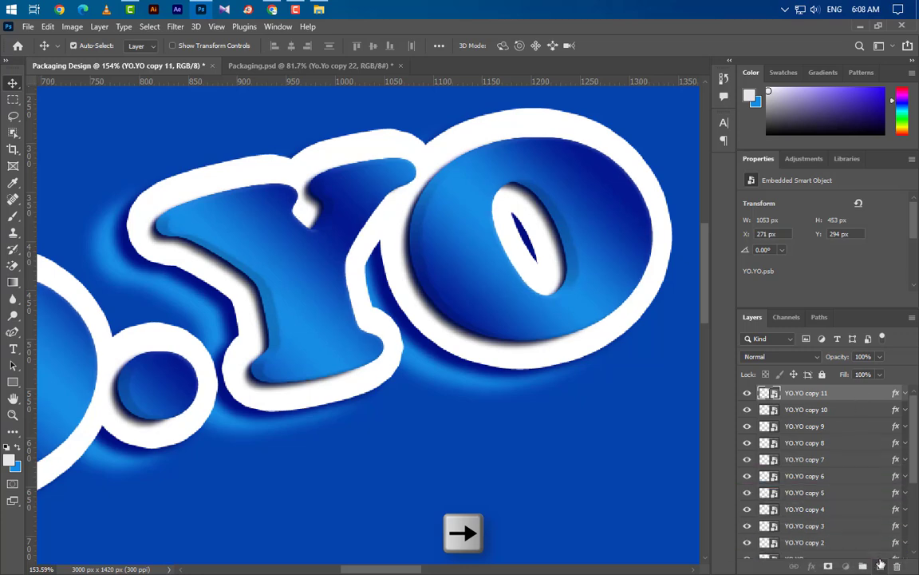
pyautogui.moveTo(869, 398); pyautogui.dragTo(880, 566)
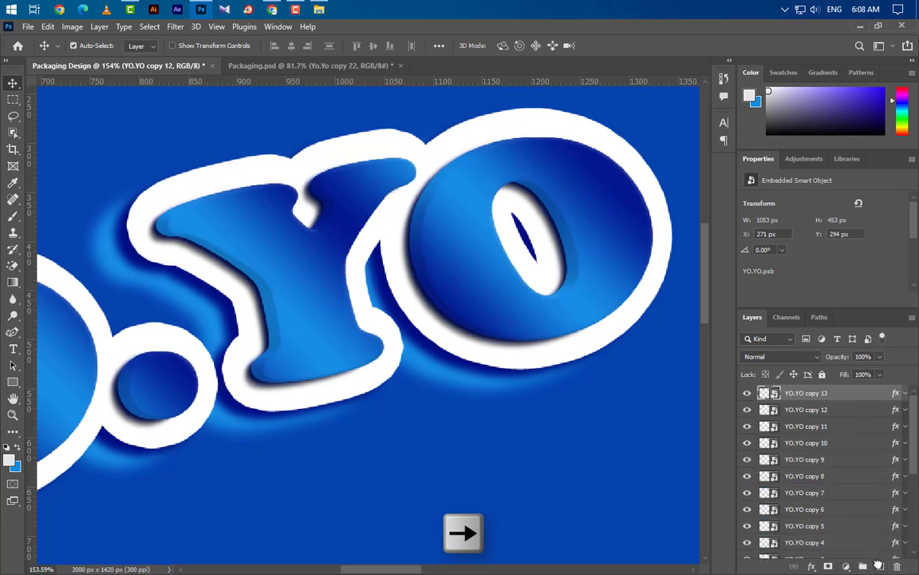
pyautogui.press('Right')
pyautogui.moveTo(866, 393); pyautogui.dragTo(880, 566)
pyautogui.press('Right')
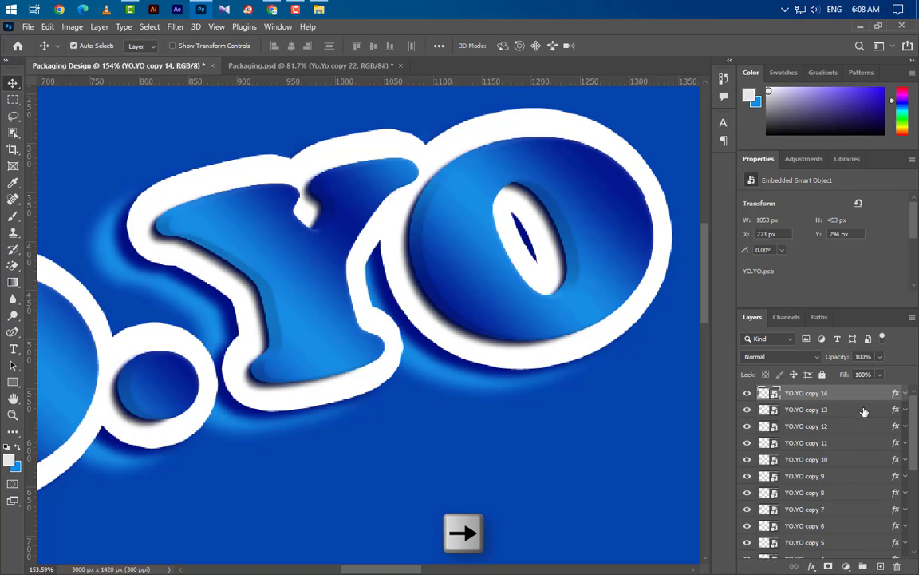
pyautogui.moveTo(866, 394); pyautogui.dragTo(880, 565)
pyautogui.press('Right')
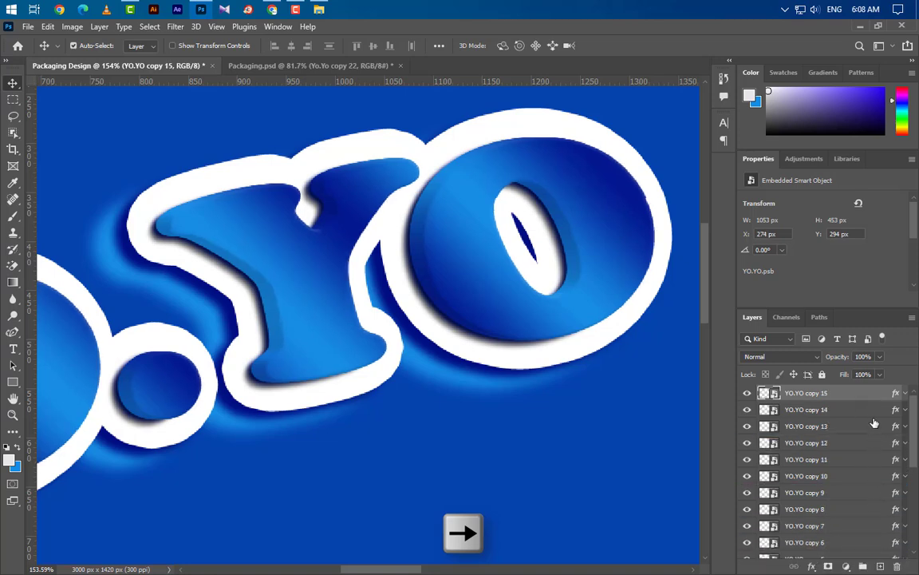
pyautogui.moveTo(874, 398); pyautogui.dragTo(880, 566)
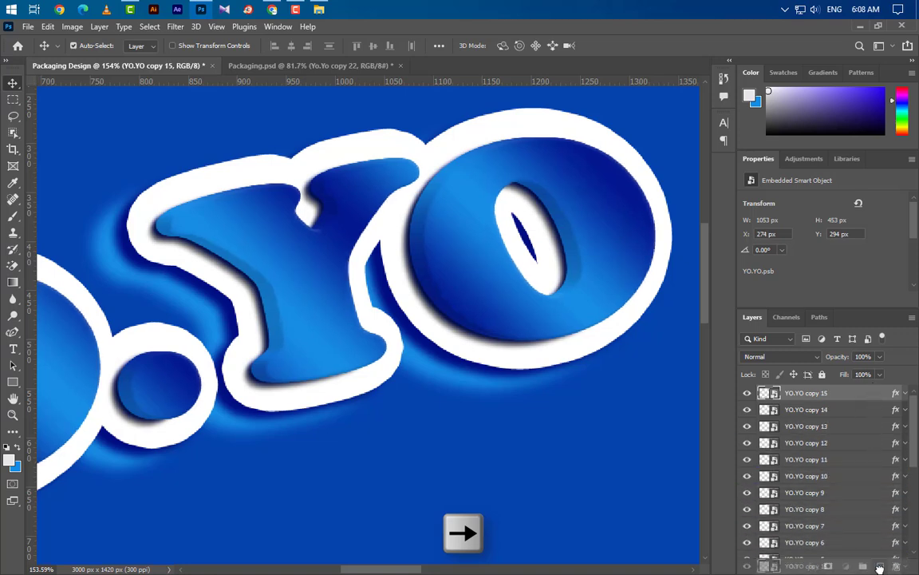
pyautogui.press('Right')
pyautogui.moveTo(865, 395); pyautogui.dragTo(880, 566)
pyautogui.press('Right')
pyautogui.moveTo(871, 398); pyautogui.dragTo(880, 566)
pyautogui.press('Right')
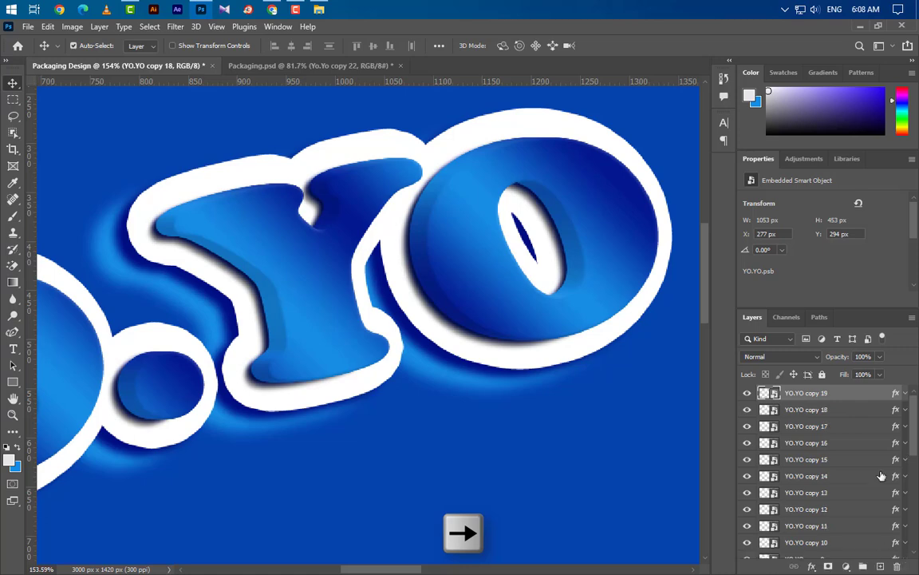
pyautogui.press('Right')
pyautogui.moveTo(872, 395); pyautogui.dragTo(880, 566)
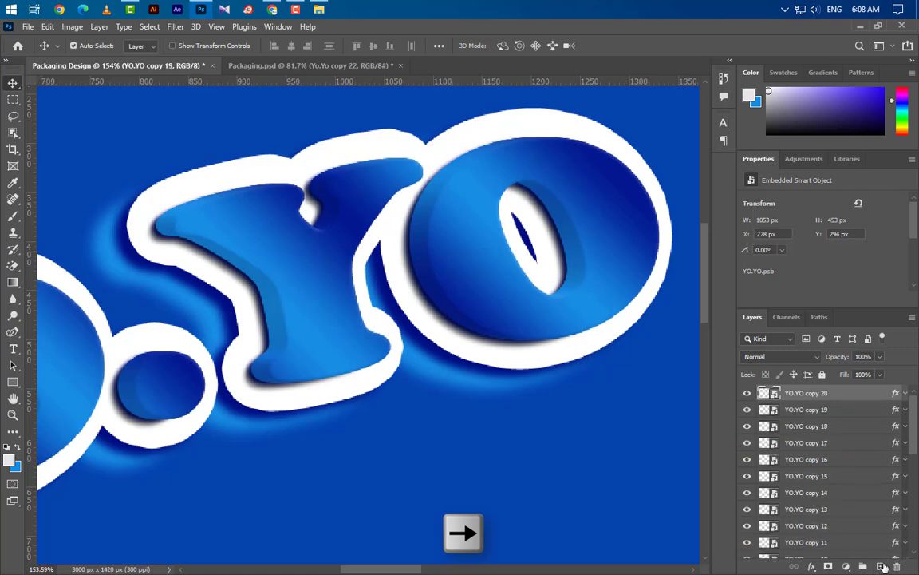
pyautogui.press('Right')
pyautogui.moveTo(868, 401); pyautogui.dragTo(880, 566)
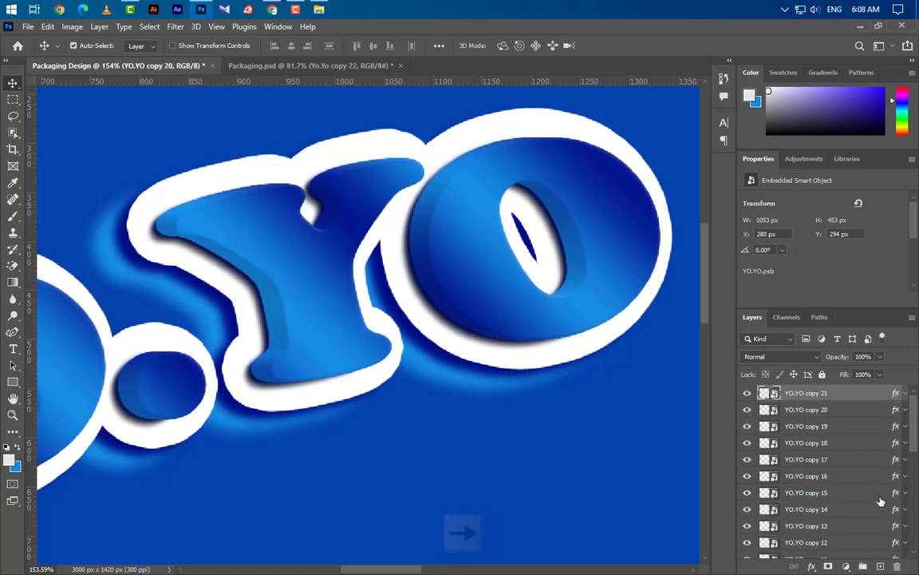
pyautogui.press('Right')
pyautogui.moveTo(898, 404); pyautogui.dragTo(880, 565)
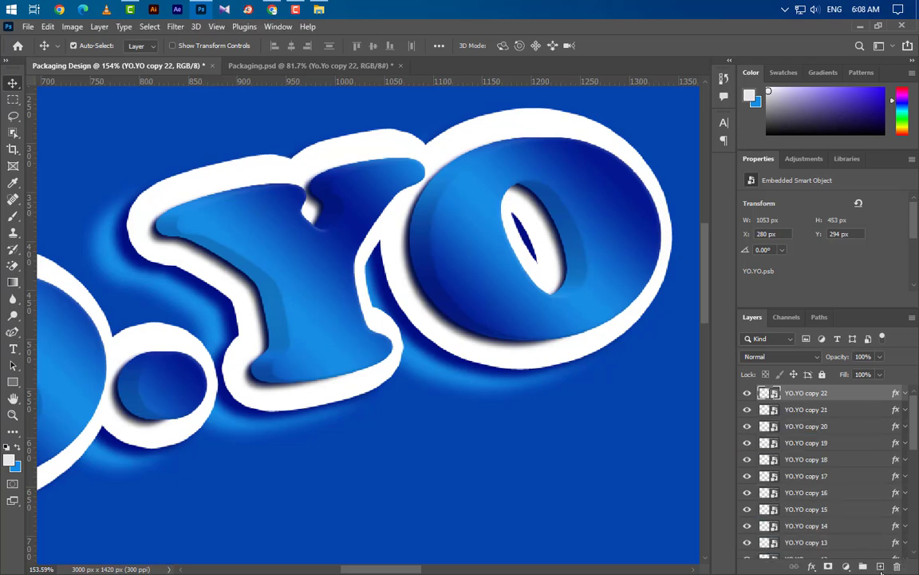
# Step: Clear the topmost YO.YO copy's effects and add Bevel & Emboss with Inner Bevel, Smooth technique, 150% depth, 2 px size and 3 px soften
pyautogui.scroll(-10, 495, 312)
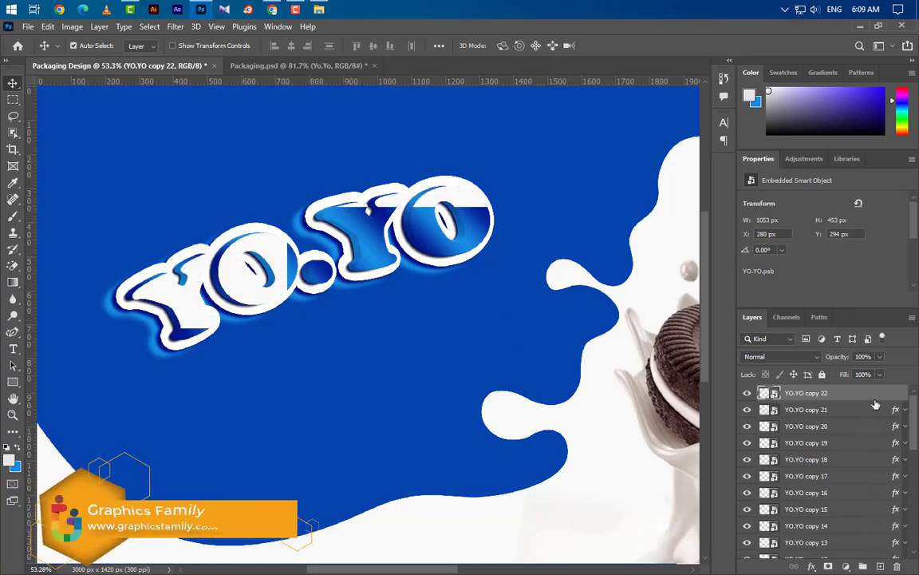
pyautogui.doubleClick(875, 399)
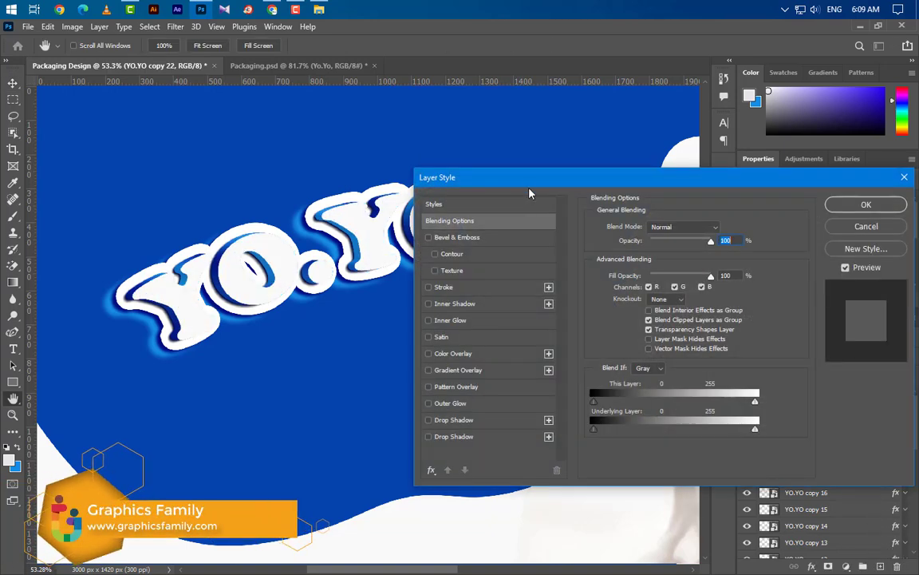
pyautogui.moveTo(471, 178); pyautogui.dragTo(535, 174)
pyautogui.click(576, 241)
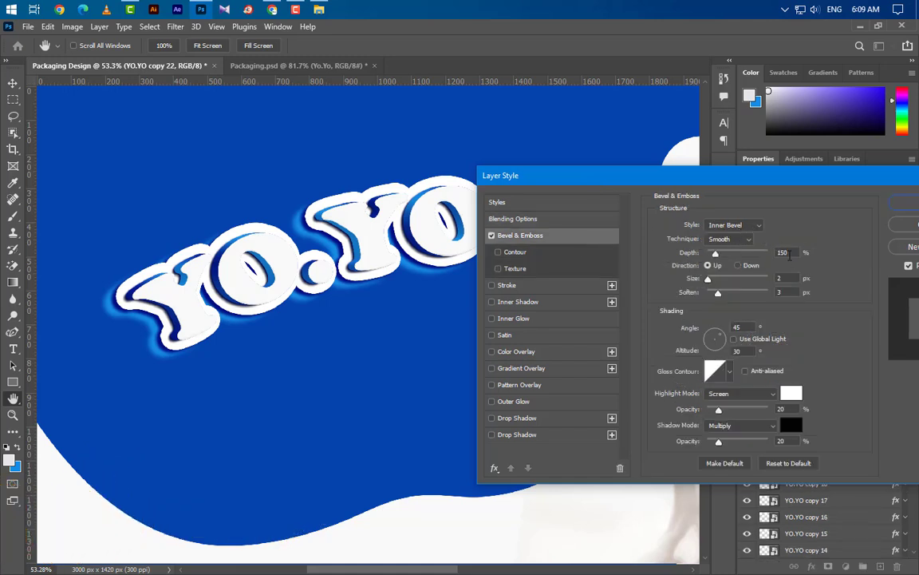
pyautogui.click(782, 252)
pyautogui.click(780, 279)
pyautogui.click(779, 292)
# Step: Add an Inner Shadow to the topmost YO.YO copy in Normal mode, colour 031991, 100% opacity, 30° angle, 7 px distance and 0 px size
pyautogui.click(527, 302)
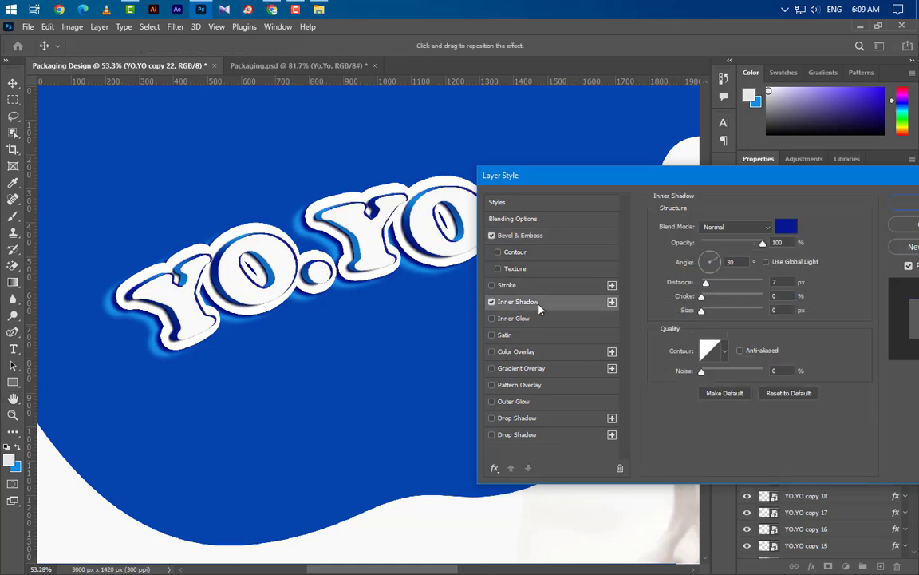
pyautogui.click(785, 229)
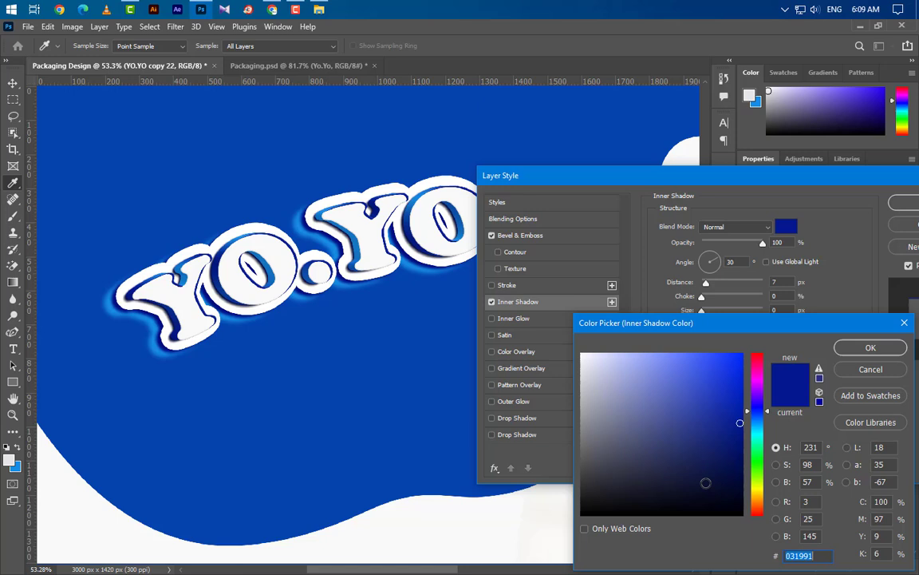
pyautogui.click(869, 349)
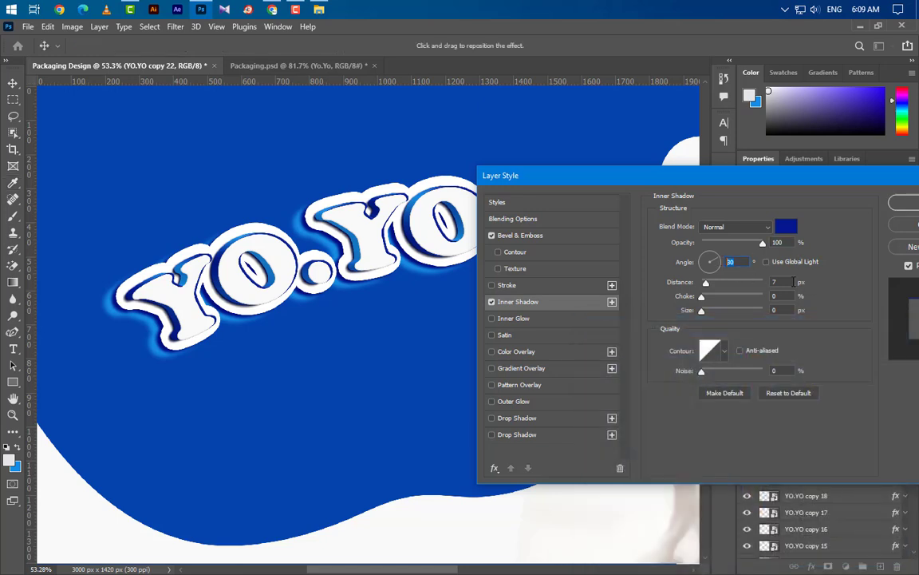
pyautogui.click(760, 282)
# Step: Add a Color Overlay of fef4ed in Normal mode at 100% opacity to the topmost YO.YO copy and apply the styles
pyautogui.click(555, 352)
pyautogui.click(786, 226)
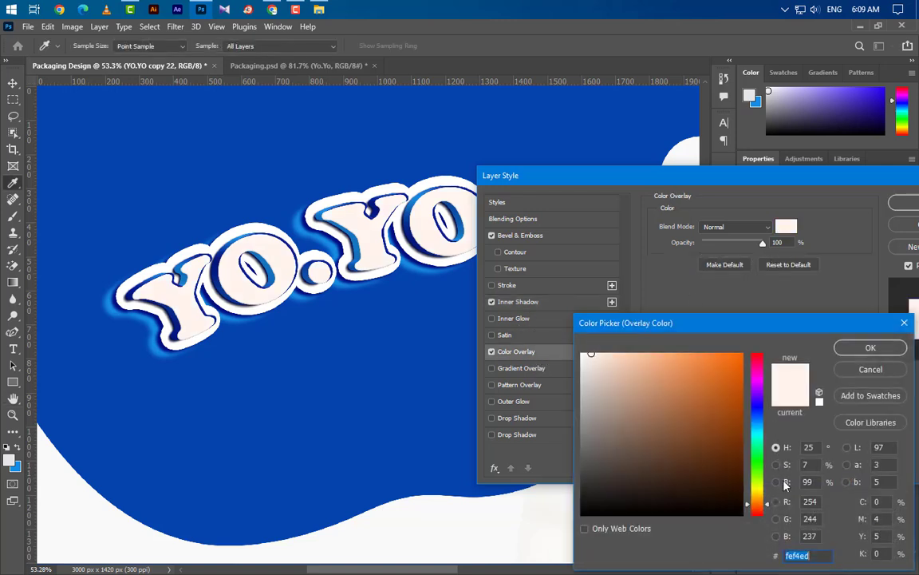
pyautogui.click(870, 347)
pyautogui.click(904, 205)
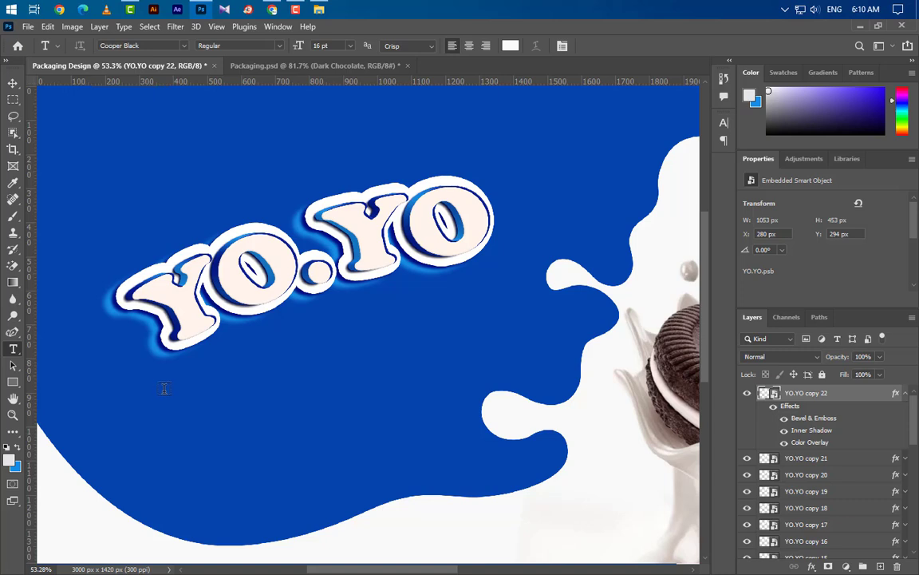
# Step: Add a white "Dark Chocolate" text line in Cooper Black below the YO.YO title and set its size to 20.5 pt
pyautogui.click(302, 389)
pyautogui.write('im')
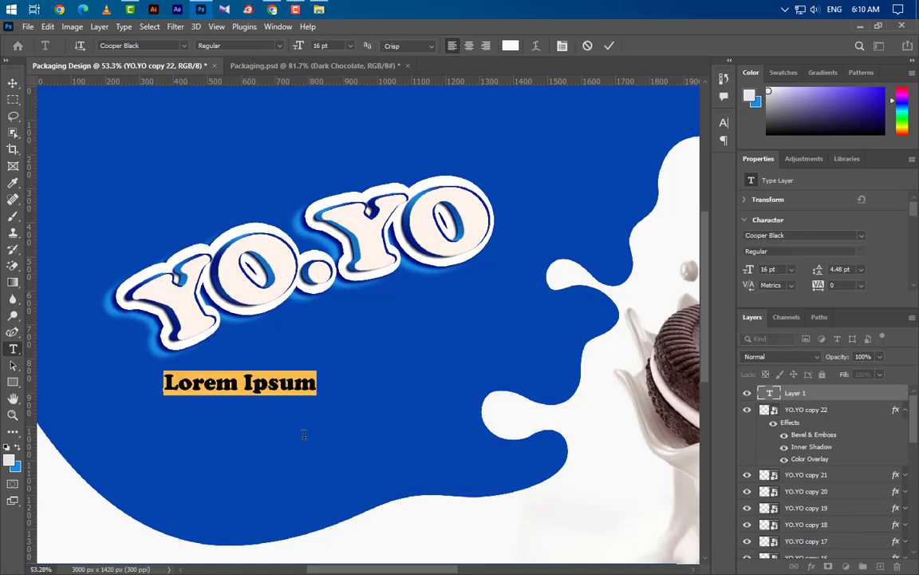
pyautogui.write('Dar')
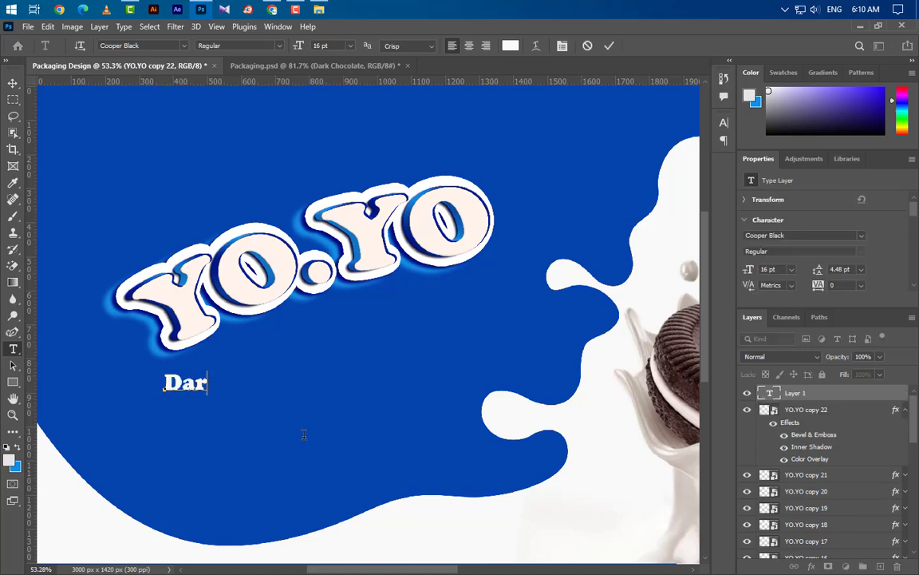
pyautogui.write('k C')
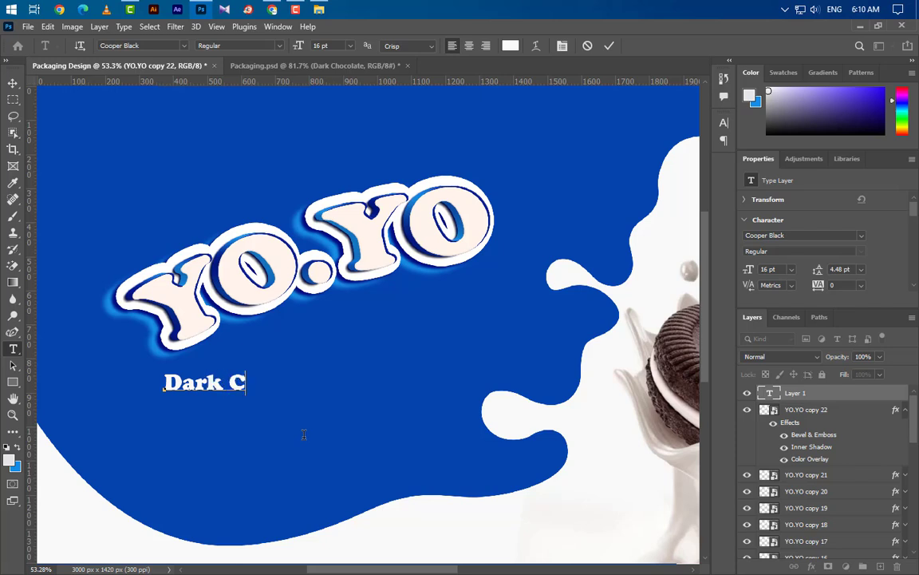
pyautogui.write('hoc')
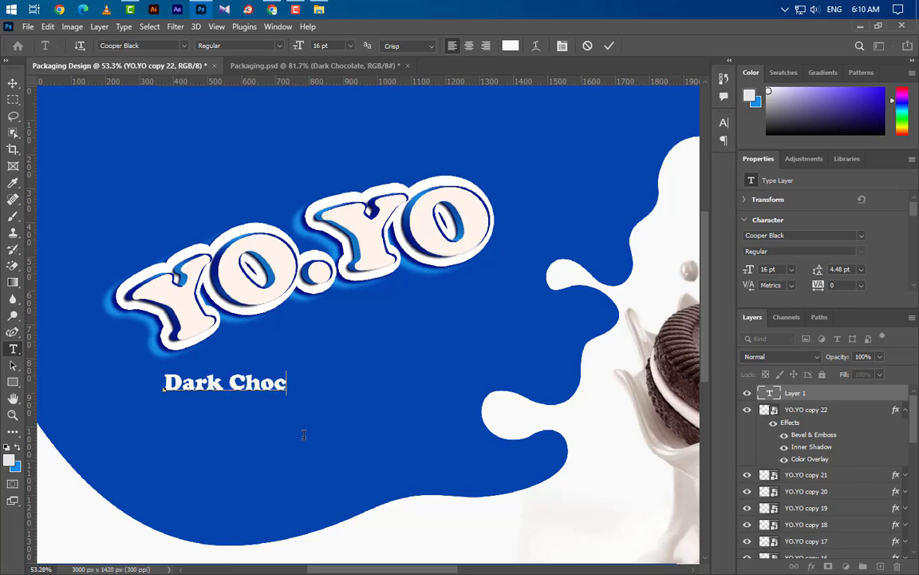
pyautogui.write('olat')
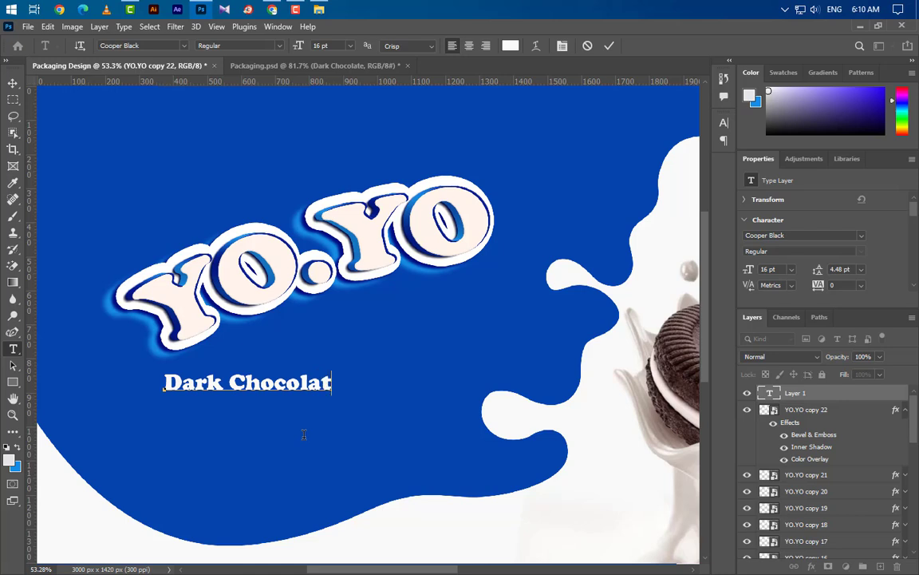
pyautogui.write('e')
pyautogui.click(610, 46)
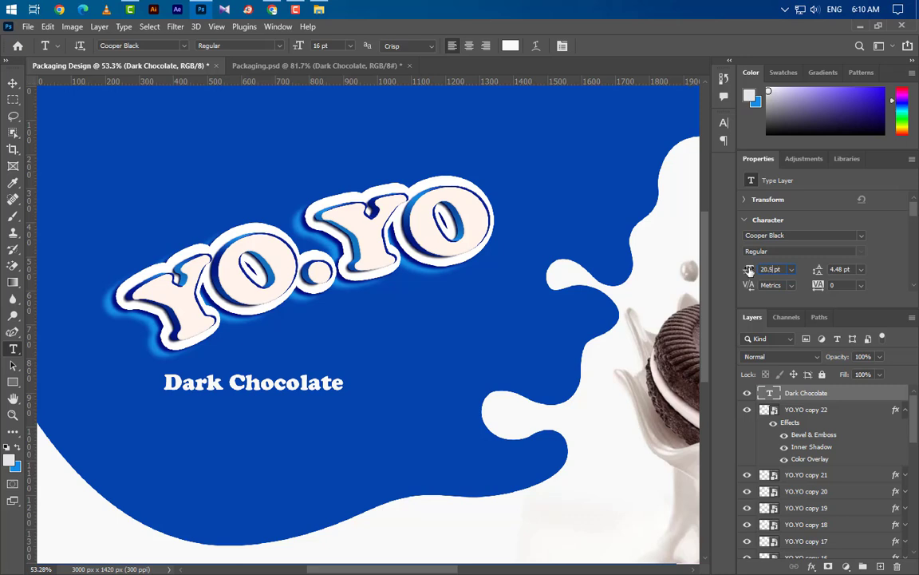
# Step: Warp the "Dark Chocolate" text with a horizontal Arc style at 10% bend
pyautogui.click(536, 46)
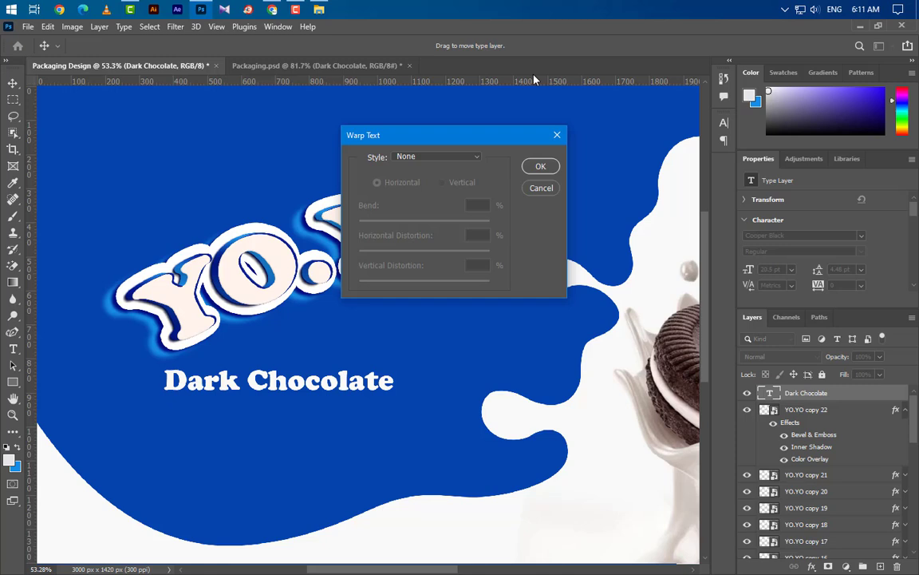
pyautogui.click(436, 156)
pyautogui.click(415, 191)
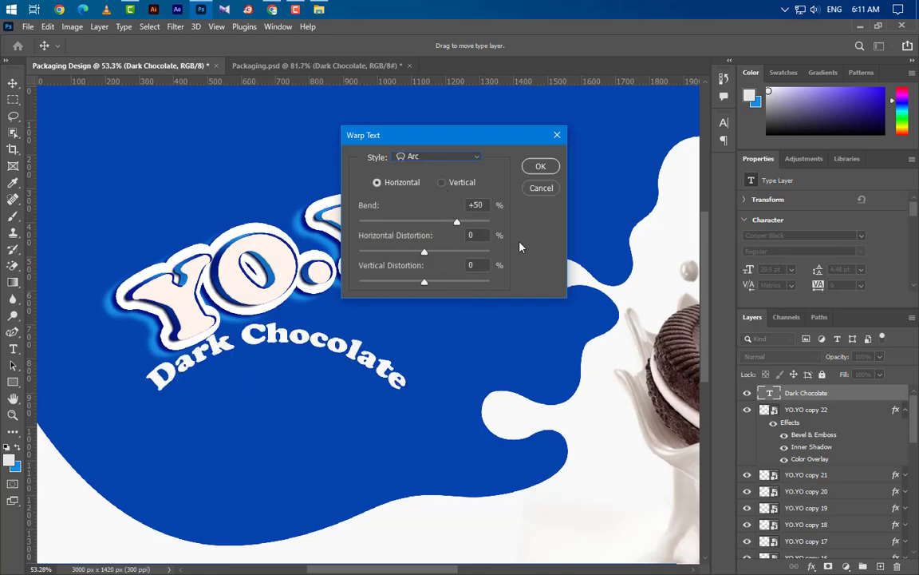
pyautogui.write('10')
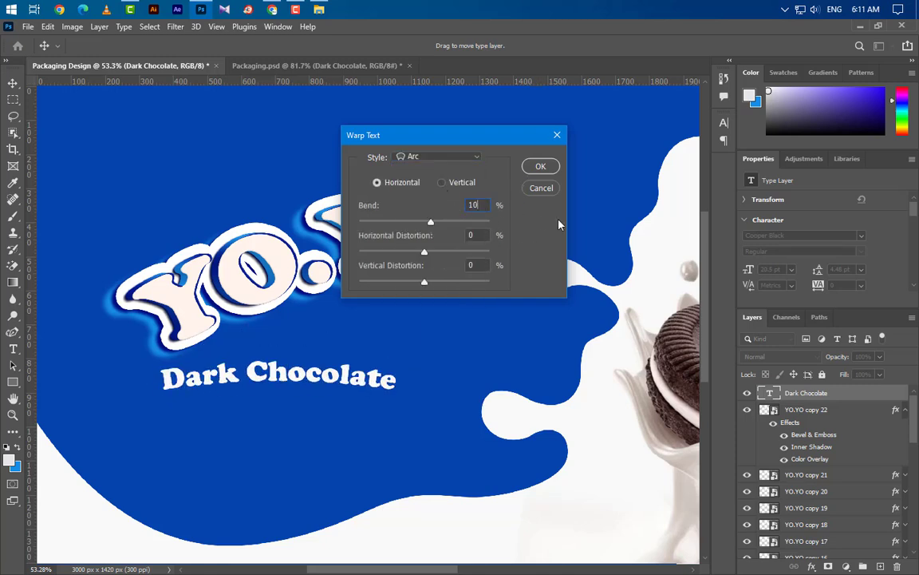
pyautogui.click(541, 166)
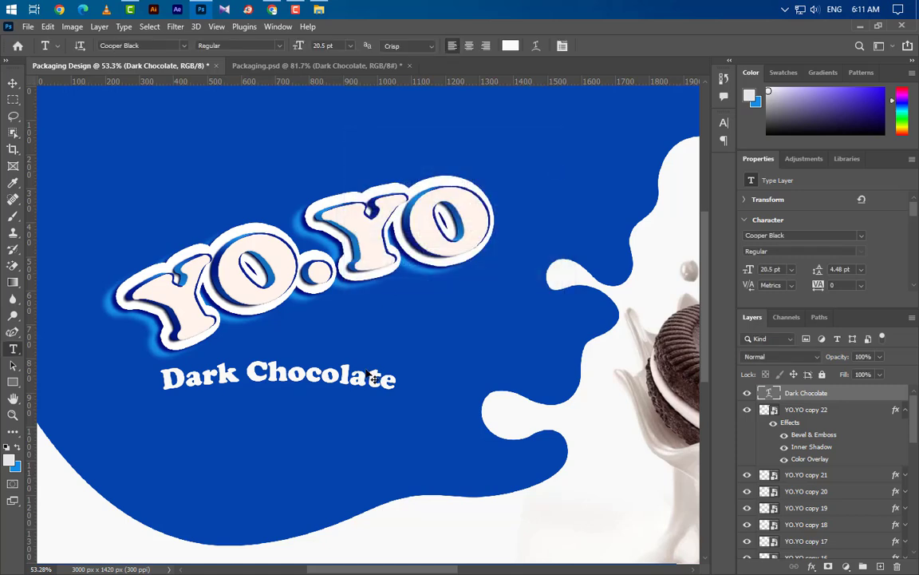
# Step: Rotate the "Dark Chocolate" text about 14° counterclockwise and place it just beneath the slanted YO.YO title
pyautogui.hotkey('ctrl', 't')
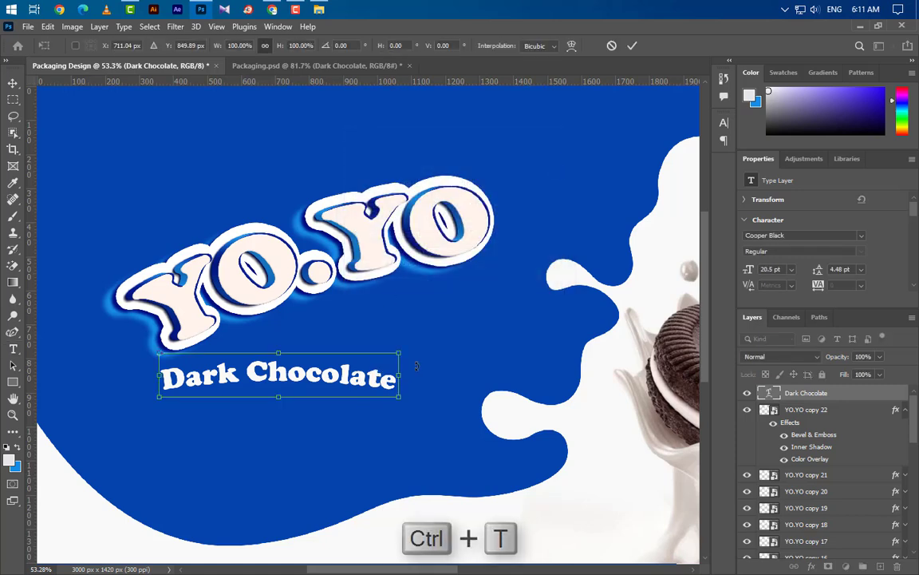
pyautogui.moveTo(411, 355); pyautogui.dragTo(412, 326)
pyautogui.moveTo(219, 388); pyautogui.dragTo(224, 367)
pyautogui.moveTo(452, 350); pyautogui.dragTo(452, 354)
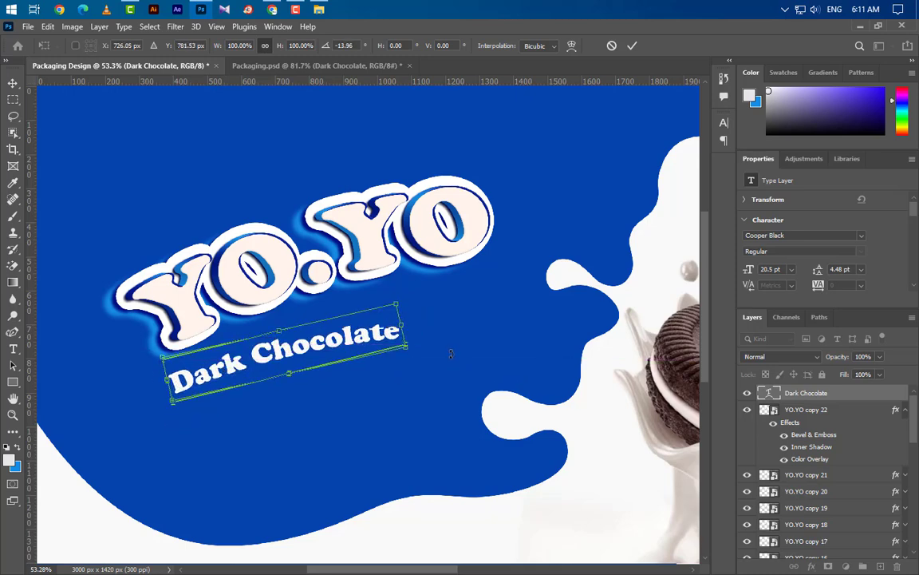
pyautogui.press('Return')
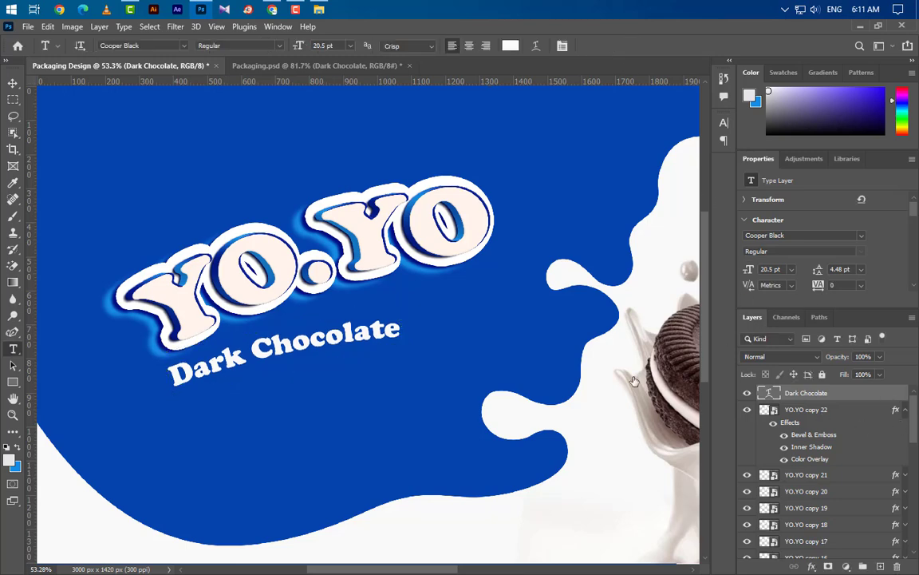
# Step: Give "Dark Chocolate" a Drop Shadow in Normal mode, colour 01166b, 100% opacity, 30° angle, 15 px distance and 10 px size
pyautogui.doubleClick(850, 393)
pyautogui.click(488, 419)
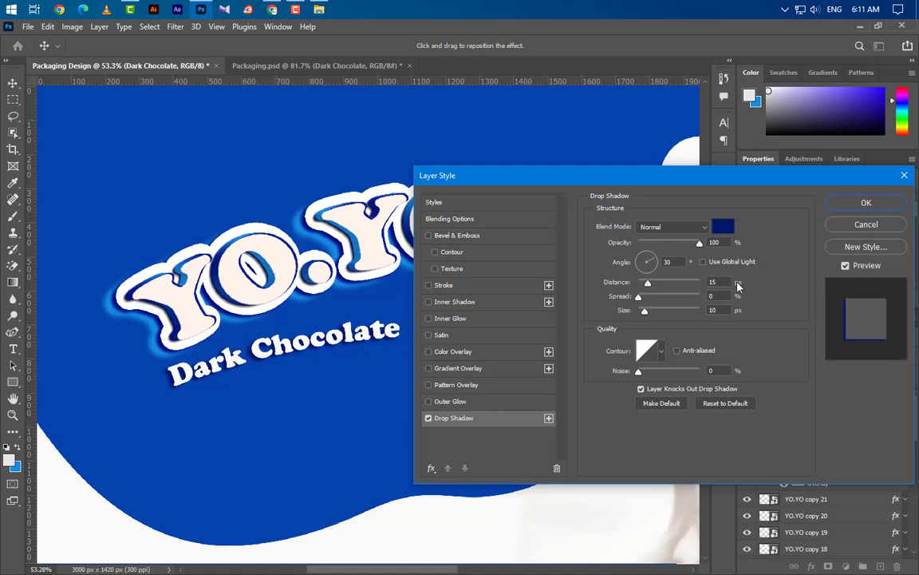
pyautogui.click(723, 227)
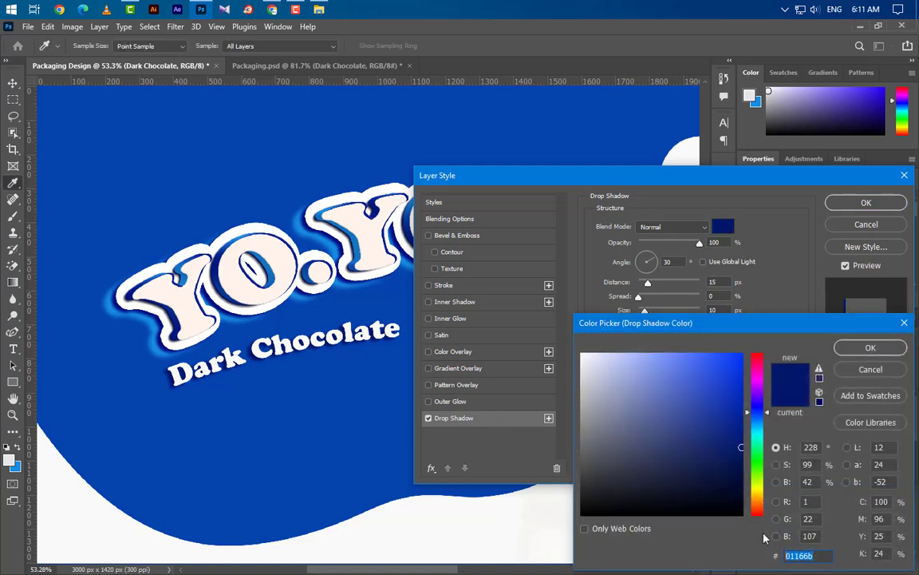
pyautogui.click(861, 350)
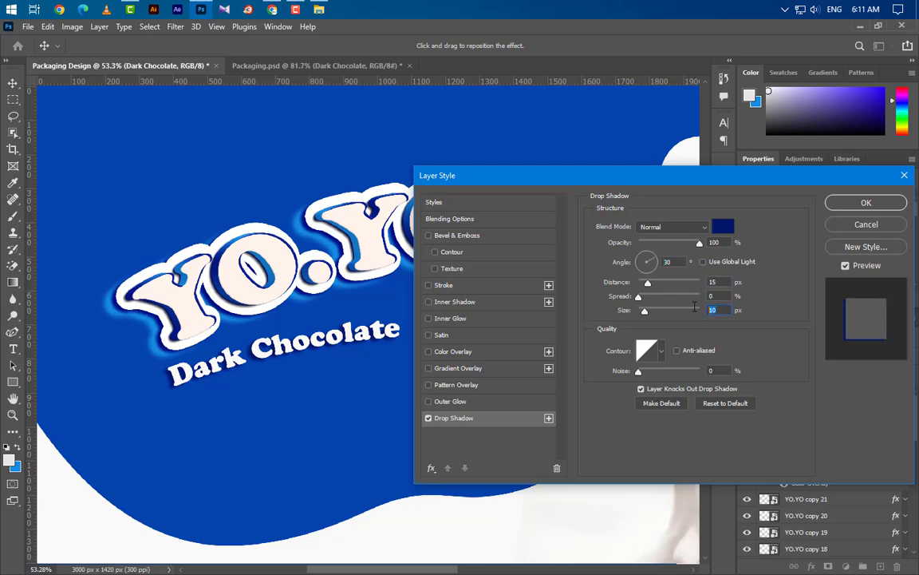
pyautogui.click(862, 204)
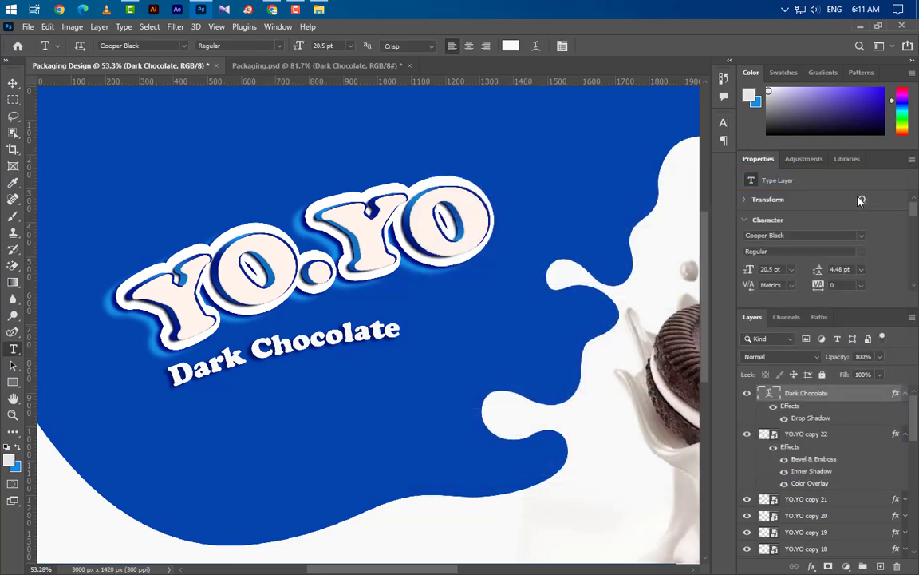
# Step: Duplicate the "Dark Chocolate" text layer and change the copy's wording to "With Vanilla Creame"
pyautogui.moveTo(867, 397); pyautogui.dragTo(881, 566)
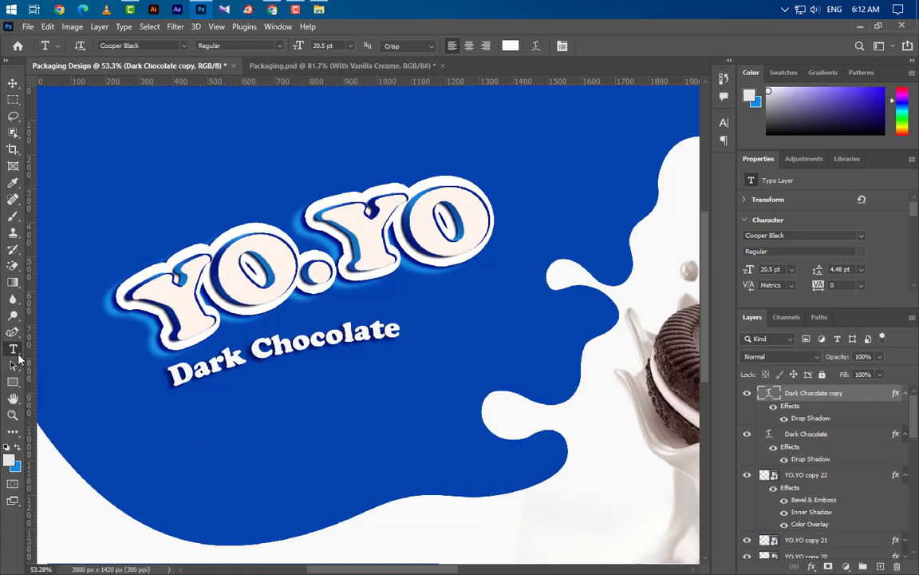
pyautogui.moveTo(171, 378); pyautogui.dragTo(503, 334)
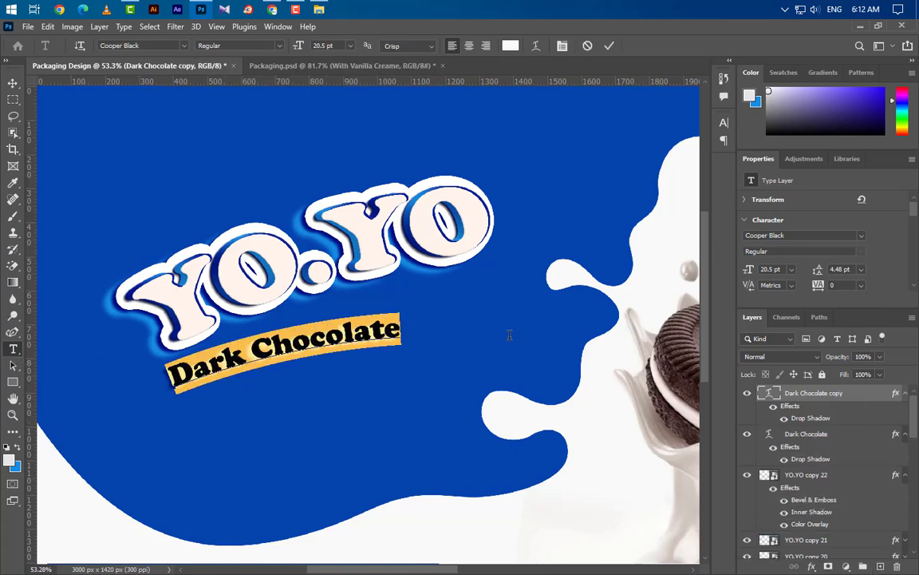
pyautogui.write('W')
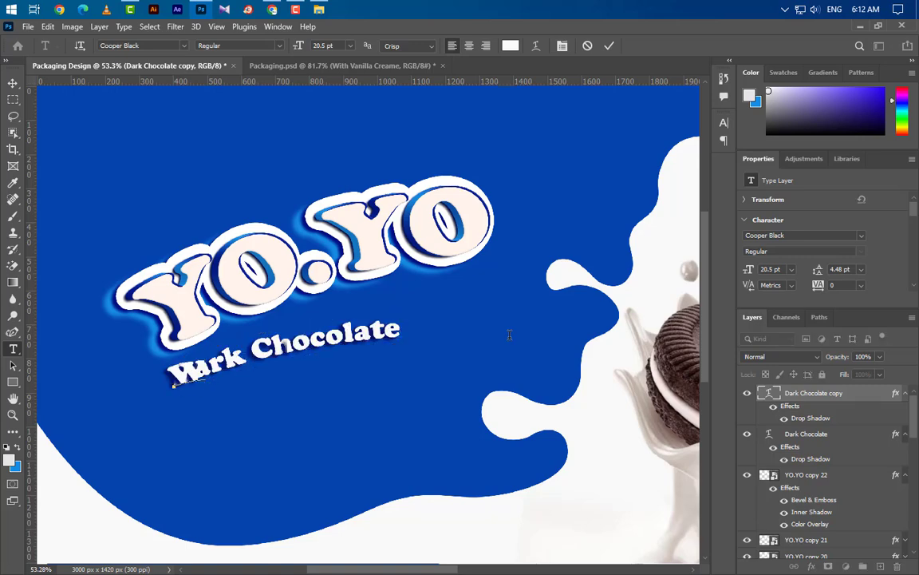
pyautogui.write('ith')
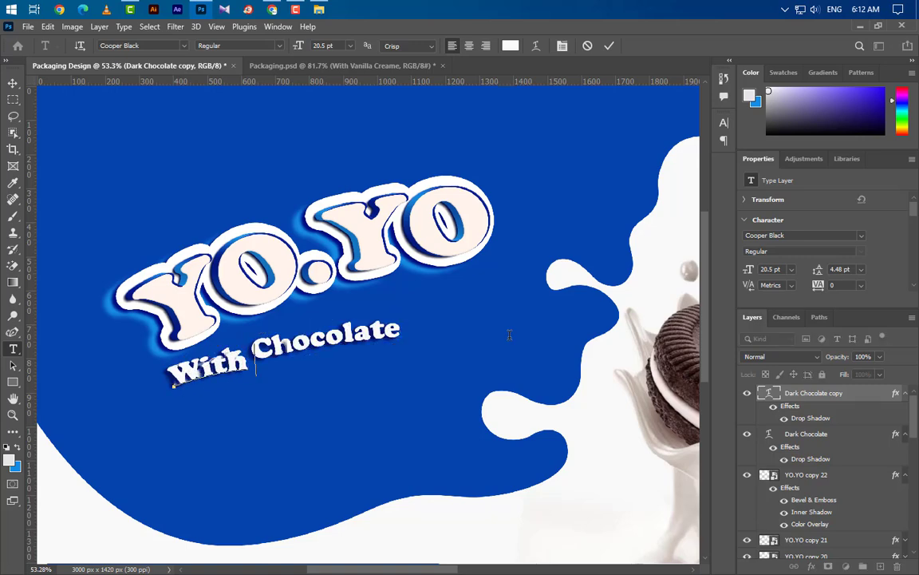
pyautogui.write(' Vanilla')
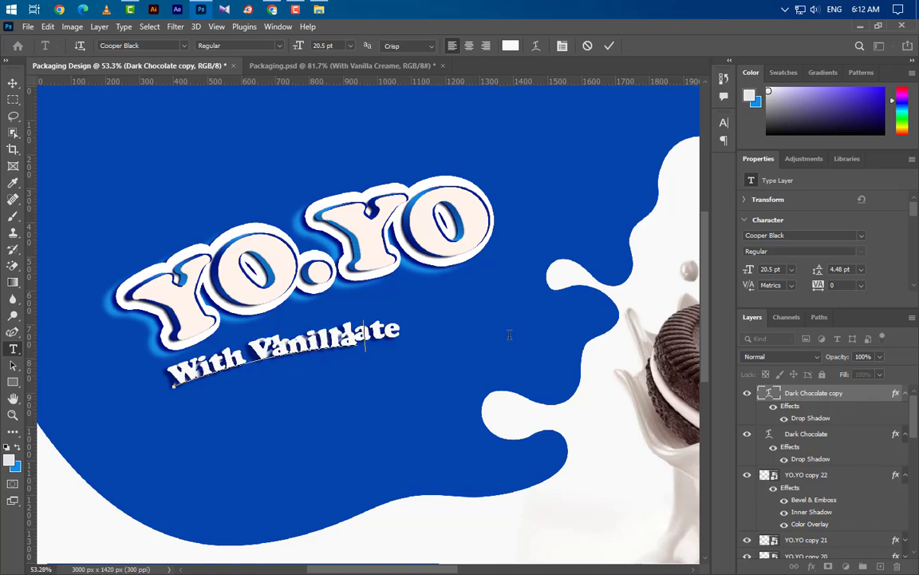
pyautogui.write(' Crea')
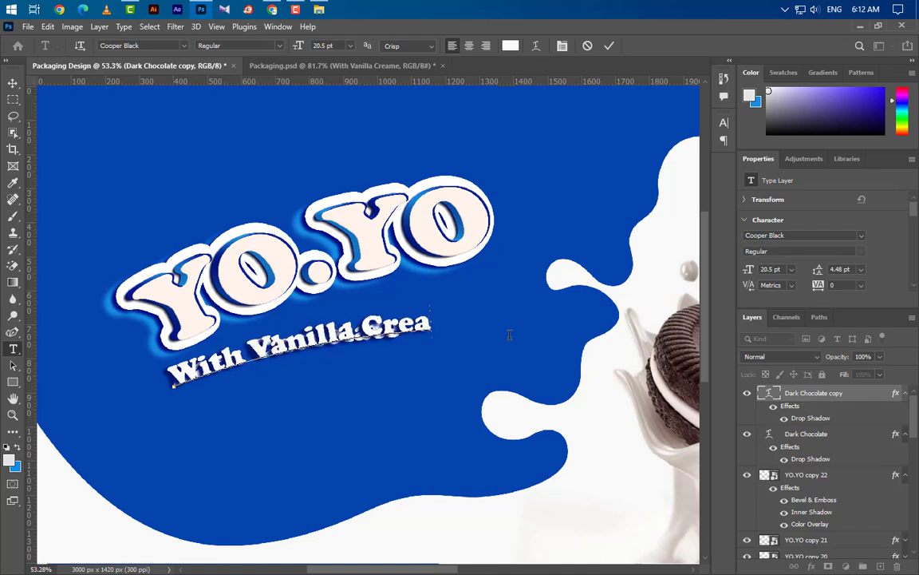
pyautogui.write('me')
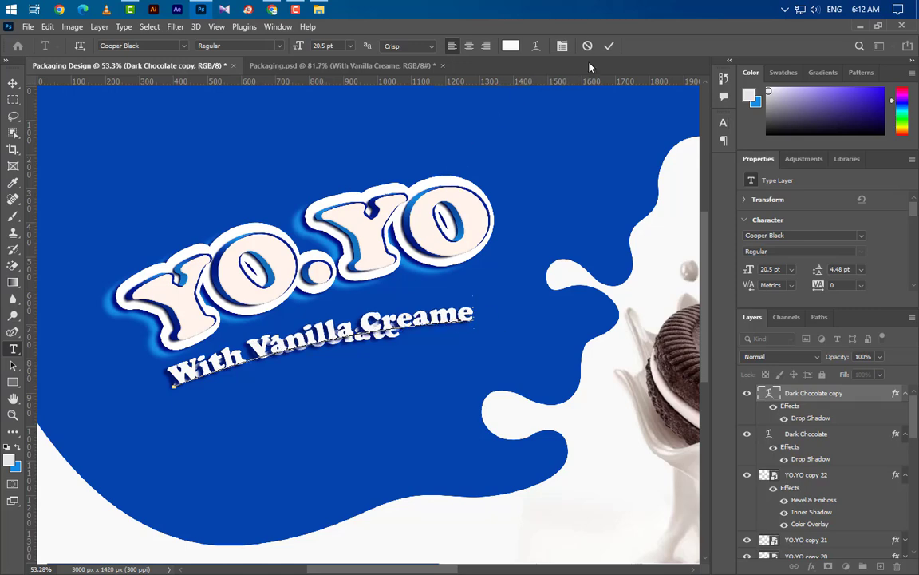
pyautogui.click(609, 46)
# Step: Place "With Vanilla Creame" below the "Dark Chocolate" line, rotated about 3° clockwise, and set its size to 20 pt
pyautogui.hotkey('ctrl', 't')
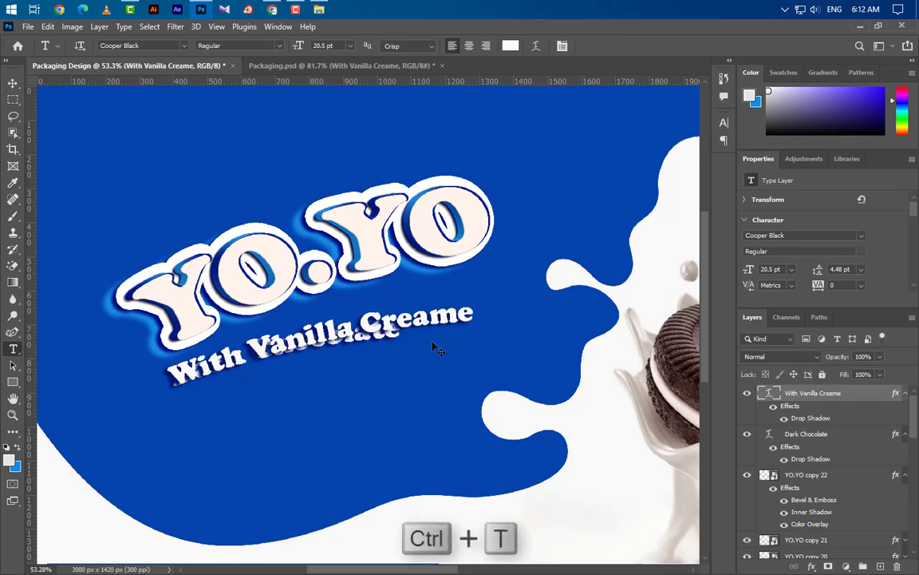
pyautogui.moveTo(321, 355); pyautogui.dragTo(326, 378)
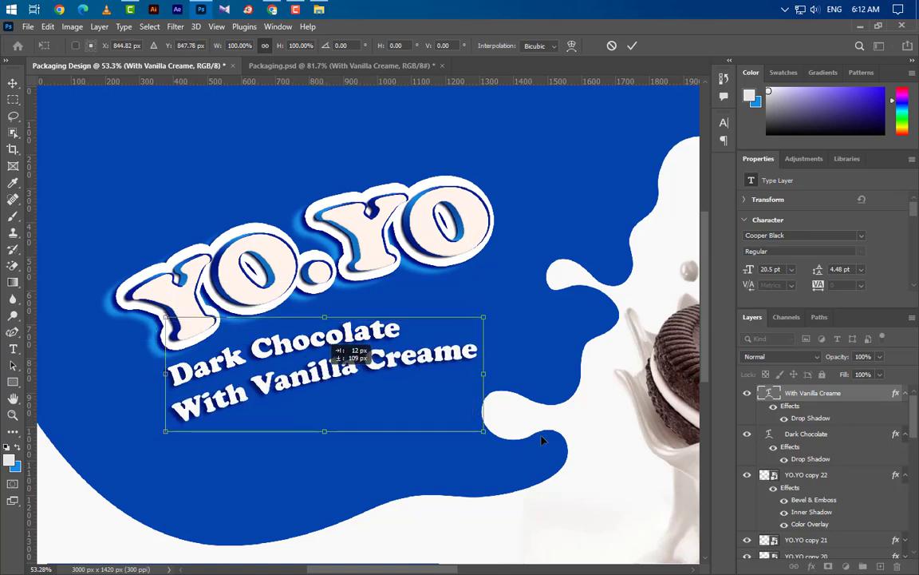
pyautogui.moveTo(537, 410); pyautogui.dragTo(536, 420)
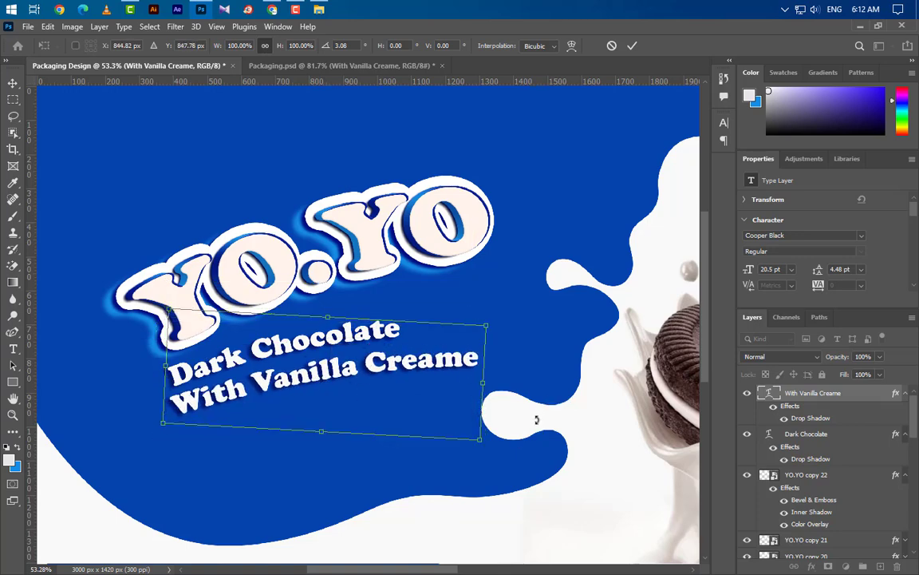
pyautogui.moveTo(461, 351); pyautogui.dragTo(466, 355)
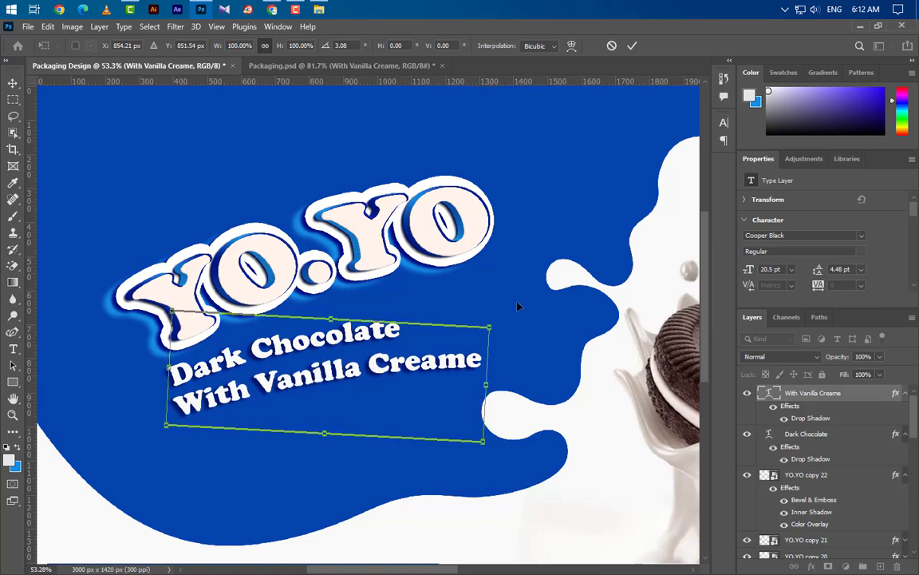
pyautogui.click(632, 46)
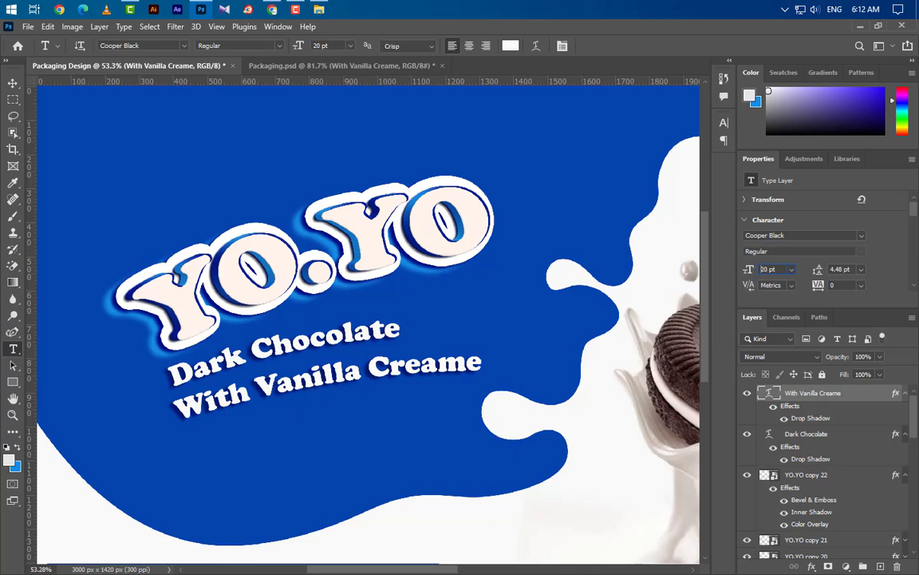
pyautogui.press('v')
# Step: Draw a light rectangle above the YO.YO title and set it to 450 px wide by 90 px high
pyautogui.scroll(-6, 406, 352)
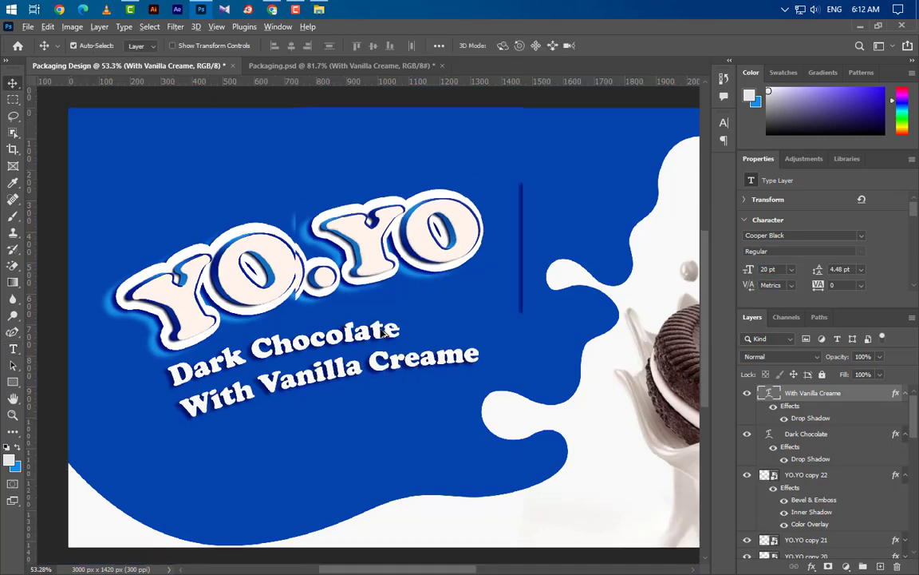
pyautogui.scroll(1, 254, 209)
pyautogui.scroll(7, 349, 280)
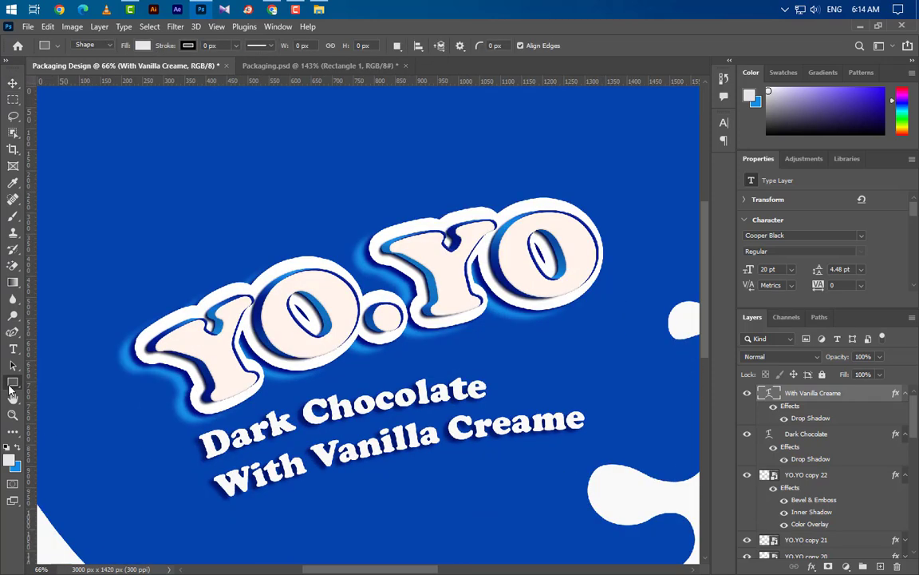
pyautogui.rightClick(10, 383)
pyautogui.click(68, 374)
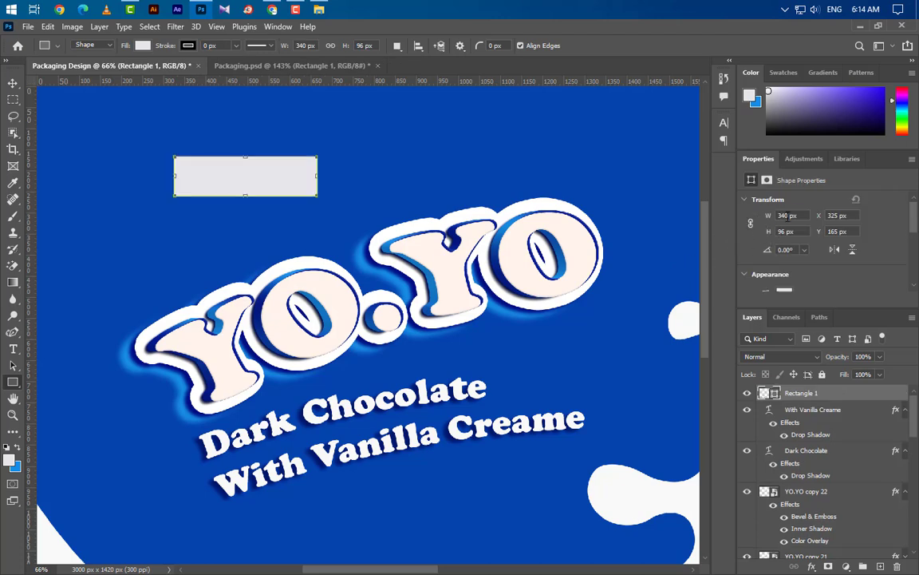
pyautogui.write('450')
pyautogui.press('Return')
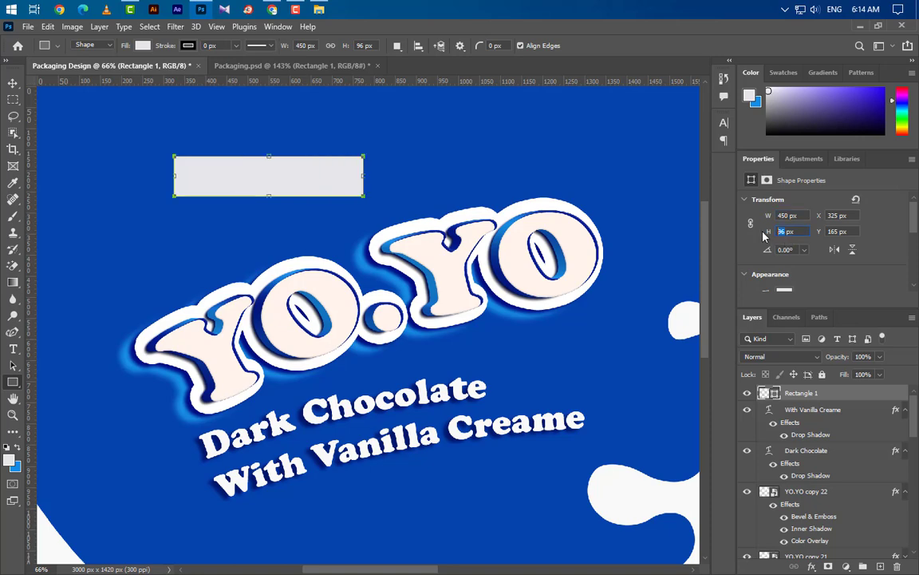
pyautogui.write('90')
pyautogui.press('Return')
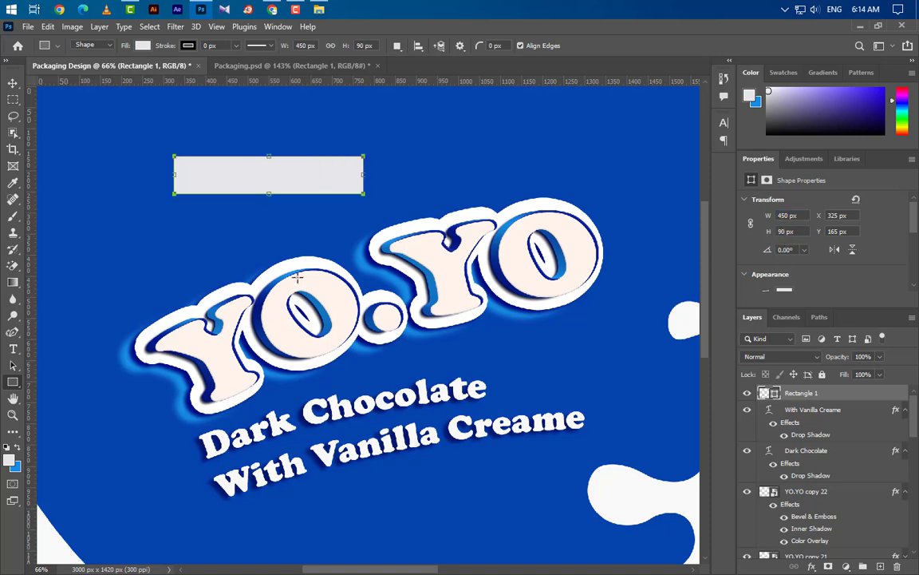
pyautogui.scroll(5, 248, 120)
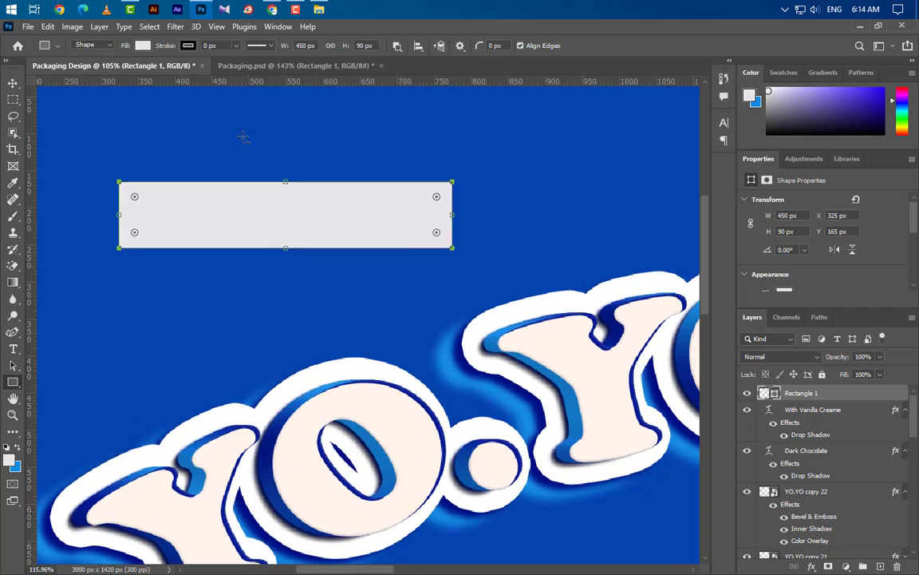
# Step: Apply a Perspective transform to the light rectangle, narrowing its top edge evenly into a trapezoid, and accept converting it to a regular path
pyautogui.scroll(1, 243, 137)
pyautogui.hotkey('ctrl', 't')
pyautogui.rightClick(340, 232)
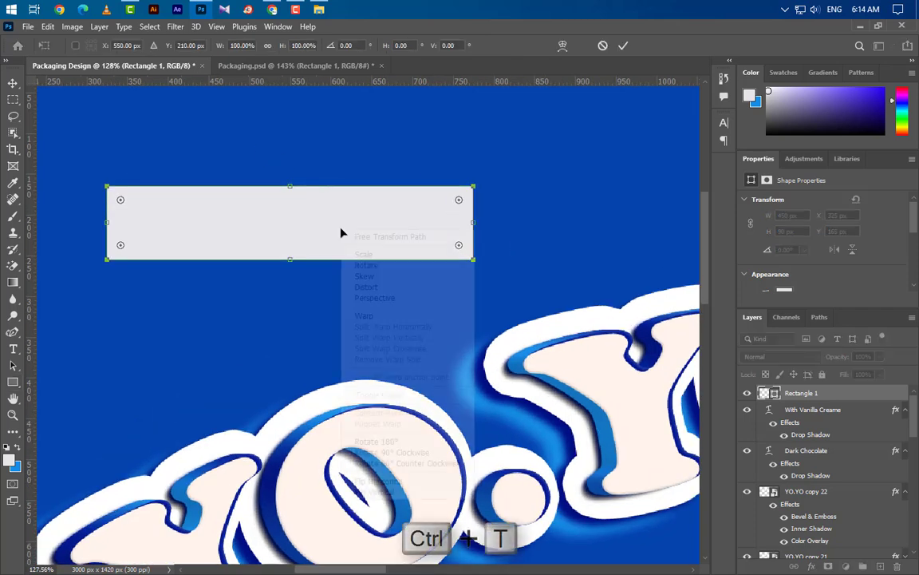
pyautogui.click(395, 299)
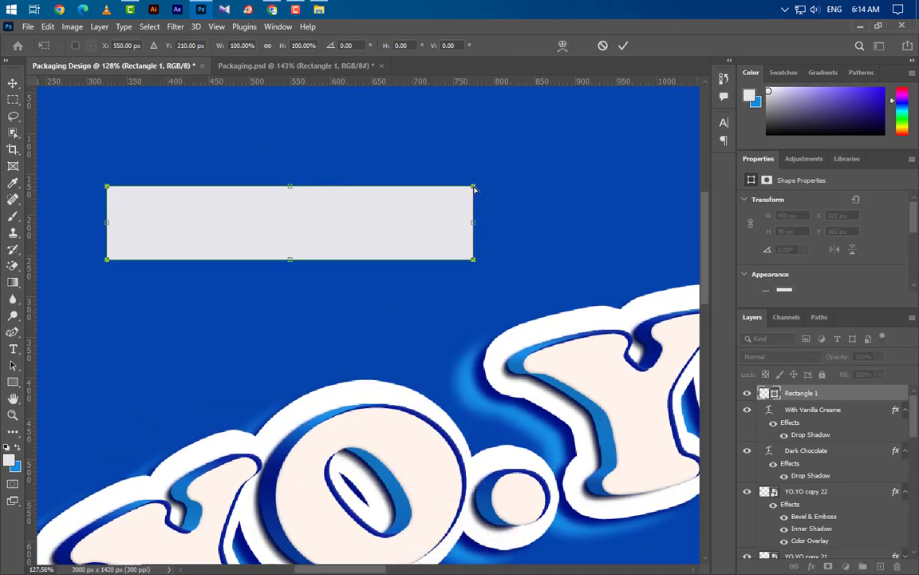
pyautogui.moveTo(474, 189); pyautogui.dragTo(463, 187)
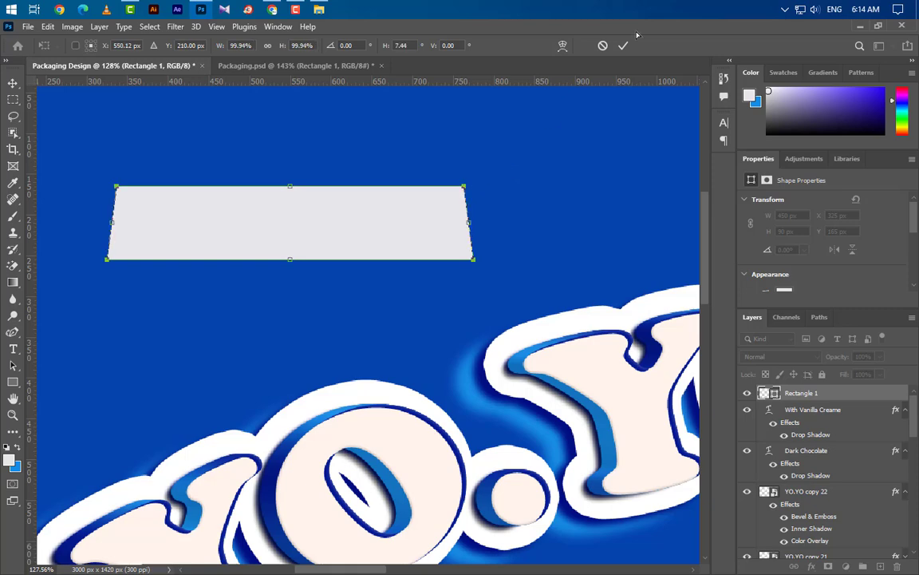
pyautogui.click(623, 45)
pyautogui.click(436, 233)
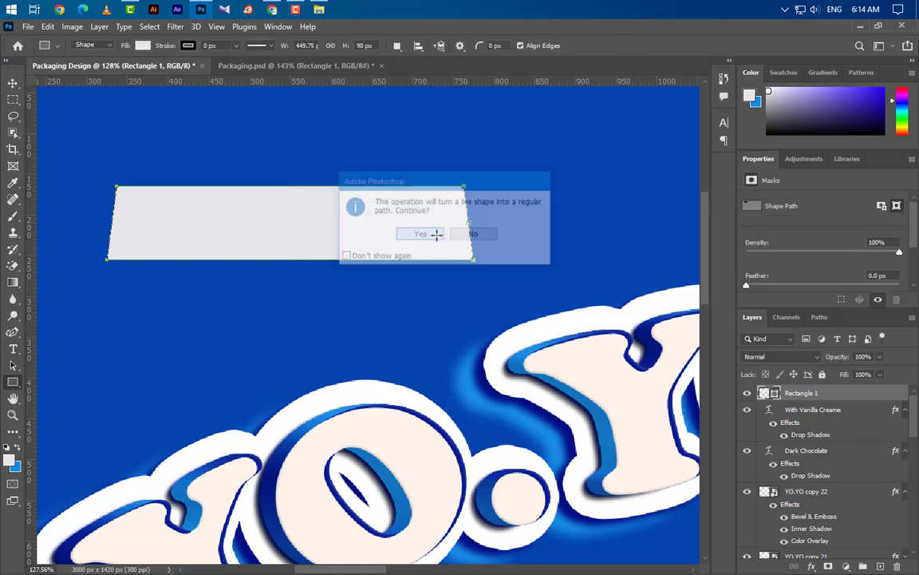
# Step: Draw a closed arched shape with the Pen tool along the trapezoid's top edge, about 424 px wide by 23 px high
pyautogui.click(14, 332)
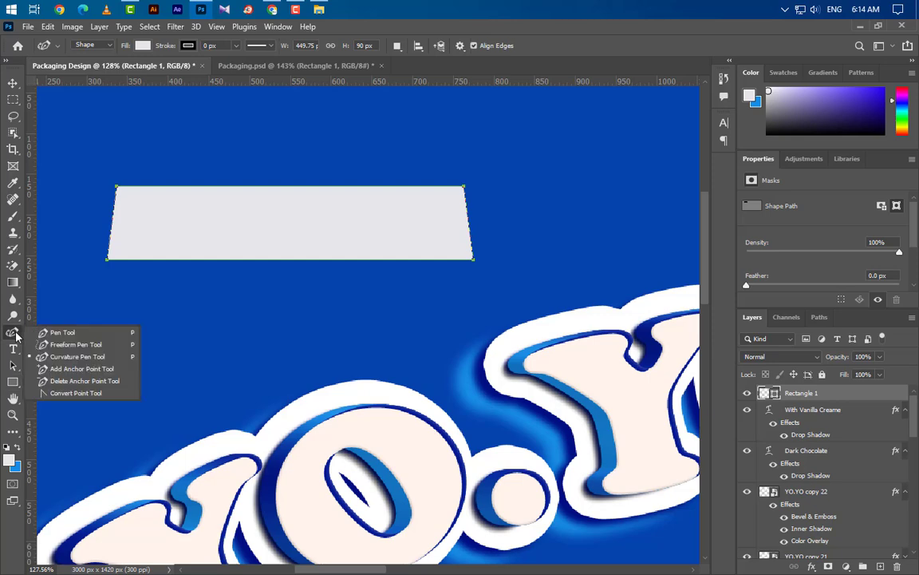
pyautogui.click(60, 332)
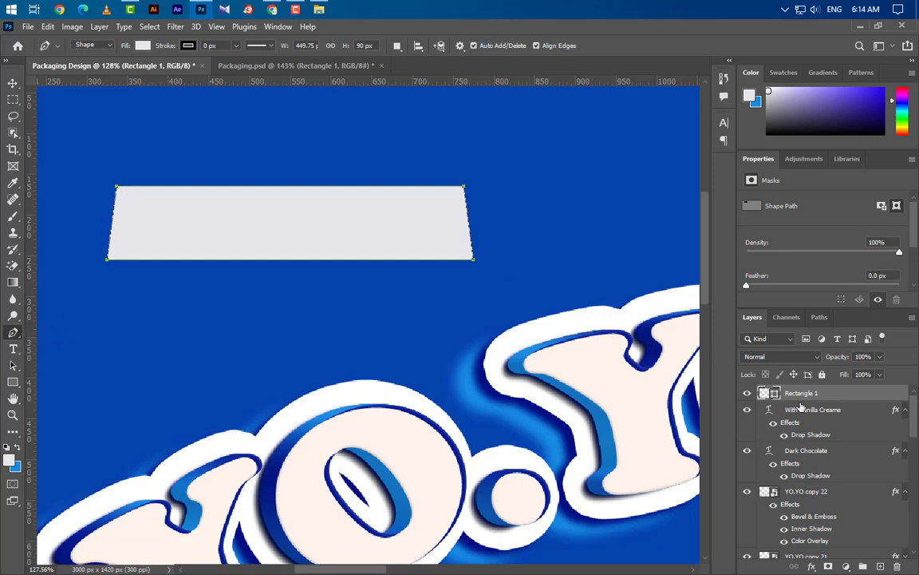
pyautogui.click(880, 565)
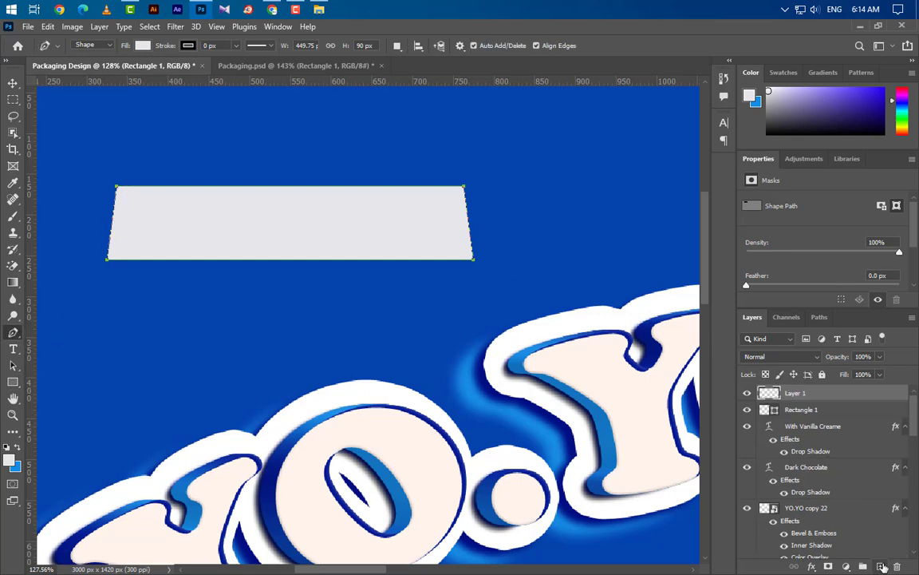
pyautogui.click(118, 192)
pyautogui.scroll(-3, 209, 307)
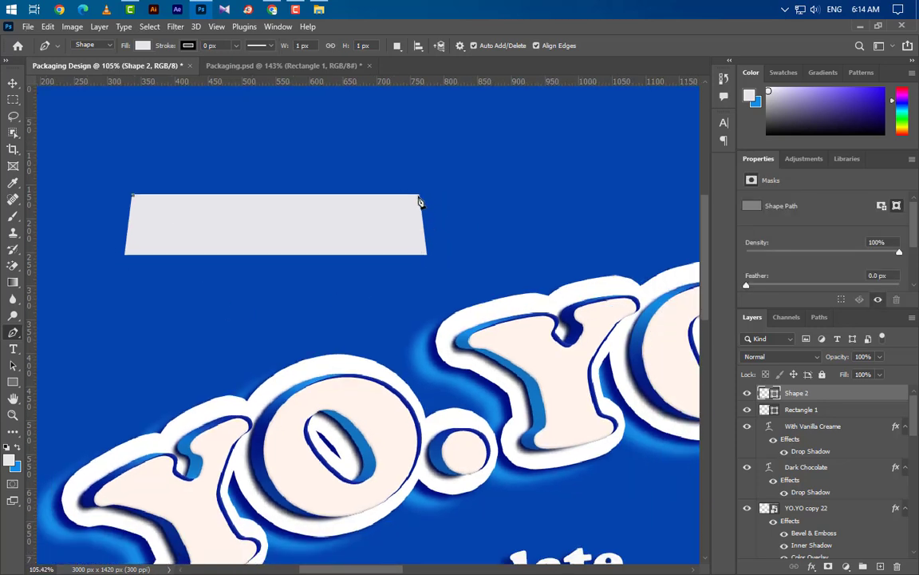
pyautogui.moveTo(418, 195); pyautogui.dragTo(569, 231)
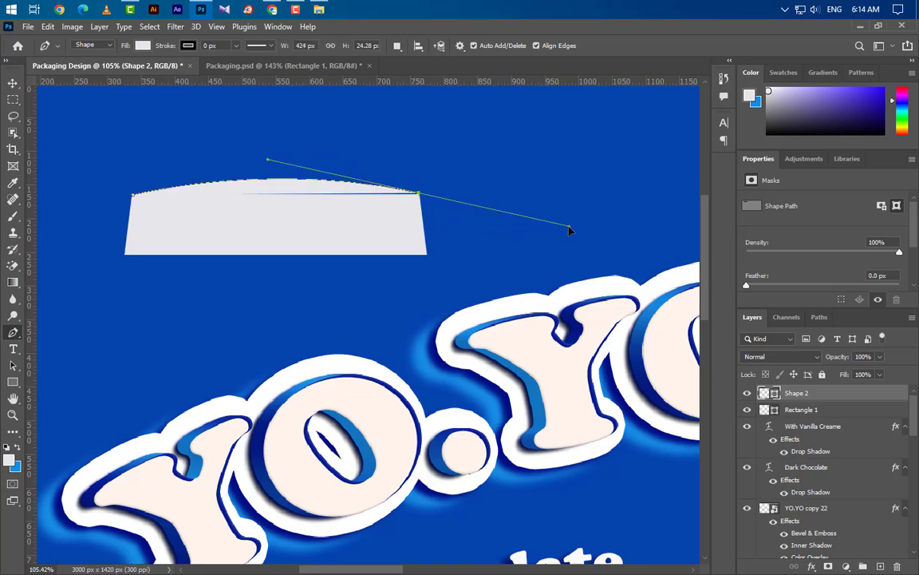
pyautogui.scroll(6, 367, 209)
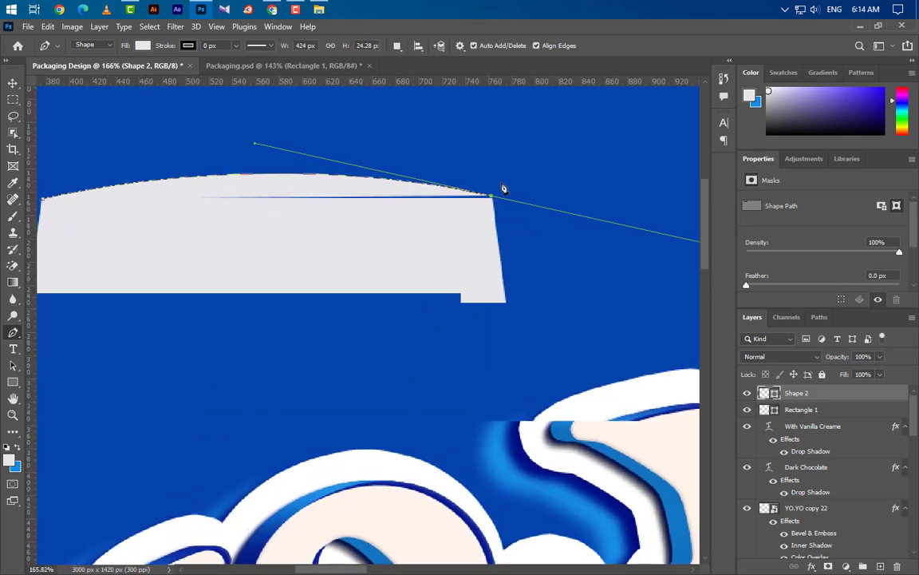
pyautogui.keyDown('alt'); pyautogui.click(492, 202); pyautogui.keyUp('alt')
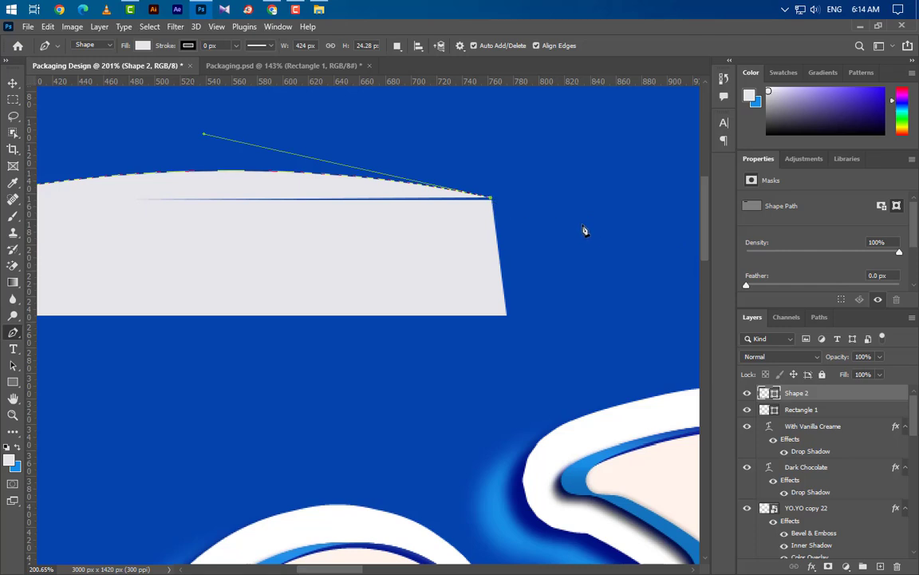
pyautogui.press('Down')
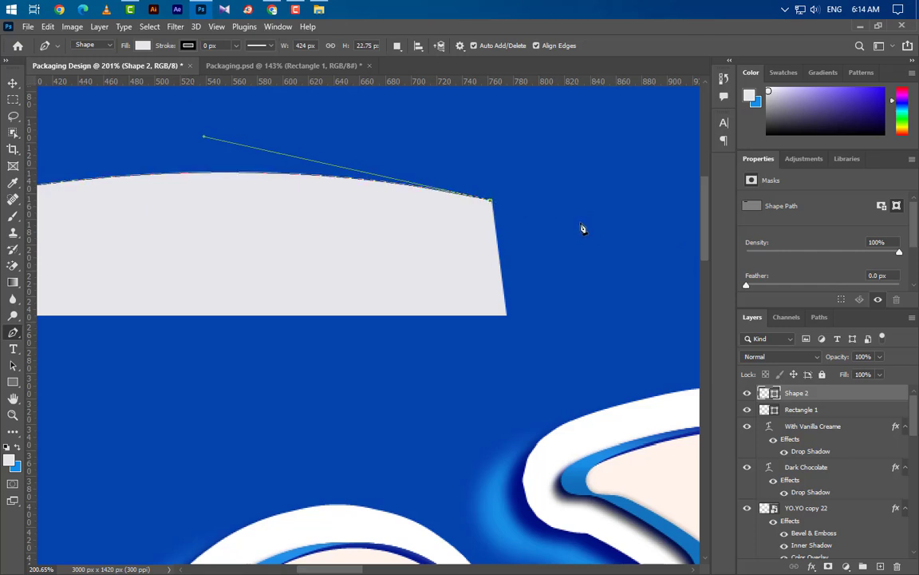
pyautogui.scroll(-4, 646, 317)
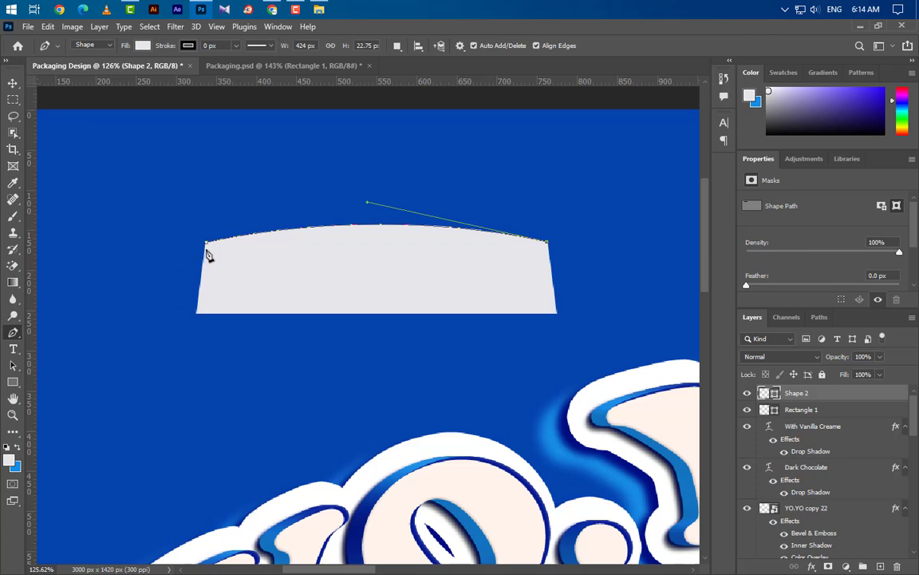
pyautogui.click(205, 243)
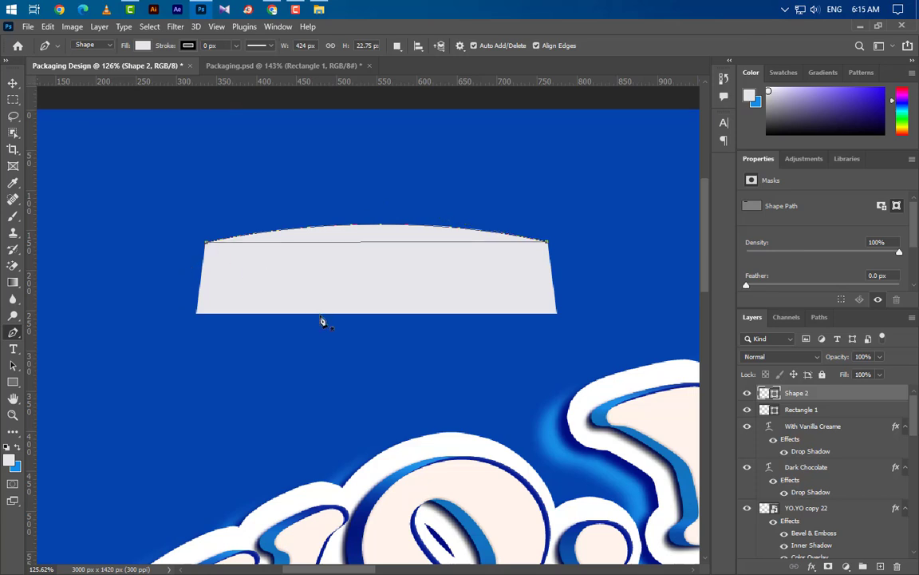
# Step: Place a vertical guide through the trapezoid's horizontal centre, using its transform box as the reference
pyautogui.click(13, 83)
pyautogui.scroll(-1, 399, 319)
pyautogui.click(855, 410)
pyautogui.hotkey('ctrl', 't')
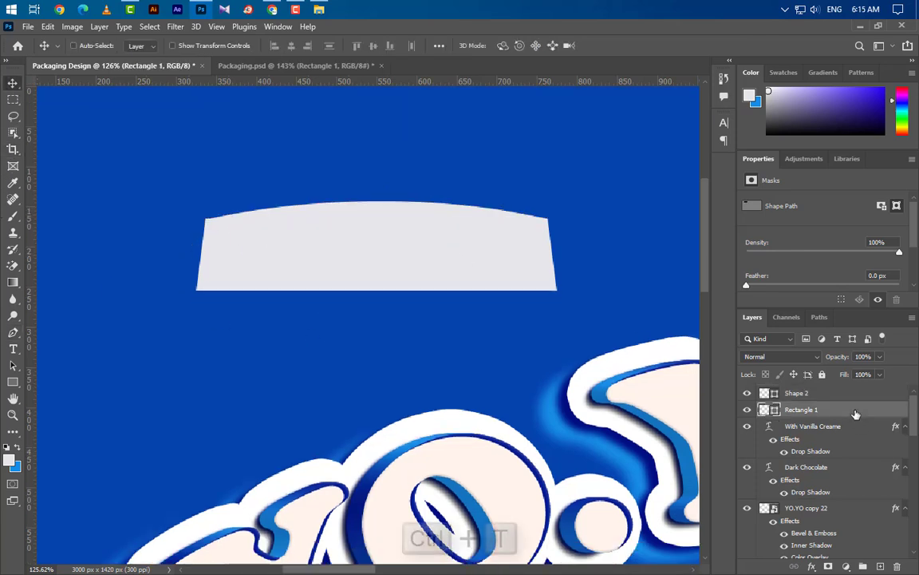
pyautogui.moveTo(33, 333); pyautogui.dragTo(376, 312)
pyautogui.scroll(3, 395, 308)
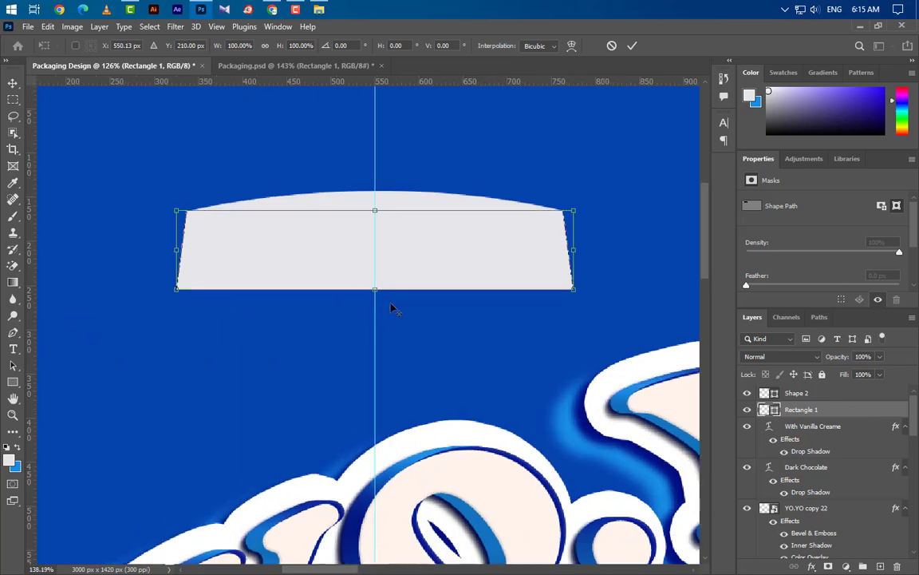
pyautogui.press('Return')
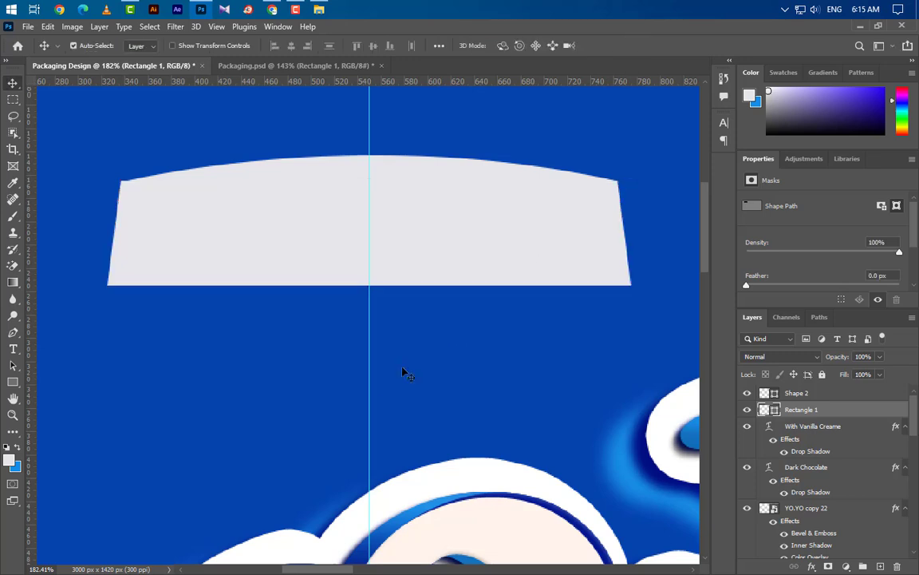
# Step: Draw a curved Pen shape from the trapezoid's lower-left corner to a point below it on the centre guide, about 225 px by 66 px
pyautogui.click(13, 332)
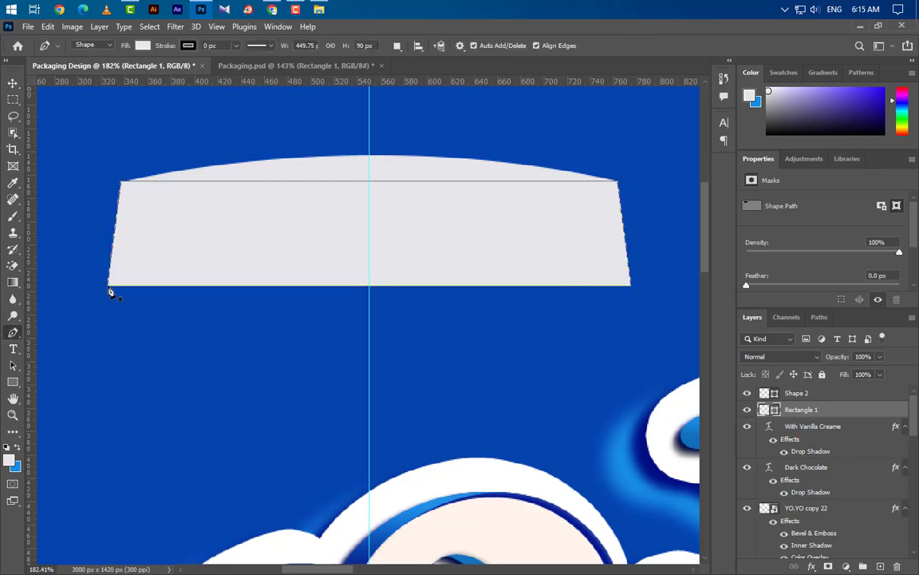
pyautogui.click(109, 293)
pyautogui.scroll(1, 331, 367)
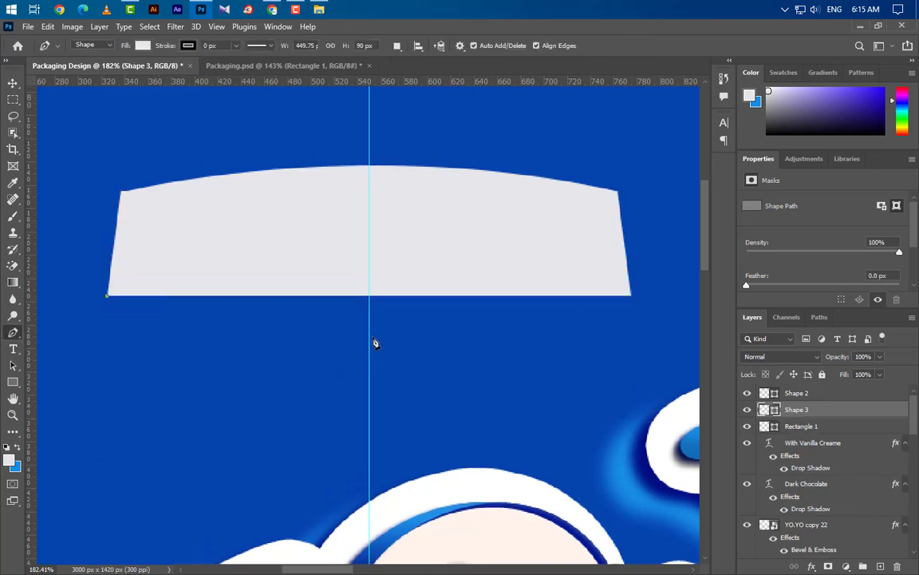
pyautogui.moveTo(370, 352); pyautogui.dragTo(454, 427)
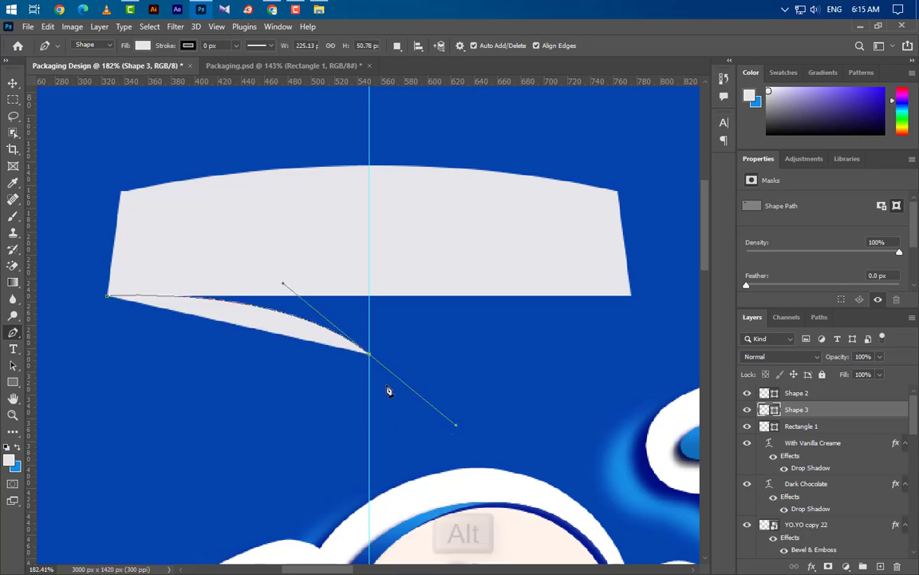
pyautogui.keyDown('alt'); pyautogui.click(369, 353); pyautogui.keyUp('alt')
pyautogui.click(368, 278)
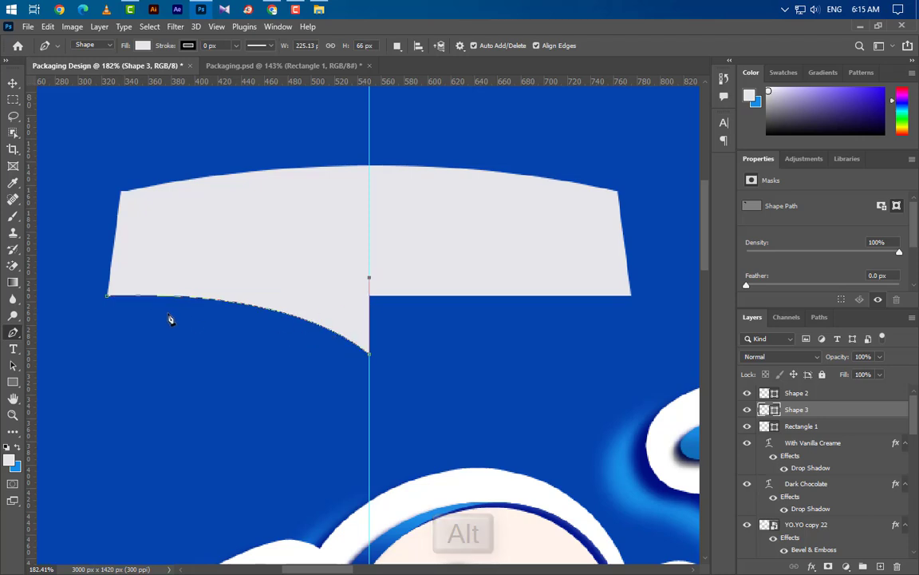
pyautogui.click(108, 298)
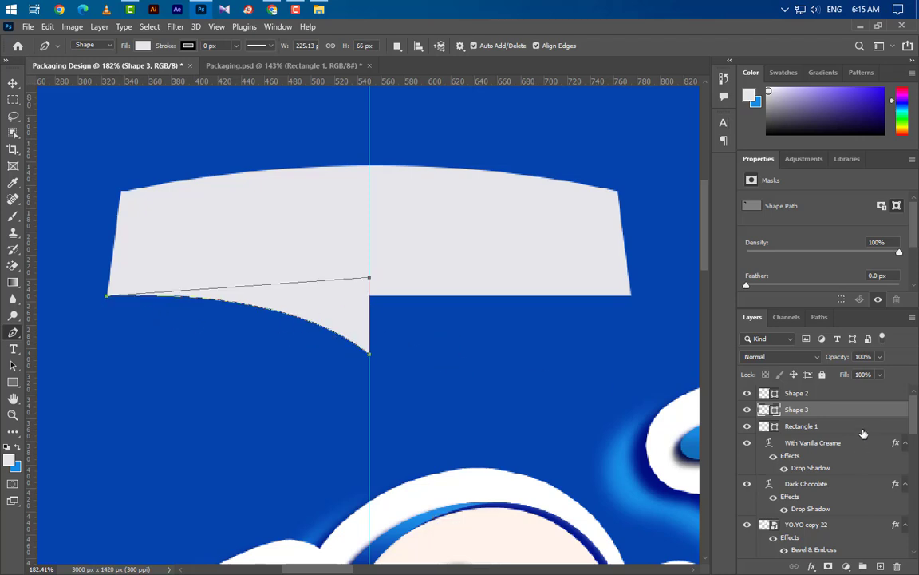
# Step: Duplicate the lower-left curved shape, flip the copy horizontally and align it to the right of the centre guide to complete the pointed bottom
pyautogui.moveTo(868, 416); pyautogui.dragTo(880, 566)
pyautogui.hotkey('ctrl', 't')
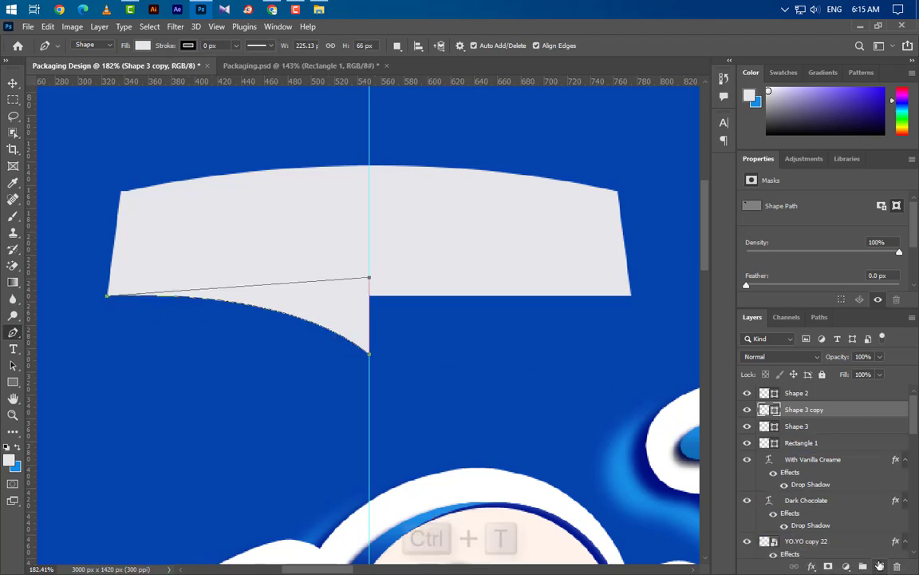
pyautogui.rightClick(369, 307)
pyautogui.click(399, 289)
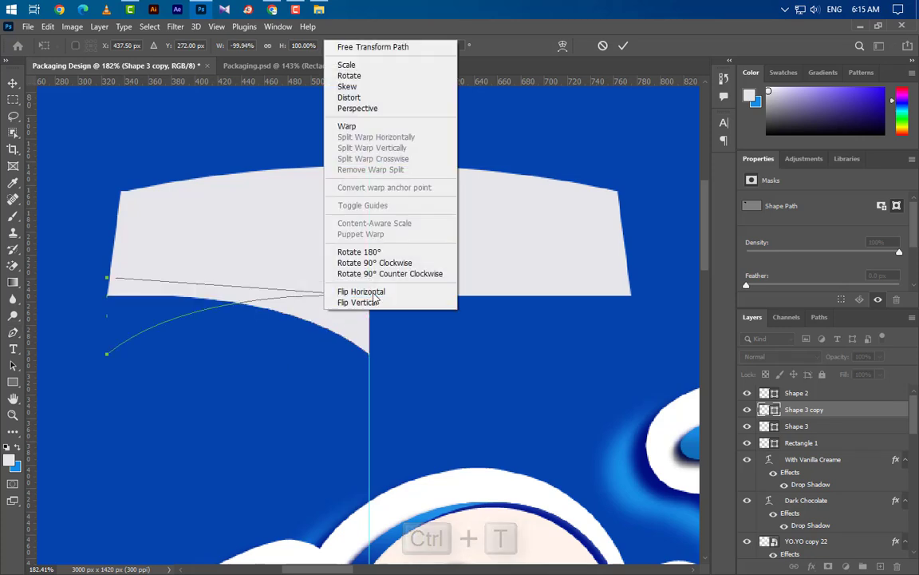
pyautogui.moveTo(202, 306); pyautogui.dragTo(437, 301)
pyautogui.click(622, 46)
pyautogui.scroll(1, 494, 295)
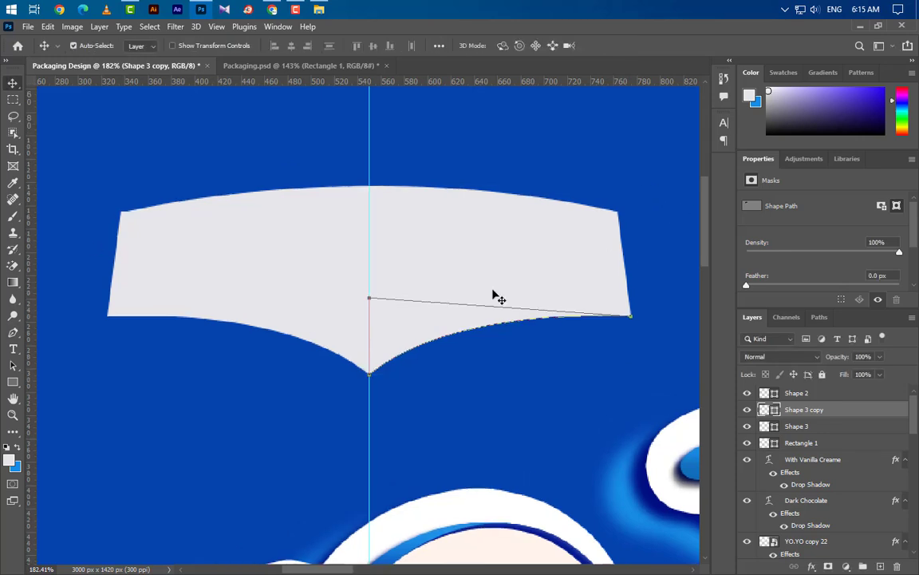
# Step: Group the trapezoid, the arched top and both curved bottom pieces
pyautogui.keyDown('ctrl'); pyautogui.click(813, 445); pyautogui.keyUp('ctrl')
pyautogui.keyDown('ctrl'); pyautogui.click(814, 429); pyautogui.keyUp('ctrl')
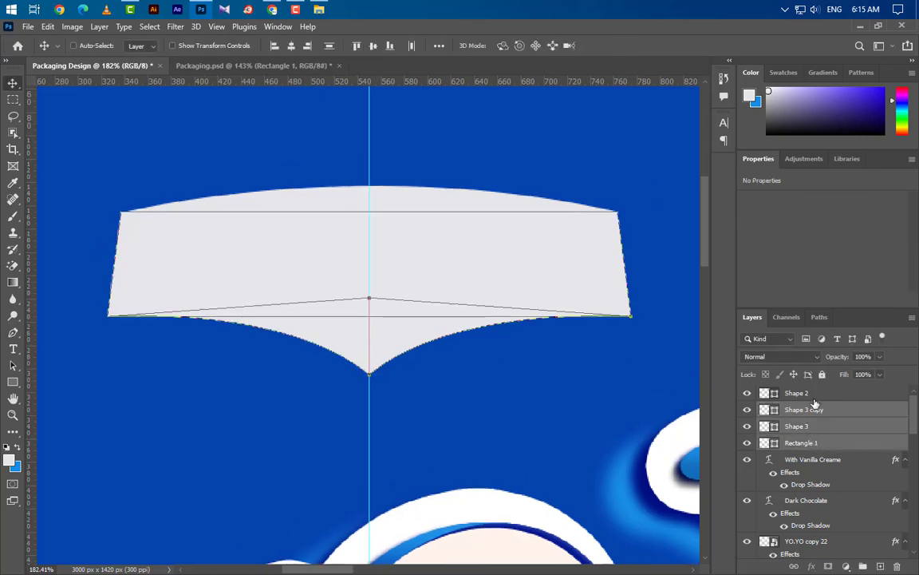
pyautogui.keyDown('ctrl'); pyautogui.click(816, 395); pyautogui.keyUp('ctrl')
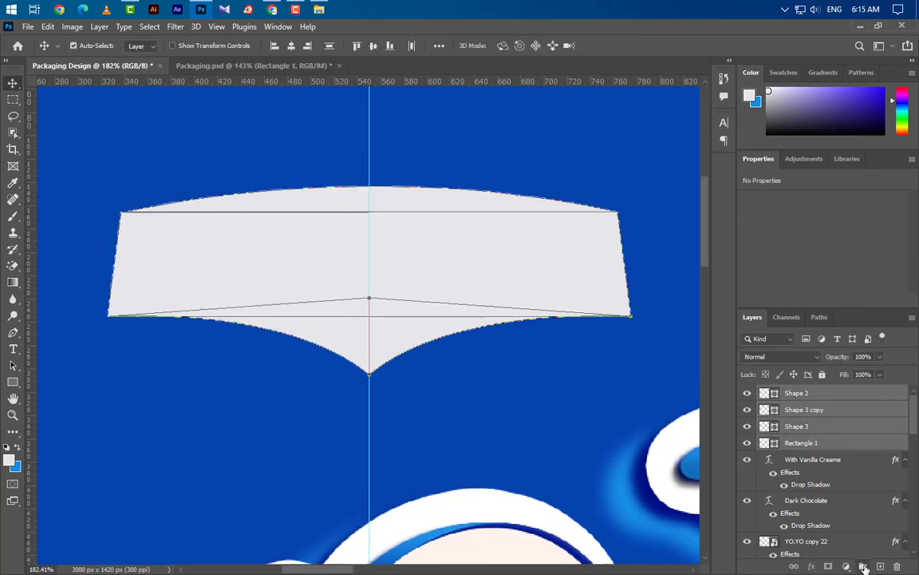
pyautogui.click(862, 566)
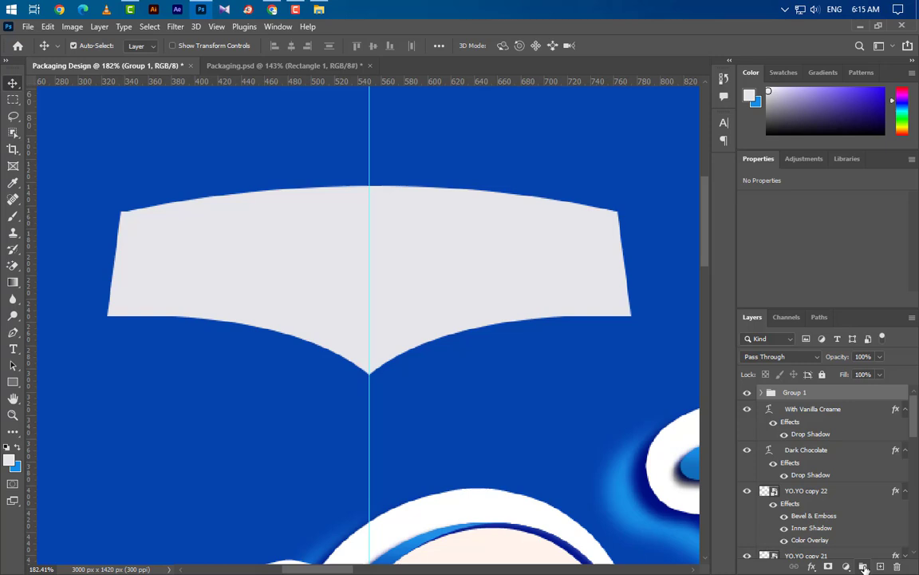
# Step: Draw a closed Pen shape over the label inside its group, about 454 px by 139 px, with a shallow curved, pointed lower edge meeting the guide
pyautogui.click(761, 392)
pyautogui.click(850, 414)
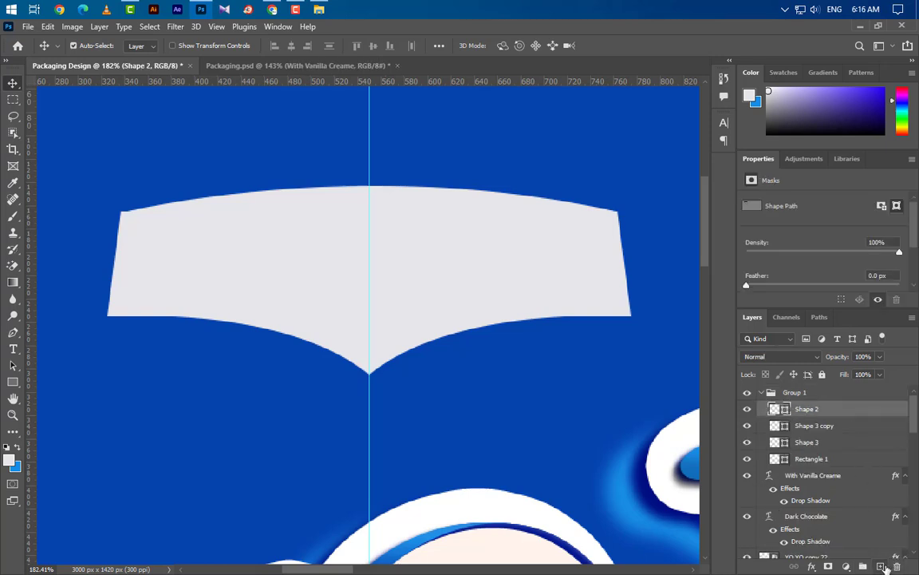
pyautogui.hotkey('ctrl', 'shift', 'alt', 'n')
pyautogui.click(12, 337)
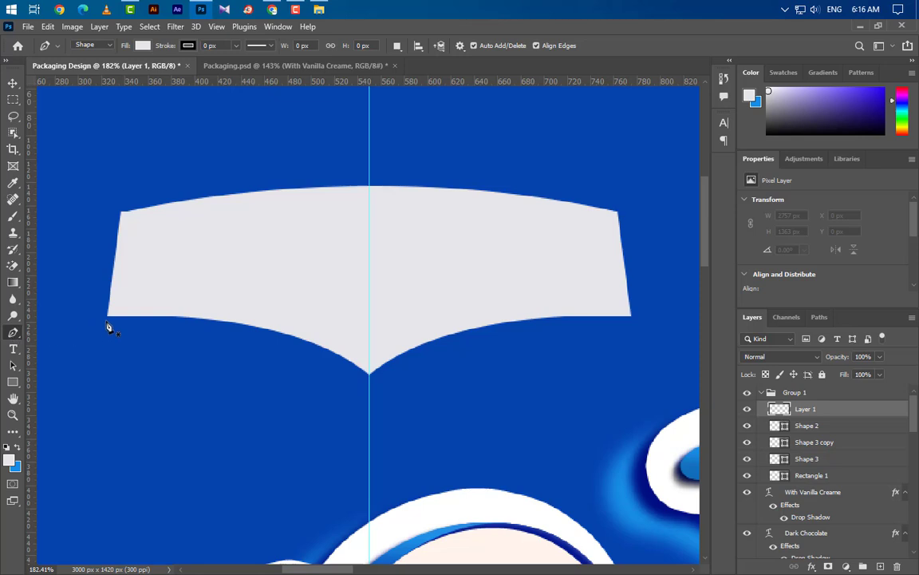
pyautogui.click(110, 322)
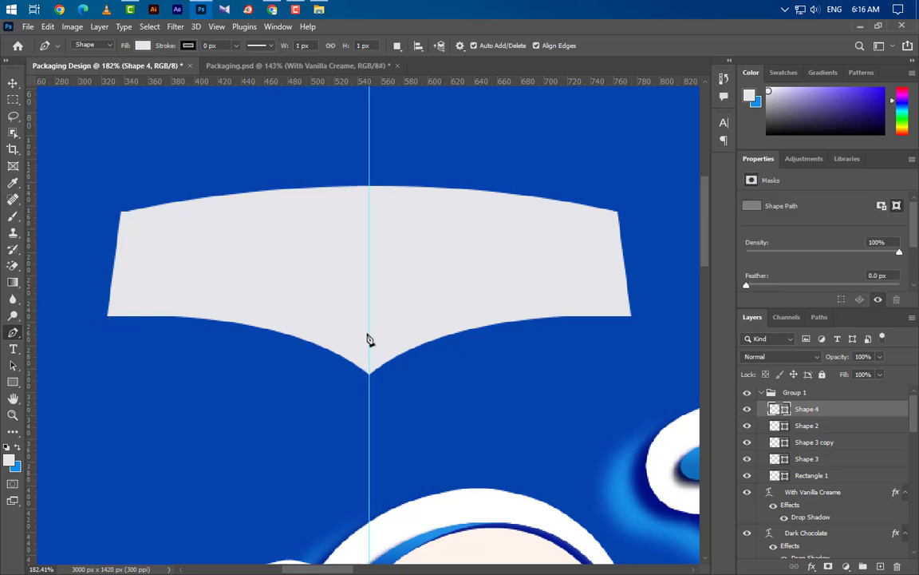
pyautogui.moveTo(368, 334); pyautogui.dragTo(468, 362)
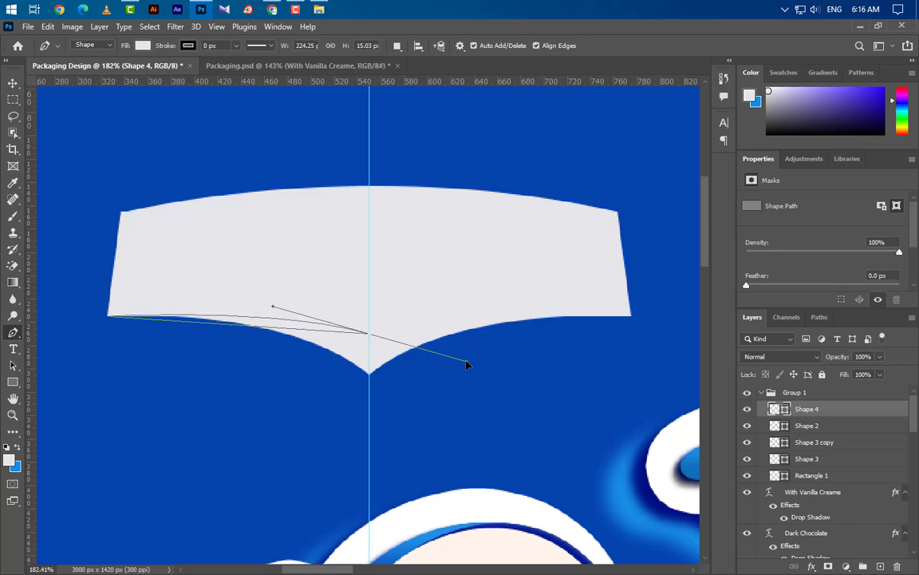
pyautogui.keyDown('alt'); pyautogui.click(369, 334); pyautogui.keyUp('alt')
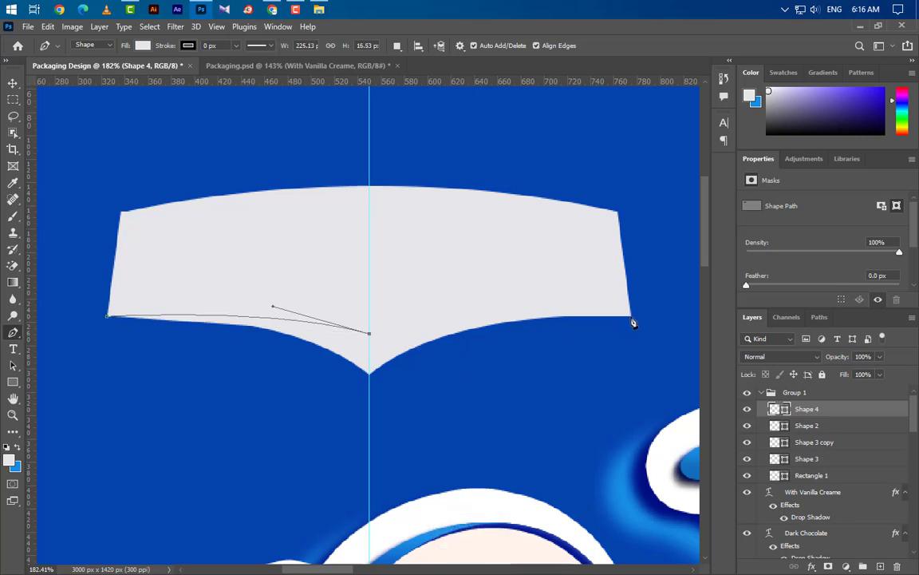
pyautogui.moveTo(631, 318); pyautogui.dragTo(615, 328)
pyautogui.scroll(-3, 575, 381)
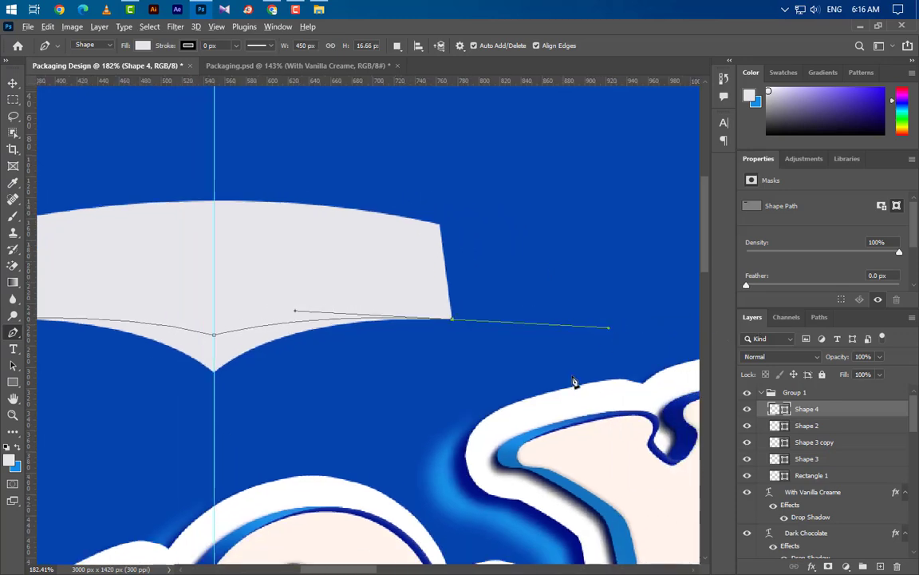
pyautogui.scroll(3, 356, 349)
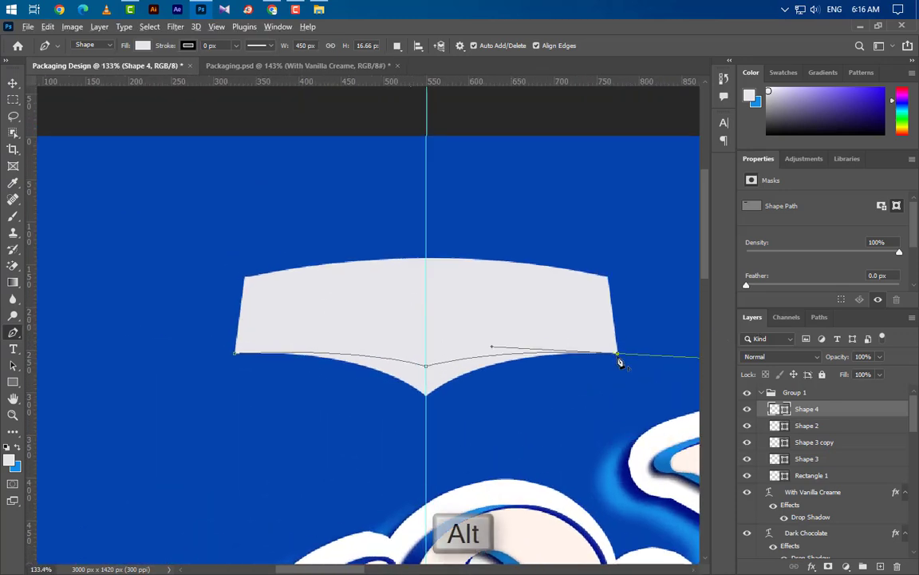
pyautogui.keyDown('alt'); pyautogui.click(618, 352); pyautogui.keyUp('alt')
pyautogui.click(617, 263)
pyautogui.click(232, 248)
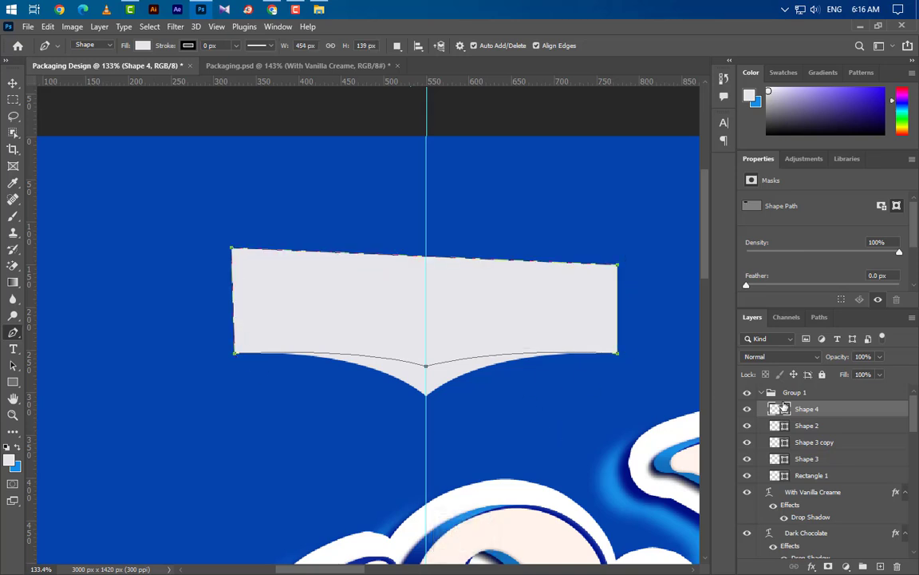
# Step: Convert the trapezoid, the arched top and both curved bottom pieces into one smart object
pyautogui.click(827, 428)
pyautogui.keyDown('ctrl'); pyautogui.click(831, 446); pyautogui.keyUp('ctrl')
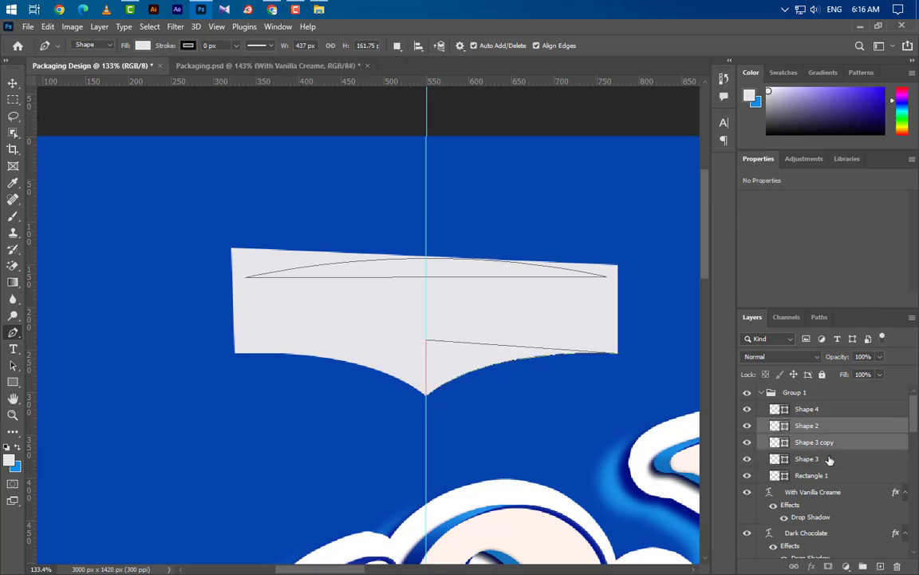
pyautogui.keyDown('ctrl'); pyautogui.click(830, 461); pyautogui.keyUp('ctrl')
pyautogui.keyDown('ctrl'); pyautogui.click(835, 477); pyautogui.keyUp('ctrl')
pyautogui.rightClick(856, 429)
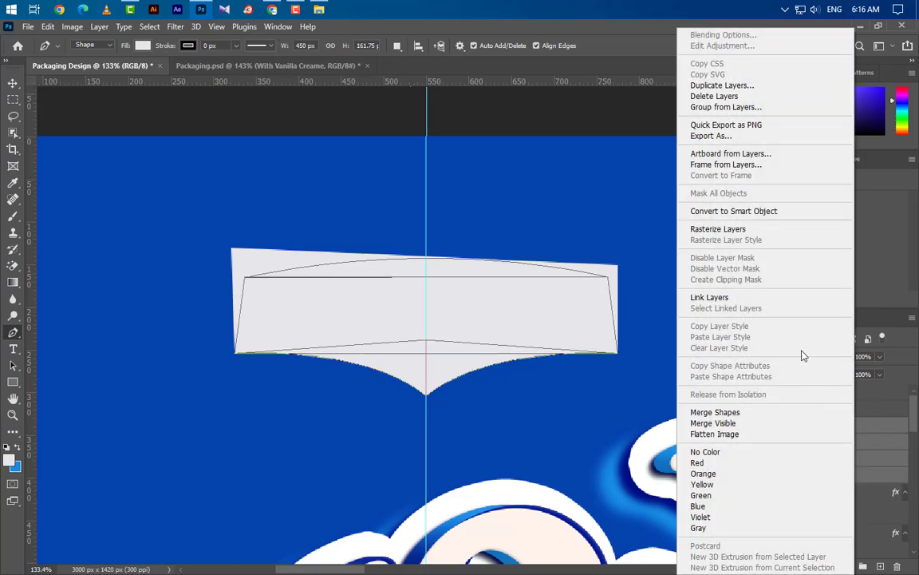
pyautogui.click(782, 211)
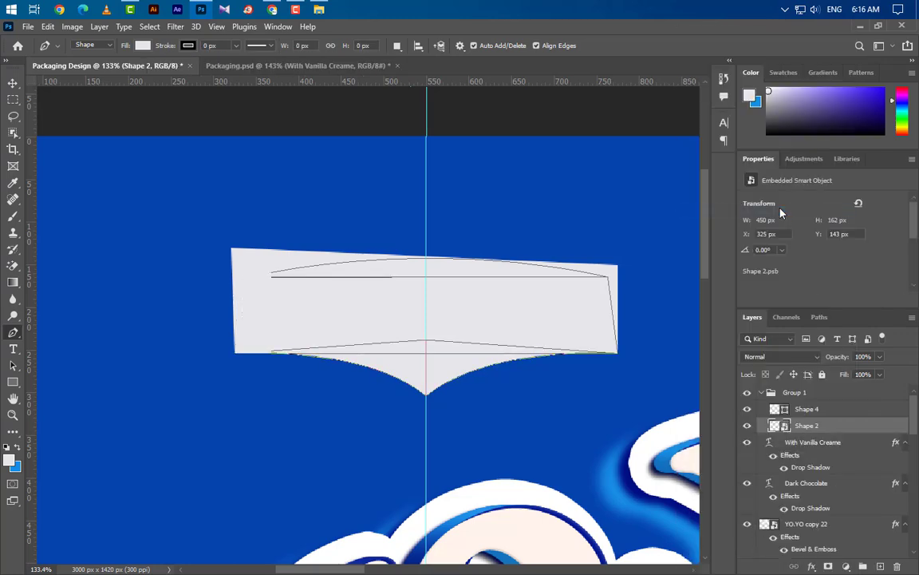
# Step: Clip the new Pen shape to the label smart object and fill it with red #e92926
pyautogui.click(830, 411)
pyautogui.rightClick(830, 411)
pyautogui.click(754, 278)
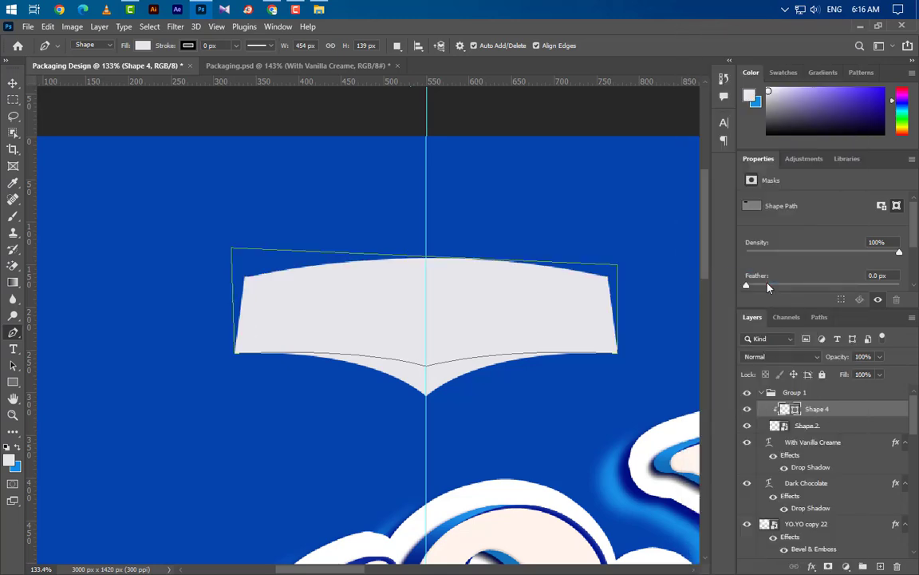
pyautogui.doubleClick(795, 410)
pyautogui.click(10, 456)
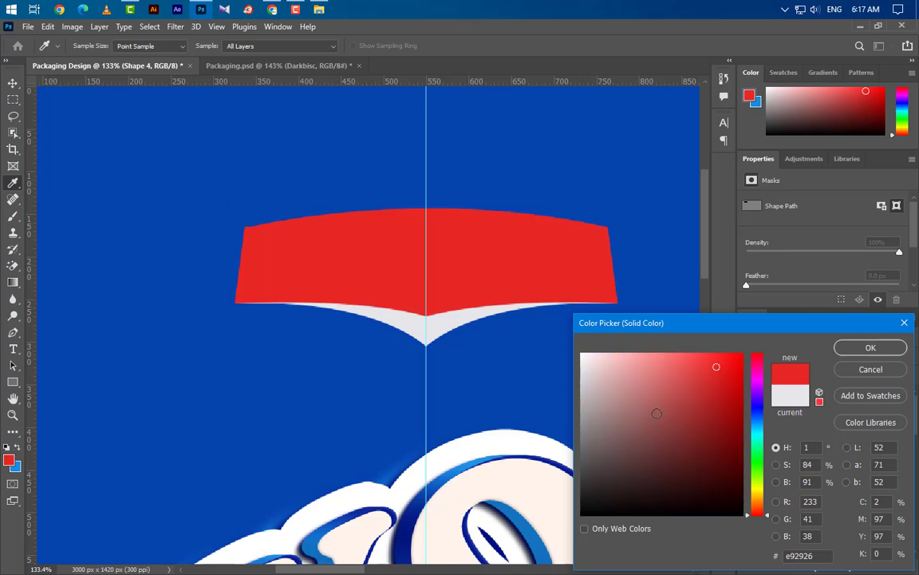
pyautogui.click(869, 348)
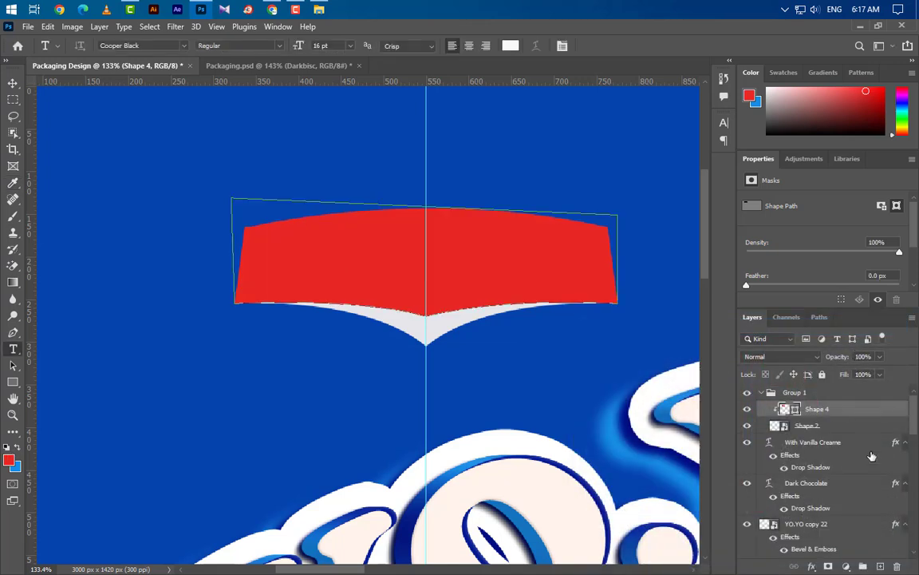
# Step: Add the white text "Darkbisc" in Cooper Black on a new layer over the red part of the label
pyautogui.click(881, 566)
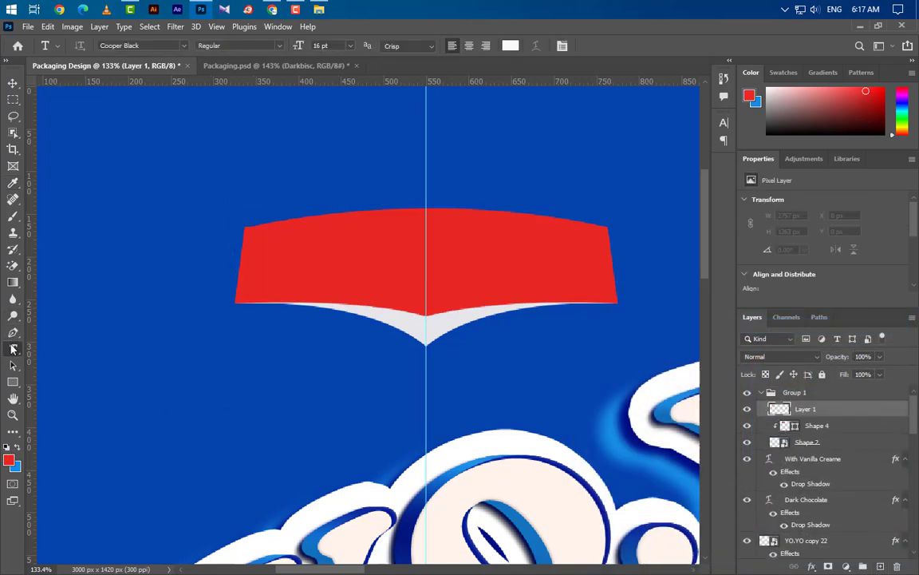
pyautogui.click(266, 273)
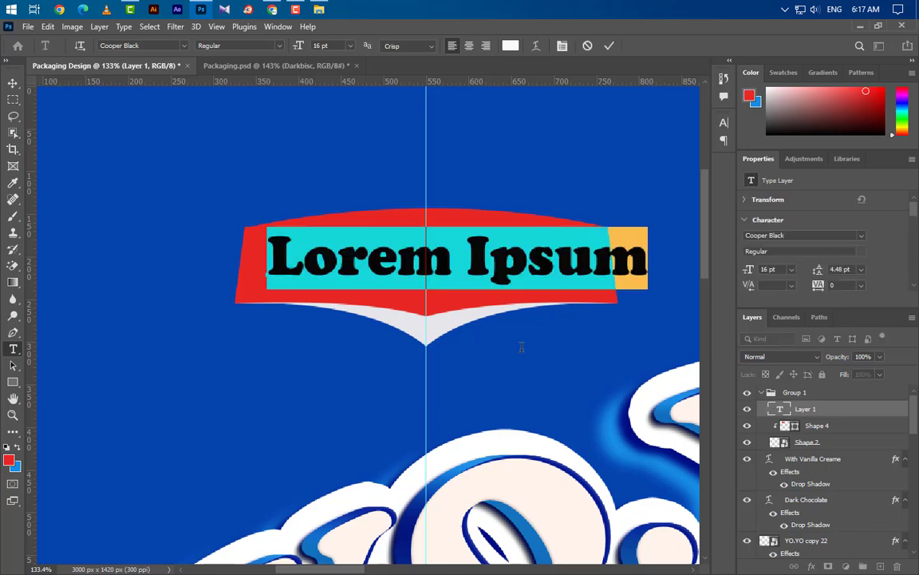
pyautogui.write('Dar')
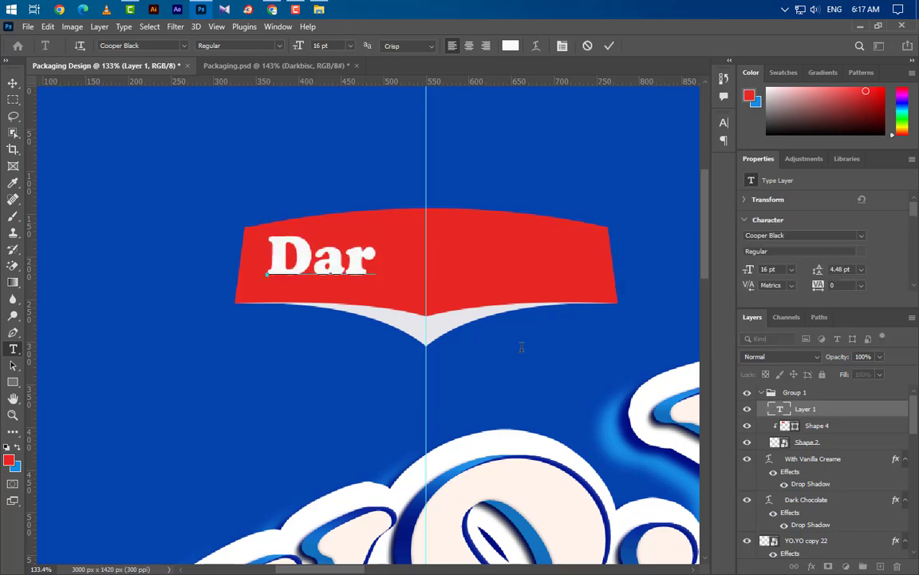
pyautogui.write('kbi')
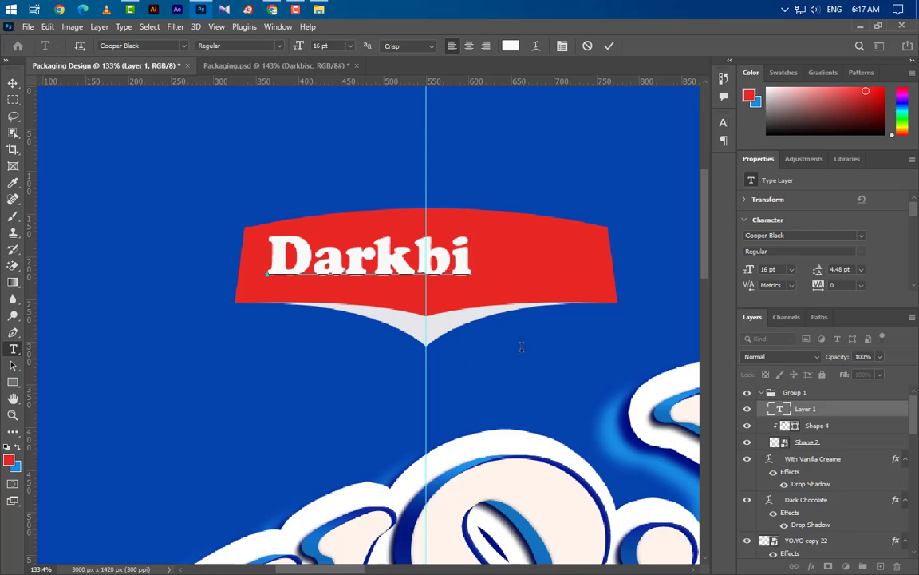
pyautogui.write('sc')
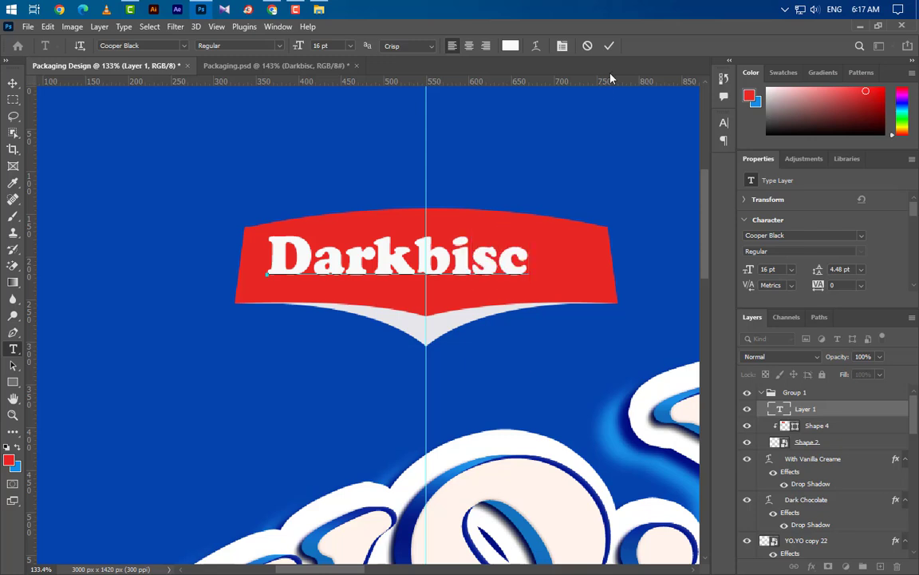
pyautogui.hotkey('ctrl', 'Return')
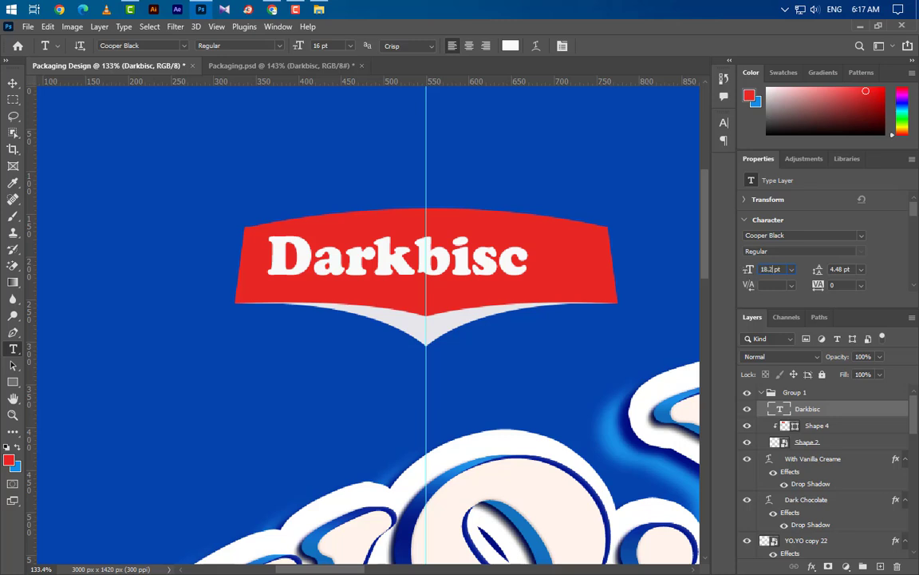
# Step: Set the "Darkbisc" text size to 18.25 pt and centre it on the red part of the label
pyautogui.moveTo(748, 271); pyautogui.dragTo(772, 306)
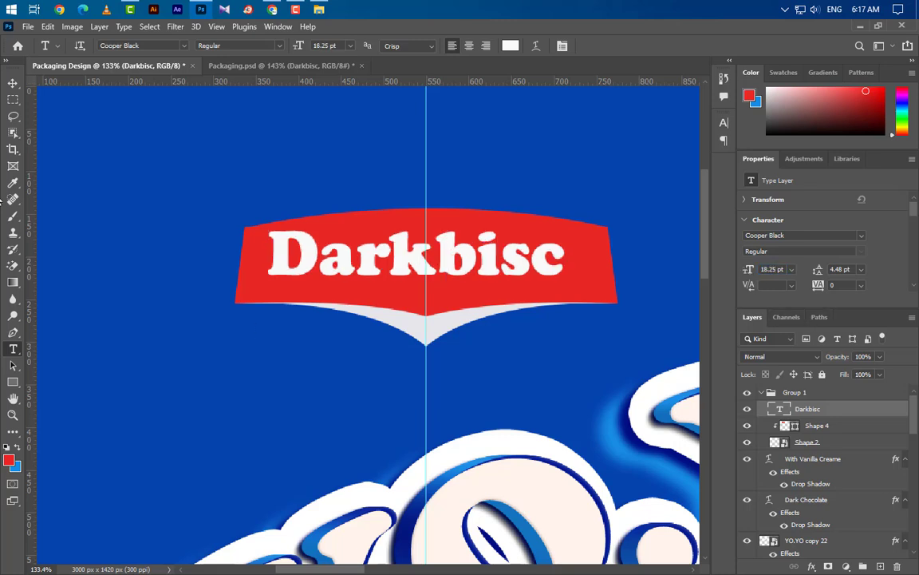
pyautogui.click(13, 83)
pyautogui.moveTo(489, 269); pyautogui.dragTo(498, 280)
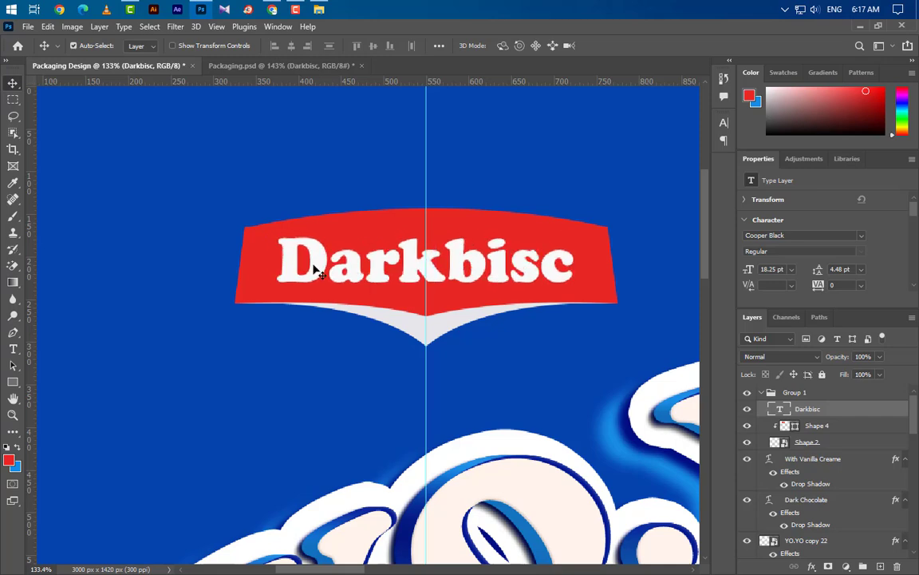
# Step: Draw a circle about 46 px in diameter just outside the label's upper-right corner
pyautogui.scroll(-3, 300, 267)
pyautogui.scroll(4, 595, 254)
pyautogui.scroll(1, 559, 245)
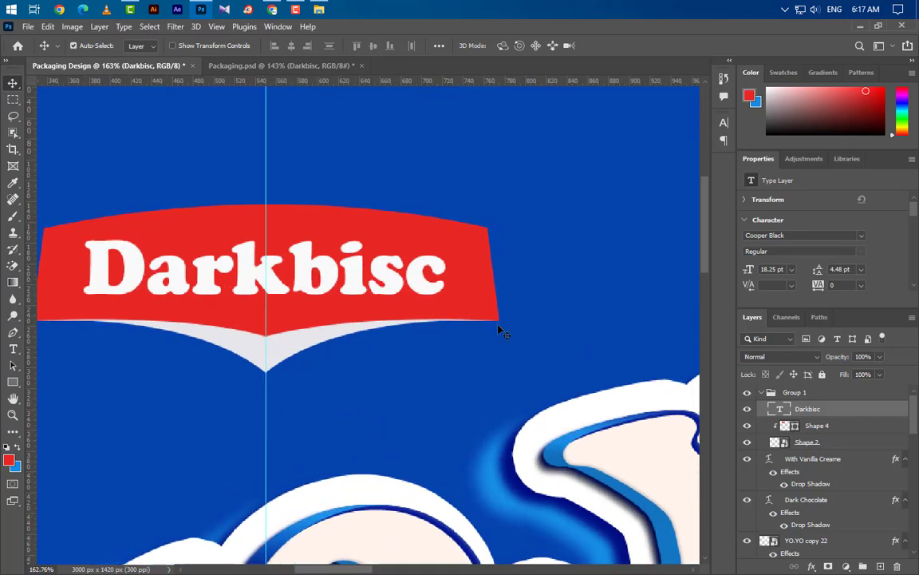
pyautogui.click(13, 383)
pyautogui.click(53, 392)
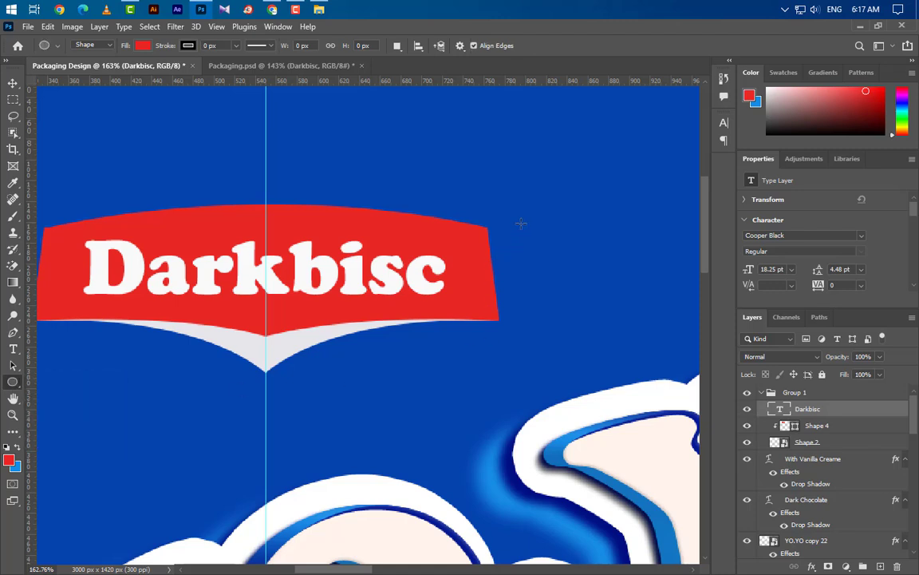
pyautogui.moveTo(518, 210); pyautogui.dragTo(568, 257)
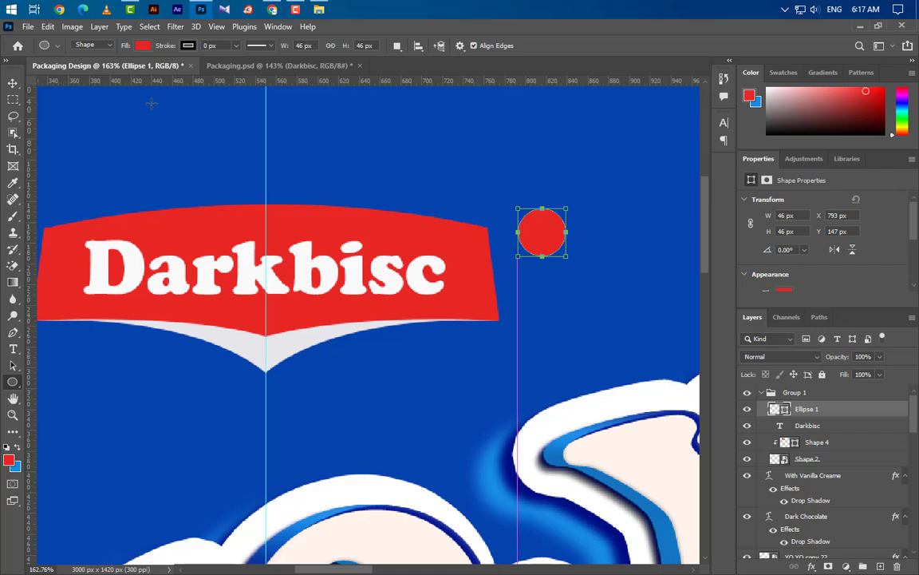
# Step: Give the circle a 3 px stroke and no fill
pyautogui.click(205, 46)
pyautogui.write('3px')
pyautogui.press('Return')
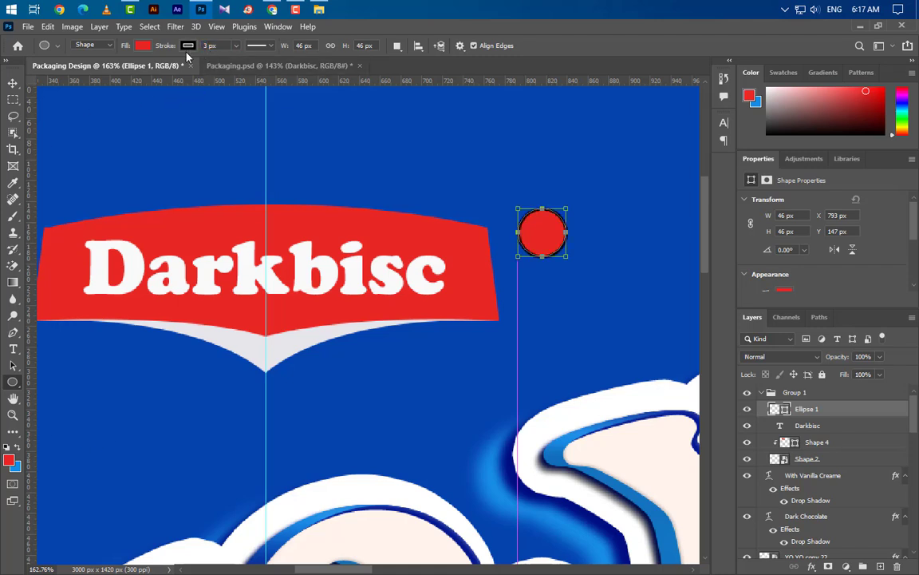
pyautogui.click(143, 46)
pyautogui.click(68, 71)
# Step: Apply a white Color Overlay layer style to the circle
pyautogui.click(13, 83)
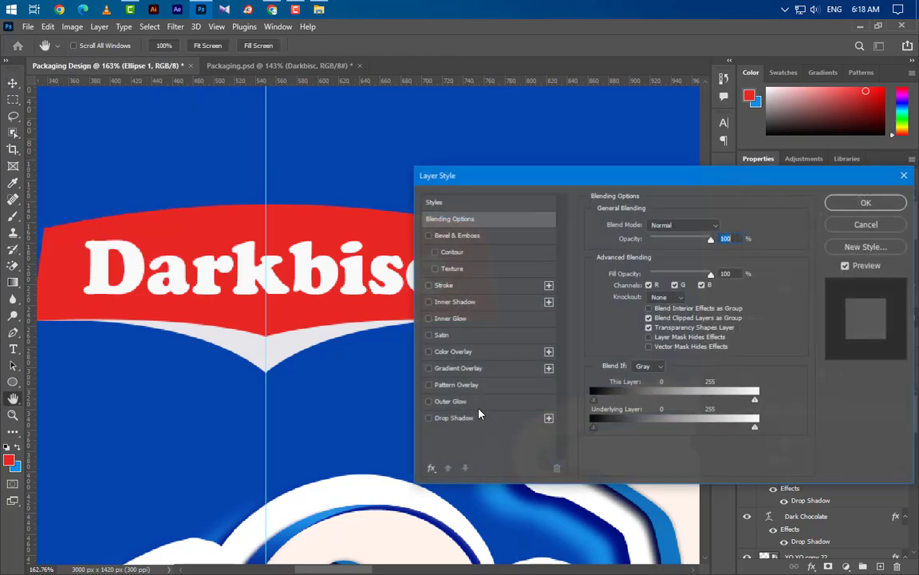
pyautogui.click(490, 353)
pyautogui.click(845, 202)
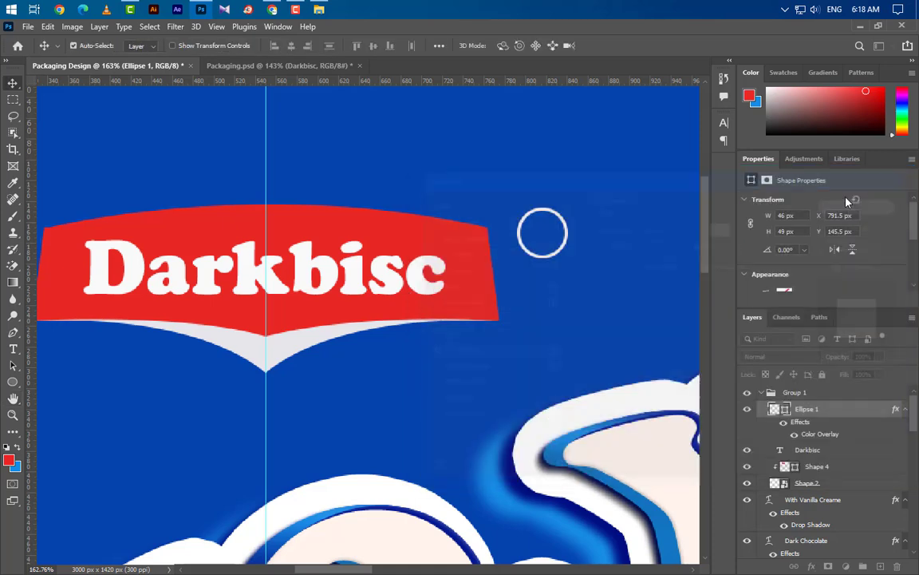
# Step: Add the letter "R" as text on a new layer at the circle
pyautogui.click(881, 565)
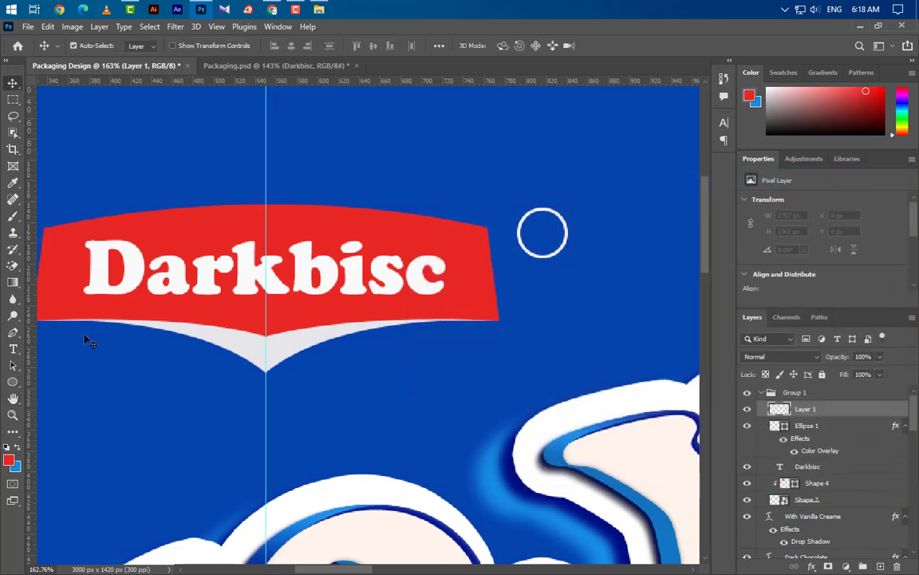
pyautogui.click(12, 349)
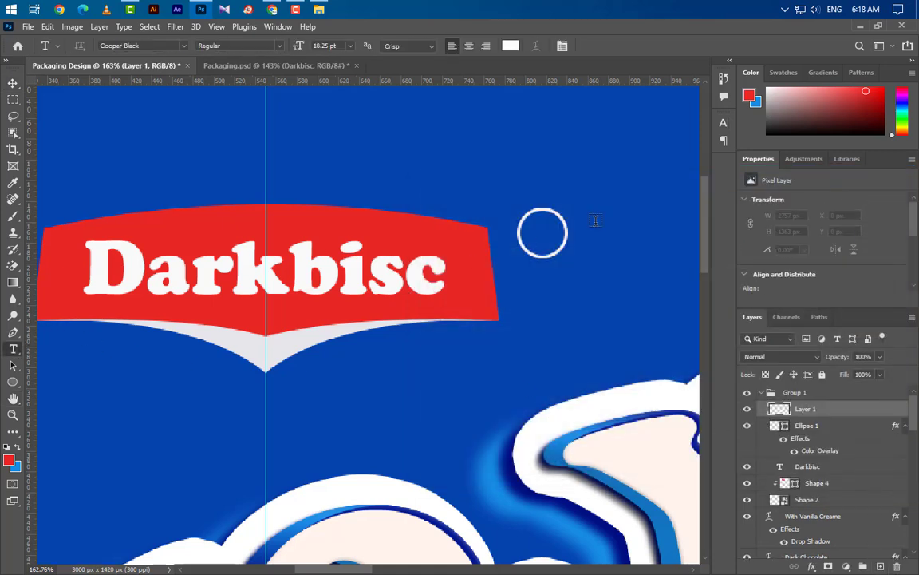
pyautogui.click(528, 236)
pyautogui.write('R')
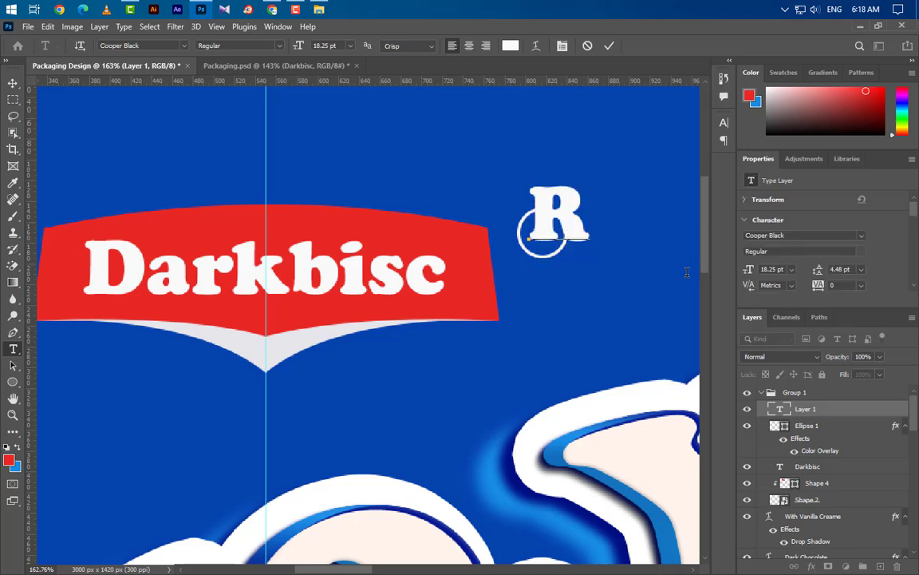
pyautogui.hotkey('ctrl', 'Return')
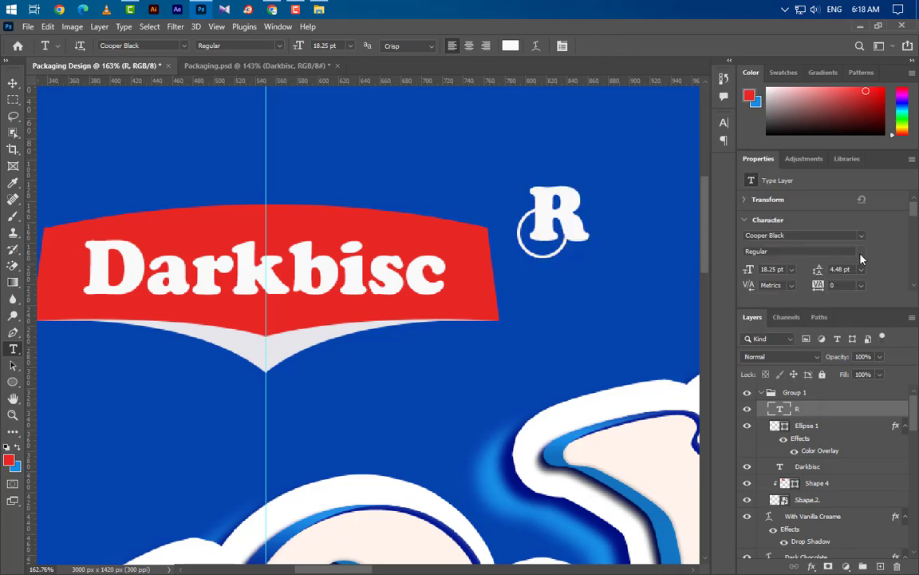
# Step: Set the font of the letter "R" to Poppins SemiBold
pyautogui.click(861, 236)
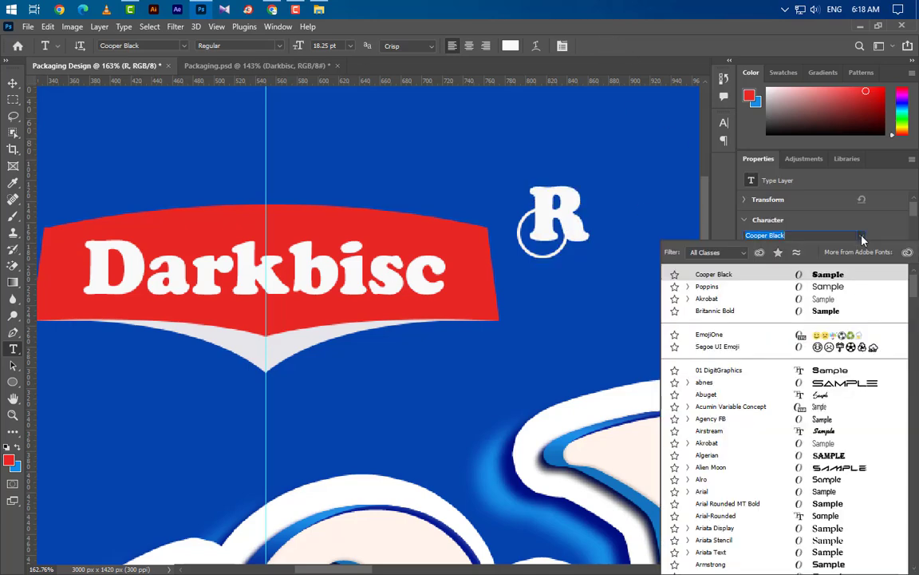
pyautogui.click(718, 287)
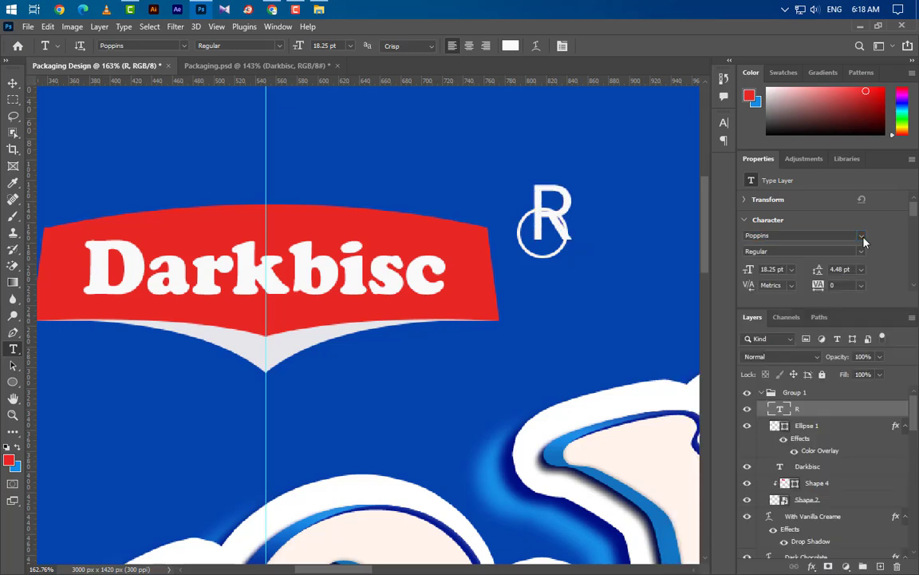
pyautogui.click(862, 251)
pyautogui.click(798, 293)
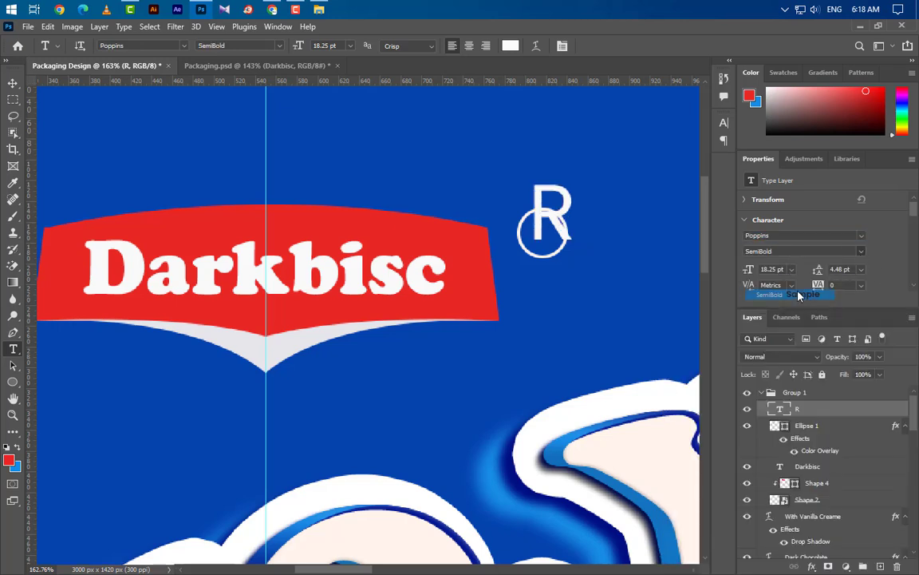
# Step: Scale the letter "R" down to 7.95 pt and centre it inside the circle
pyautogui.hotkey('ctrl', 't')
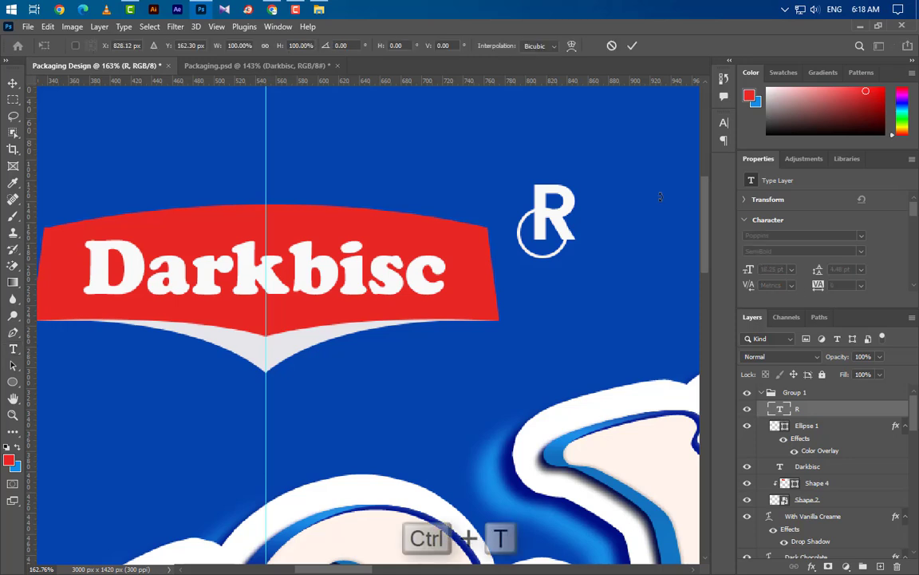
pyautogui.moveTo(586, 173); pyautogui.dragTo(545, 237)
pyautogui.moveTo(554, 215); pyautogui.dragTo(557, 214)
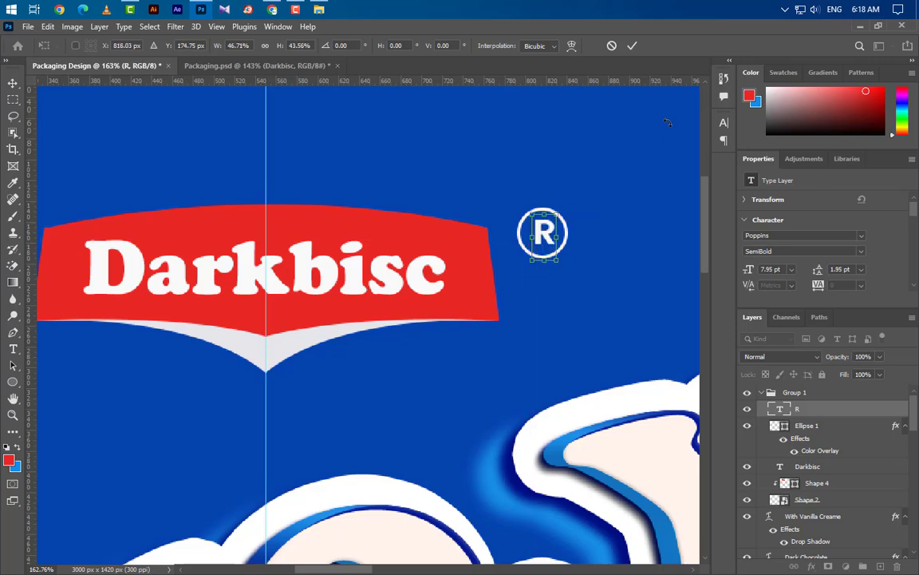
pyautogui.click(632, 46)
# Step: Group the R, Ellipse 1, Darkbisc, Shape 4 and Shape 2 layers of the brand label
pyautogui.scroll(-10, 319, 284)
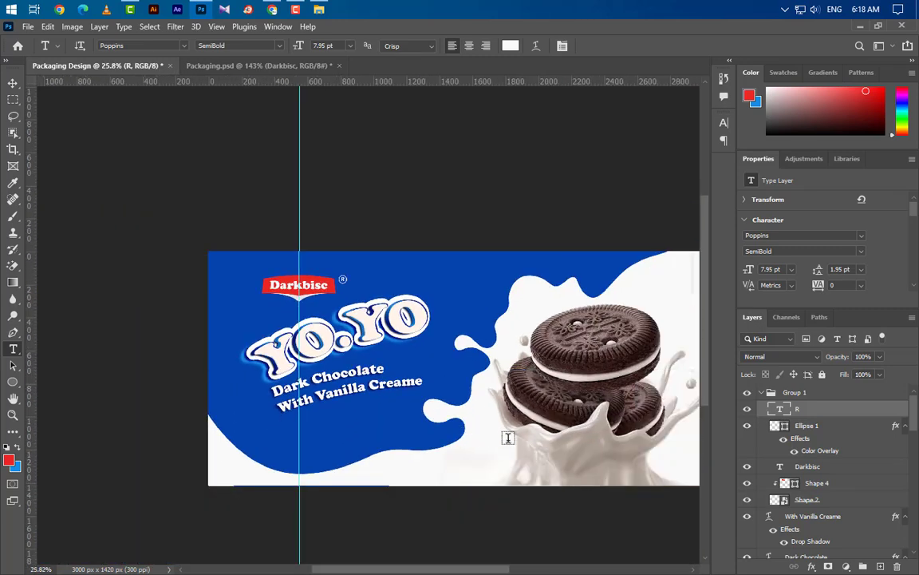
pyautogui.scroll(3, 567, 441)
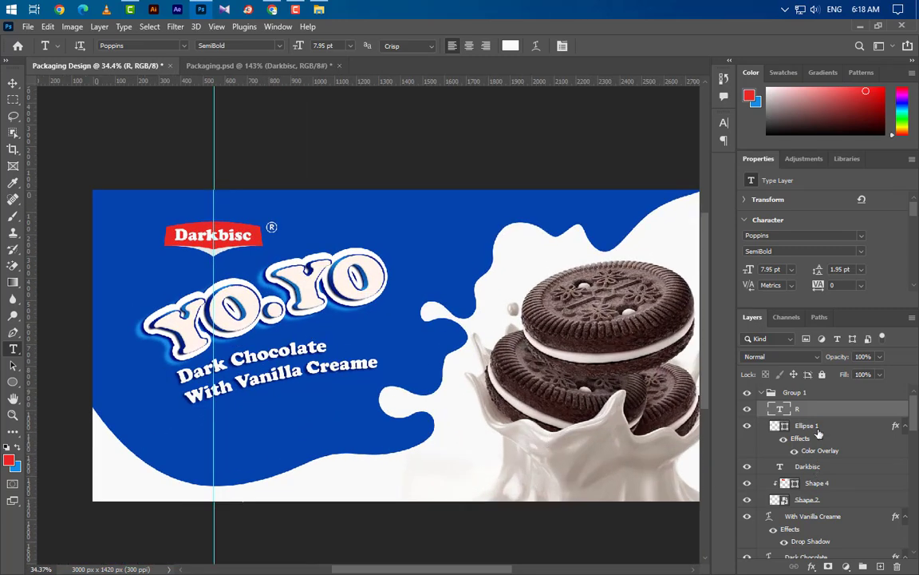
pyautogui.keyDown('ctrl'); pyautogui.click(818, 427); pyautogui.keyUp('ctrl')
pyautogui.keyDown('ctrl'); pyautogui.click(814, 467); pyautogui.keyUp('ctrl')
pyautogui.keyDown('ctrl'); pyautogui.click(826, 483); pyautogui.keyUp('ctrl')
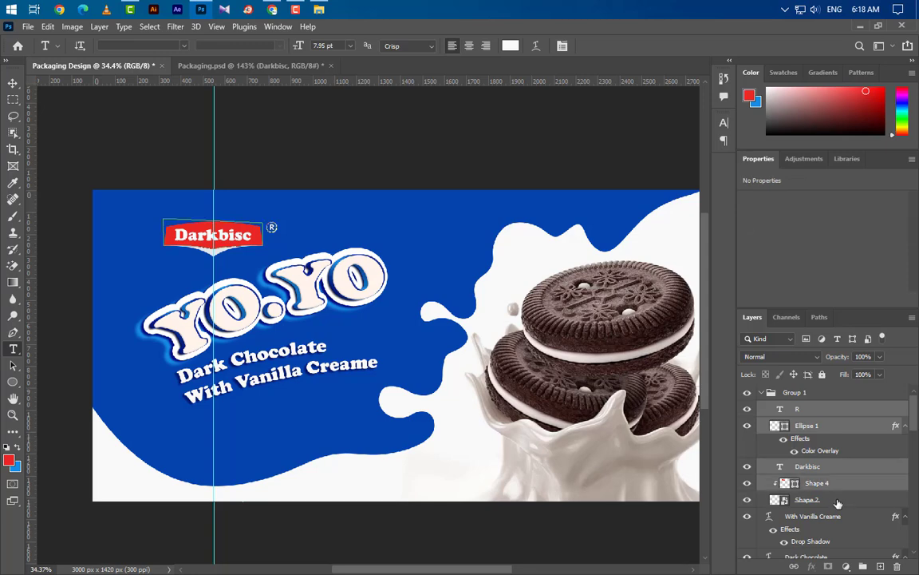
pyautogui.keyDown('ctrl'); pyautogui.click(837, 501); pyautogui.keyUp('ctrl')
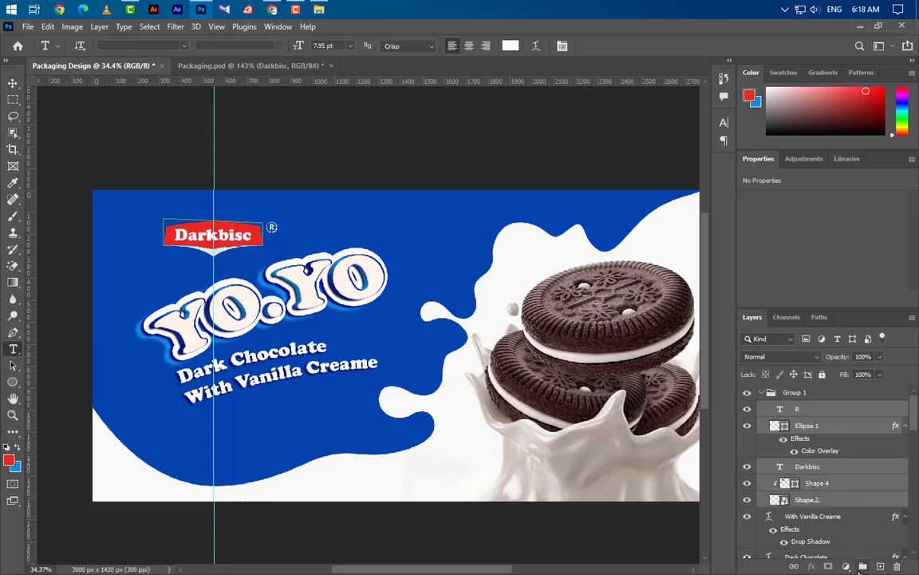
pyautogui.click(862, 567)
# Step: Move the brand label group closer to the YO.YO title, to X 491 px and Y 277 px
pyautogui.hotkey('ctrl', 't')
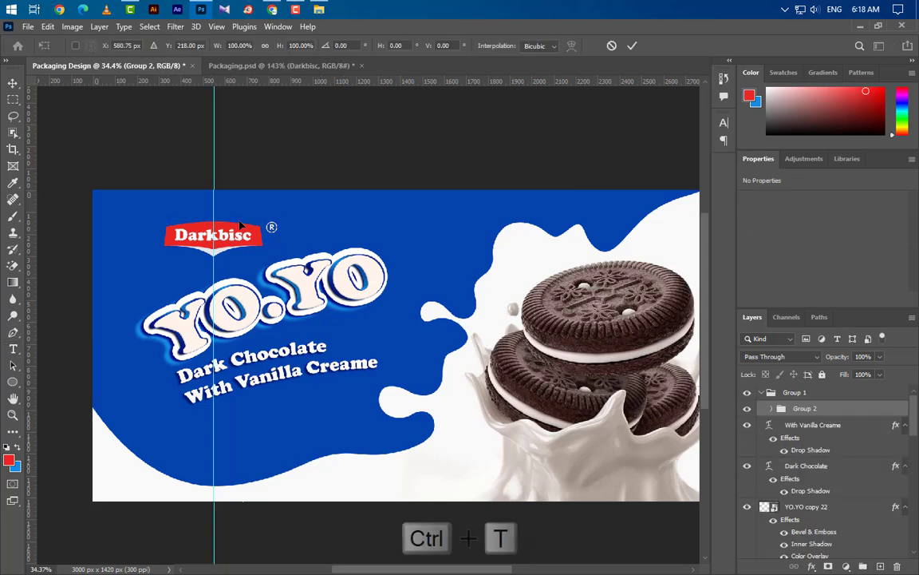
pyautogui.moveTo(240, 235); pyautogui.dragTo(220, 251)
pyautogui.press('Up')
pyautogui.press('Up')
pyautogui.press('Up')
pyautogui.press('Up')
pyautogui.press('Up')
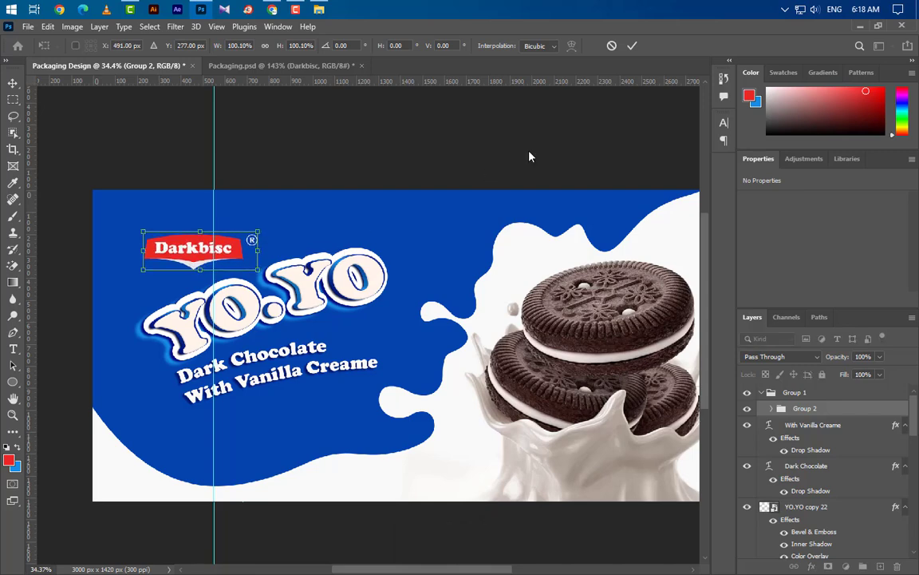
pyautogui.press('Return')
pyautogui.press('t')
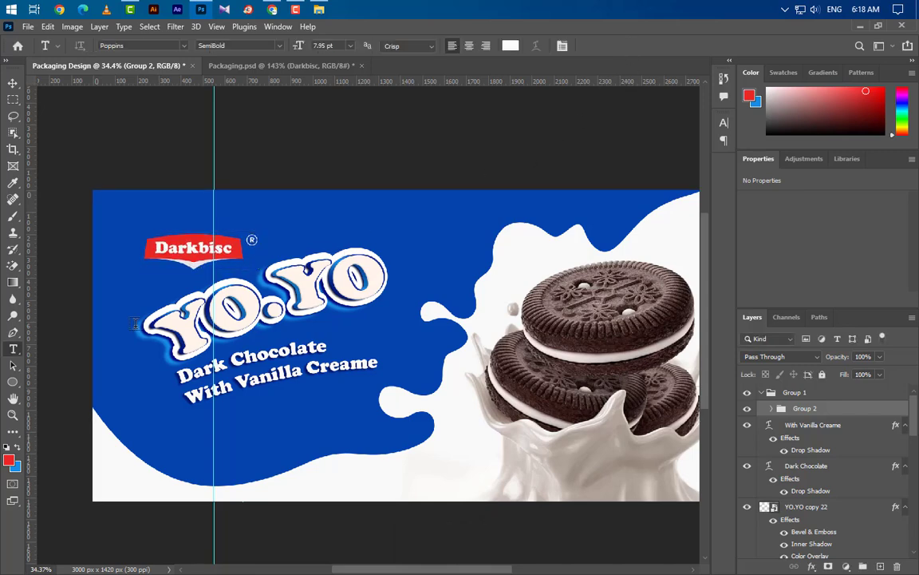
pyautogui.scroll(-6, 136, 323)
pyautogui.scroll(5, 231, 350)
pyautogui.press('v')
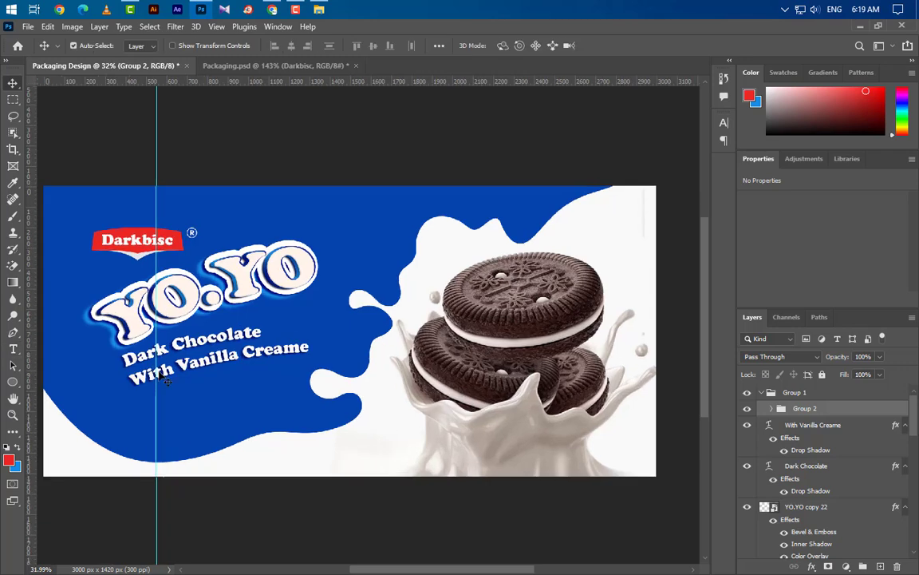
pyautogui.moveTo(157, 372); pyautogui.dragTo(11, 347)
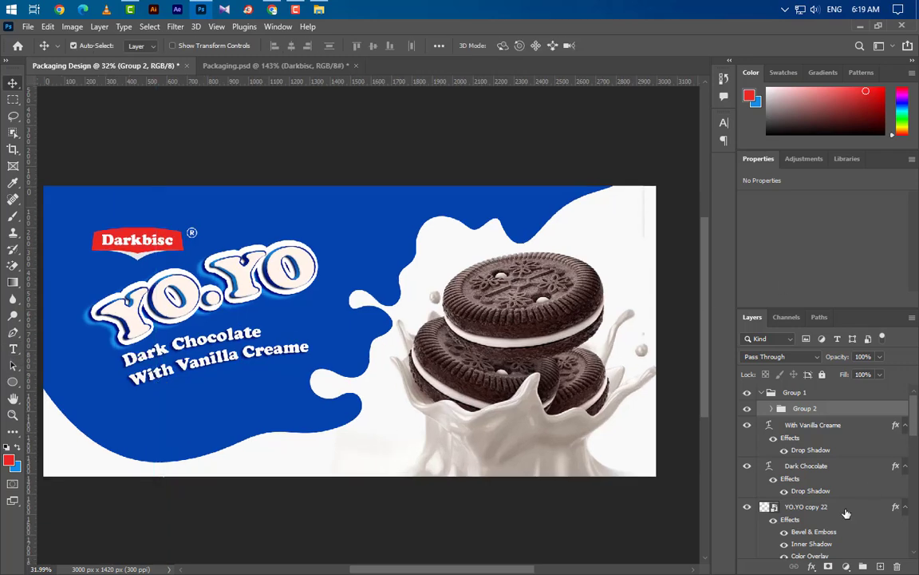
# Step: Create a new empty layer directly above the blue Shape 1 layer
pyautogui.scroll(-10, 846, 514)
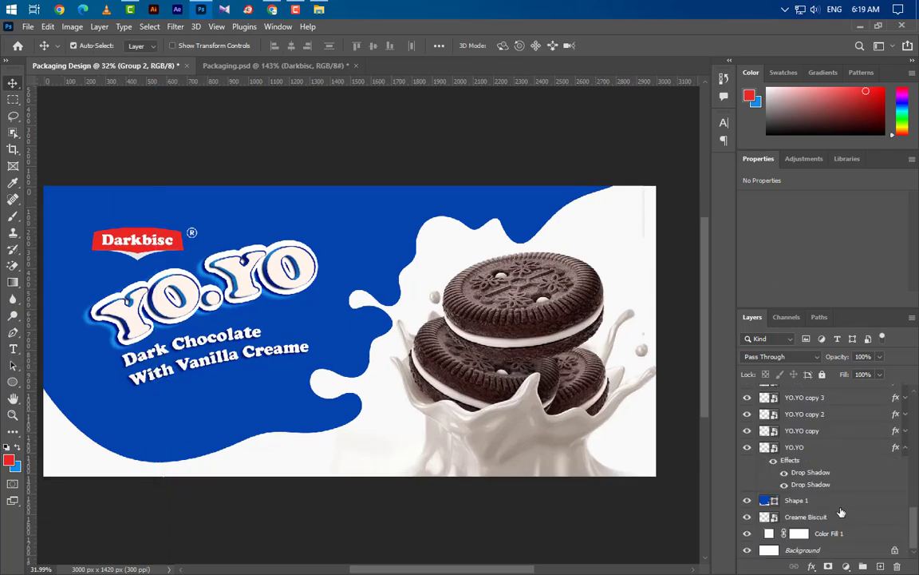
pyautogui.click(858, 501)
pyautogui.click(881, 566)
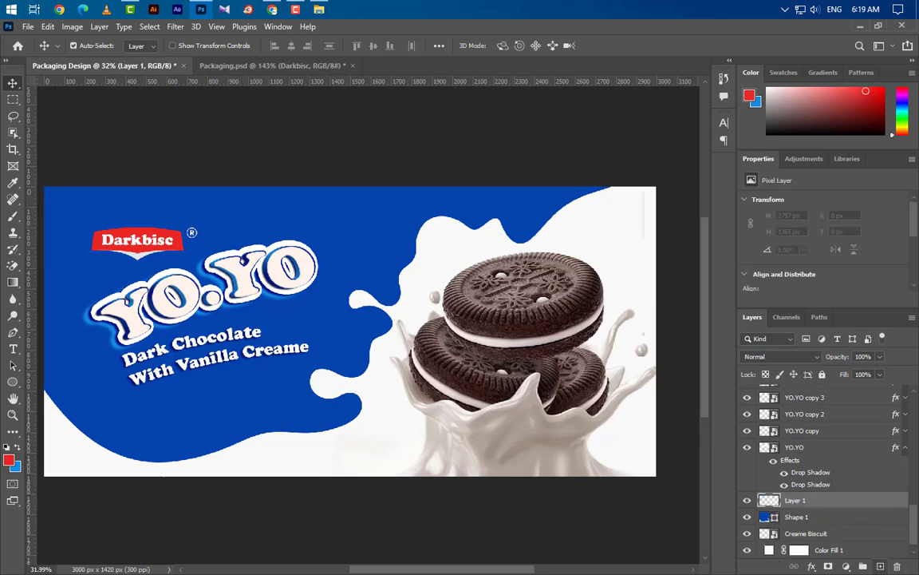
# Step: Paint one soft red dab with a 1500 px Brush behind the YO.YO title on the new layer
pyautogui.click(13, 215)
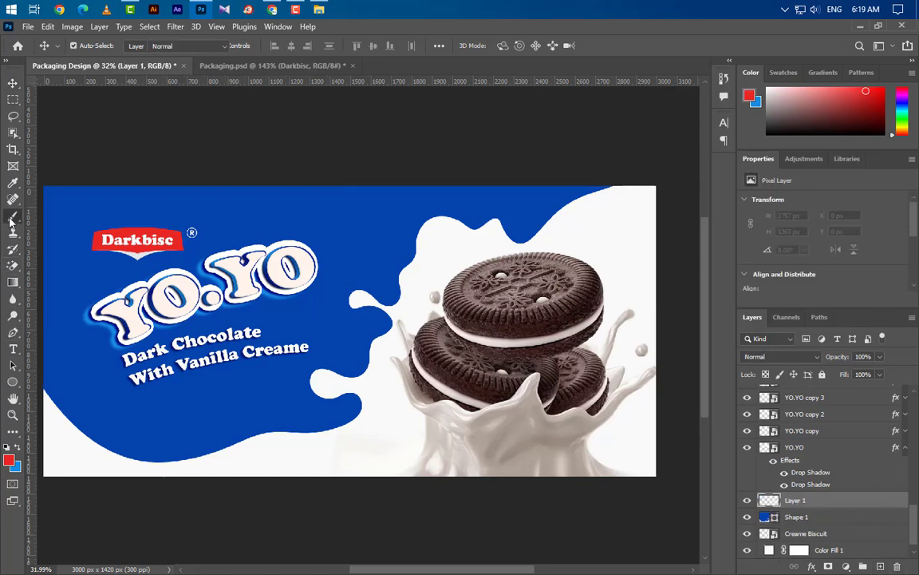
pyautogui.press('[')
pyautogui.press('[')
pyautogui.press('[')
pyautogui.press('[')
pyautogui.press('[')
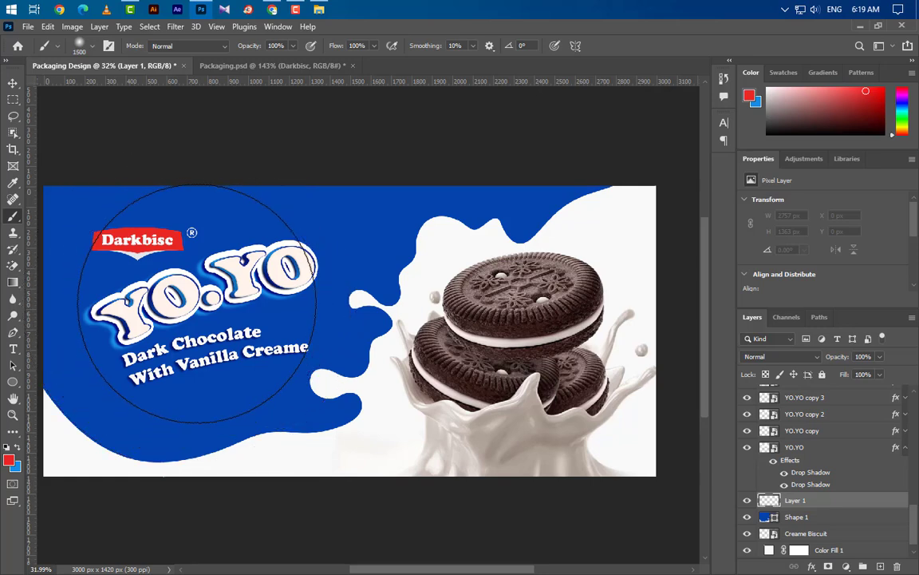
pyautogui.press('[')
pyautogui.click(205, 297)
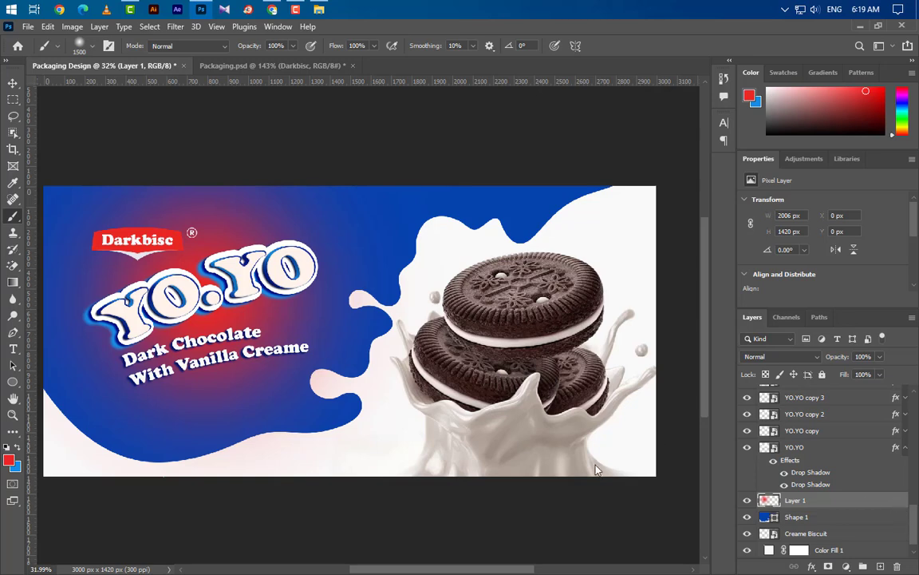
# Step: Apply a light blue #178ce4 Color Overlay to the painted glow layer and clip it to the Shape 1 layer
pyautogui.click(478, 353)
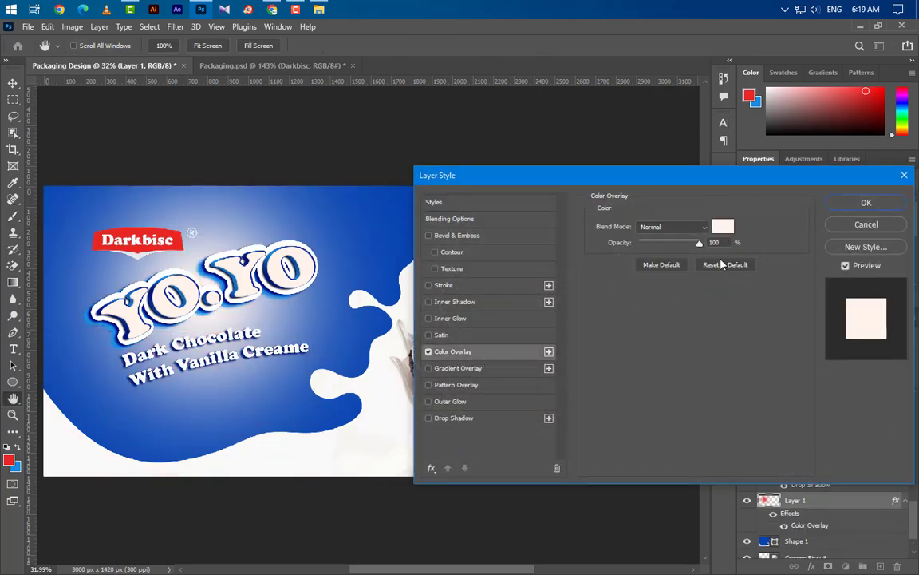
pyautogui.click(723, 225)
pyautogui.click(89, 396)
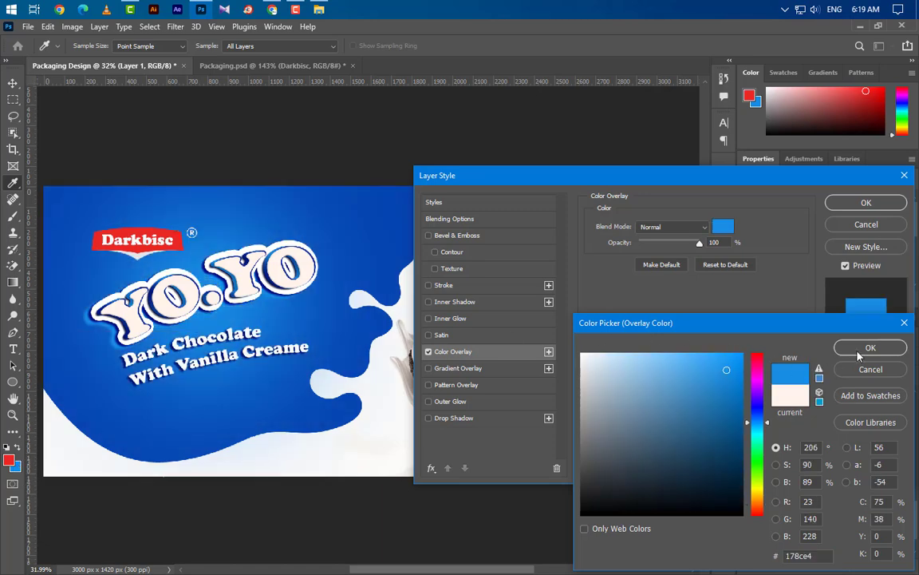
pyautogui.click(869, 347)
pyautogui.click(865, 203)
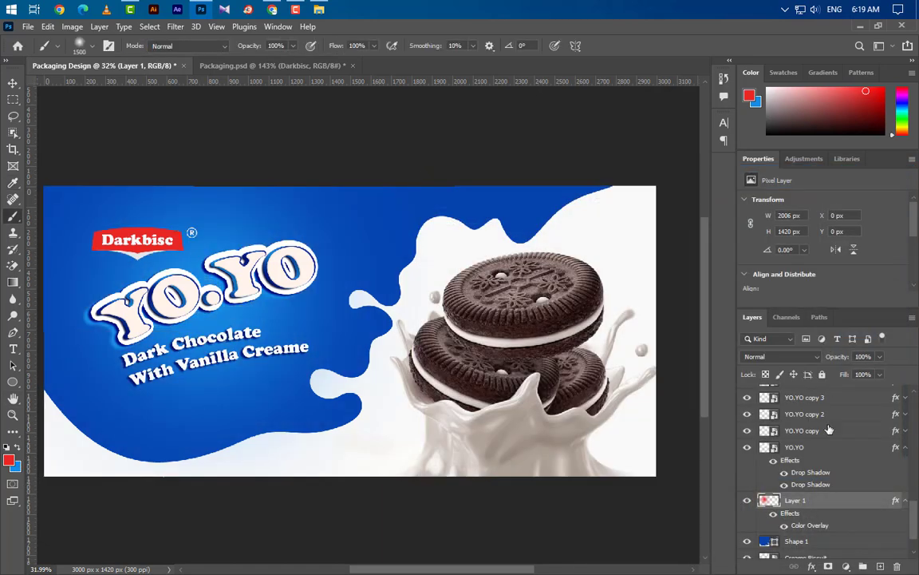
pyautogui.rightClick(846, 509)
pyautogui.click(739, 281)
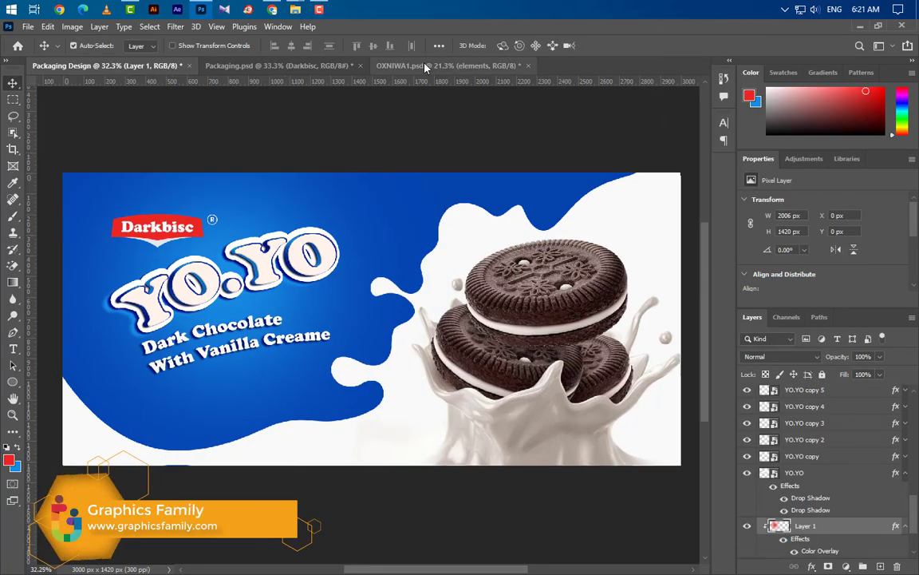
# Step: Open the contents of the "Paste logo here" smart object in the OXNIWA1.psd mockup
pyautogui.click(425, 65)
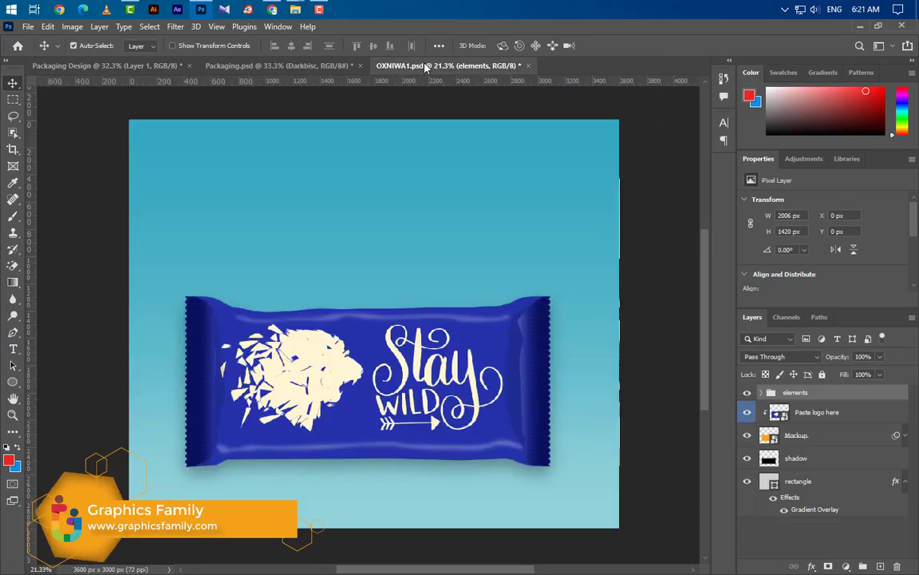
pyautogui.doubleClick(780, 413)
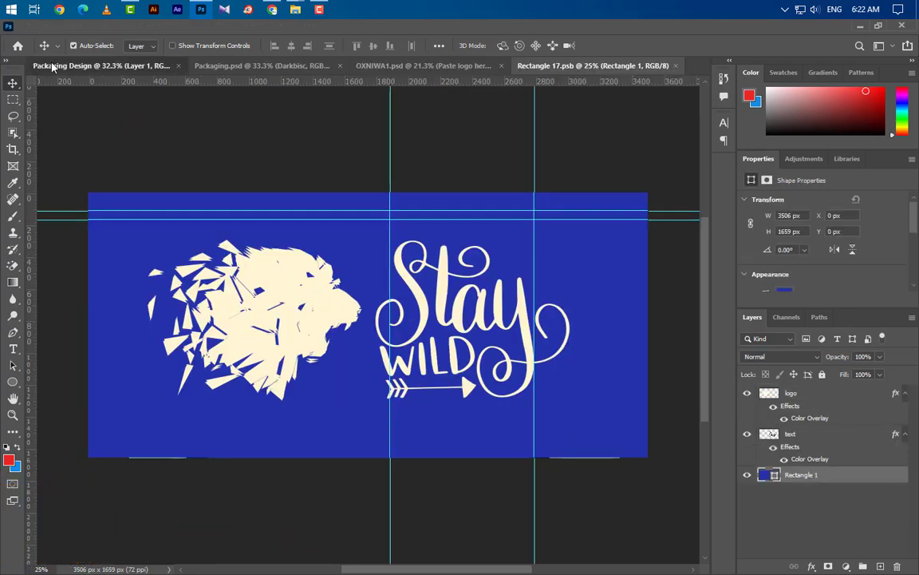
# Step: Stamp all visible layers of the Packaging Design document into a new merged layer above Group 1
pyautogui.click(48, 64)
pyautogui.scroll(10, 884, 434)
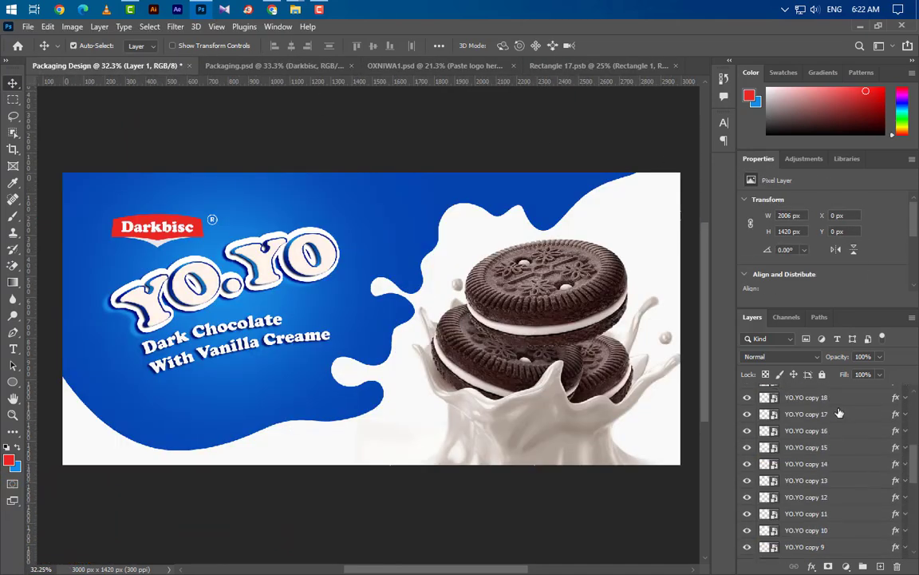
pyautogui.click(833, 394)
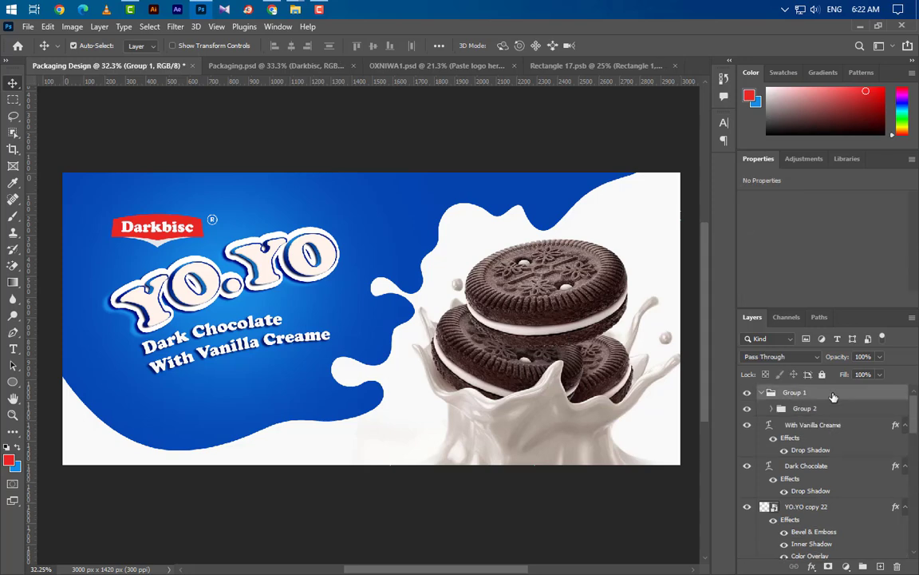
pyautogui.hotkey('ctrl', 'alt', 'shift', 'e')
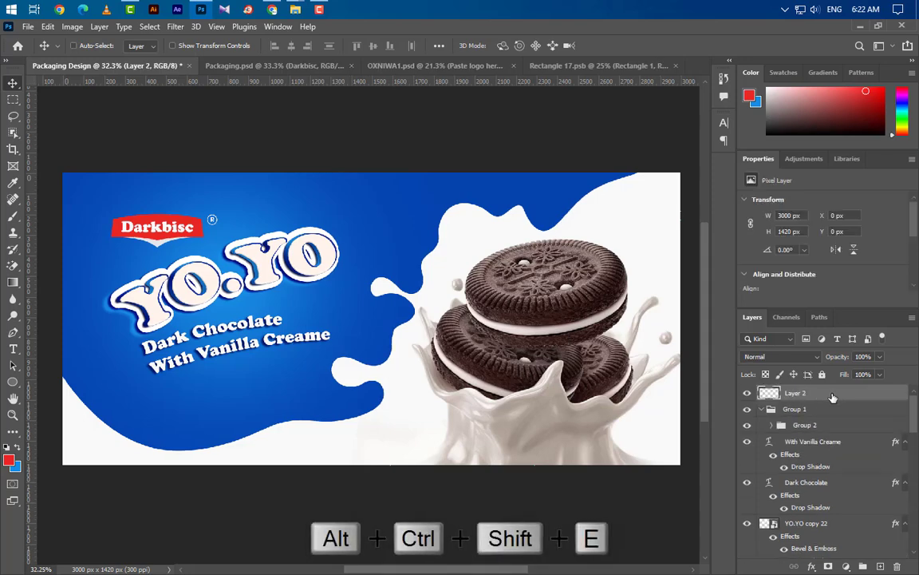
# Step: Copy the merged artwork layer into Rectangle 17.psb and centre it horizontally and vertically on the canvas
pyautogui.moveTo(457, 305); pyautogui.dragTo(370, 339)
pyautogui.hotkey('ctrl', 'a')
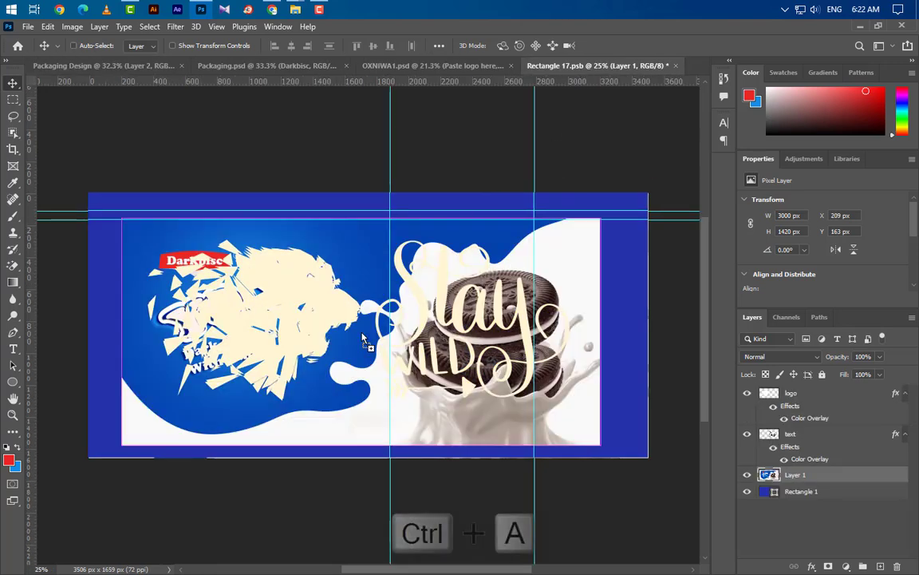
pyautogui.click(292, 46)
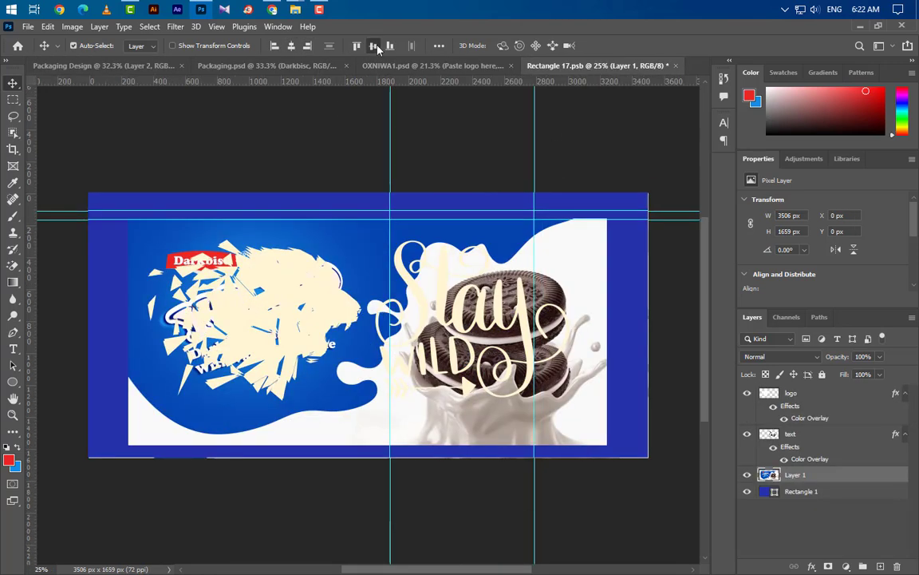
pyautogui.click(373, 46)
pyautogui.hotkey('ctrl', 'd')
# Step: Scale the packaging artwork proportionally to 116.83% so that it covers the whole Rectangle 17.psb canvas
pyautogui.hotkey('ctrl', 't')
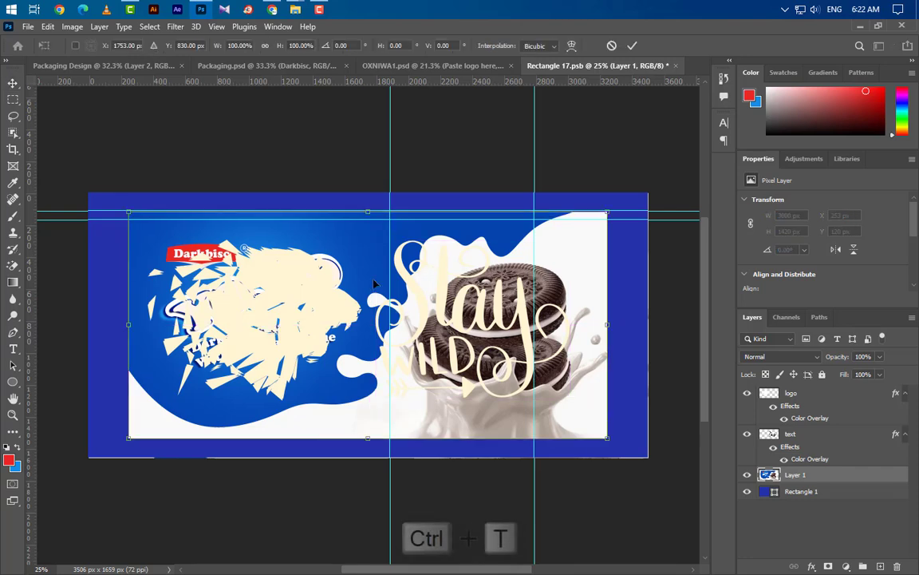
pyautogui.moveTo(367, 209); pyautogui.dragTo(369, 192)
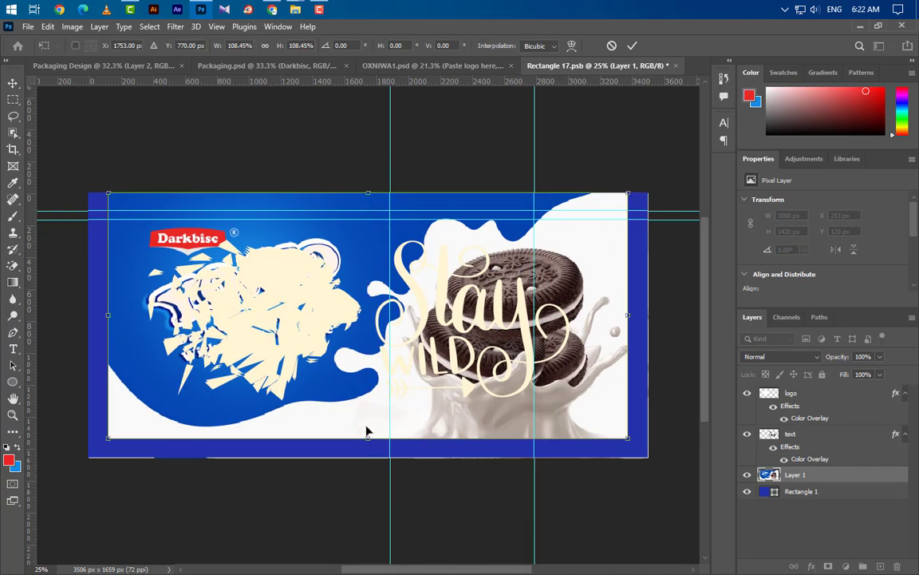
pyautogui.moveTo(364, 440); pyautogui.dragTo(368, 458)
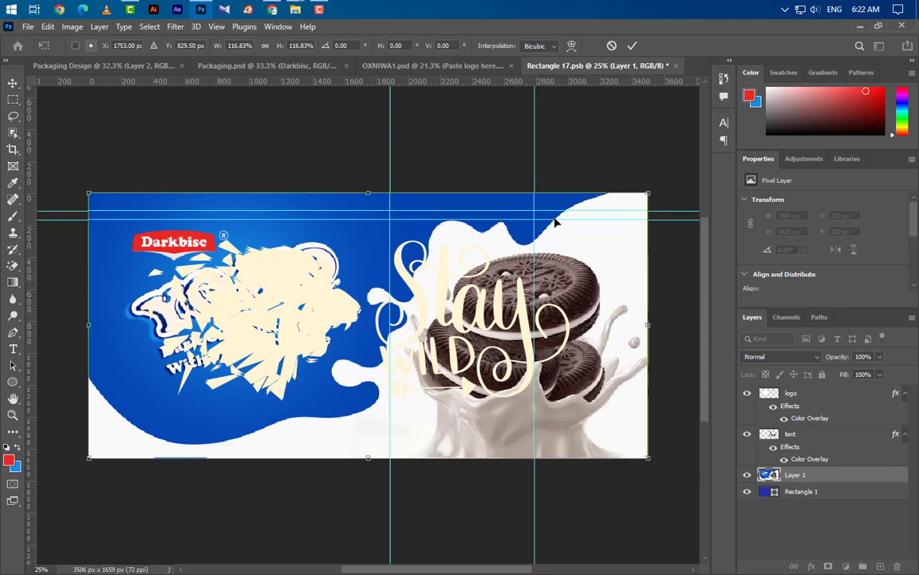
pyautogui.click(636, 46)
# Step: Place the artwork layer above the logo and text layers, then save and close Rectangle 17.psb and return to the OXNIWA1.psd mockup
pyautogui.moveTo(833, 477); pyautogui.dragTo(818, 395)
pyautogui.click(676, 66)
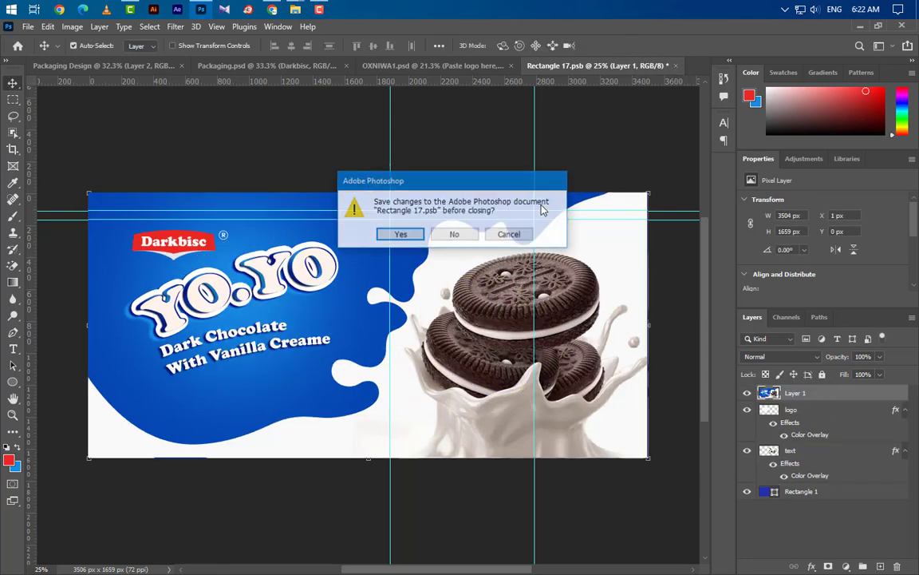
pyautogui.click(400, 234)
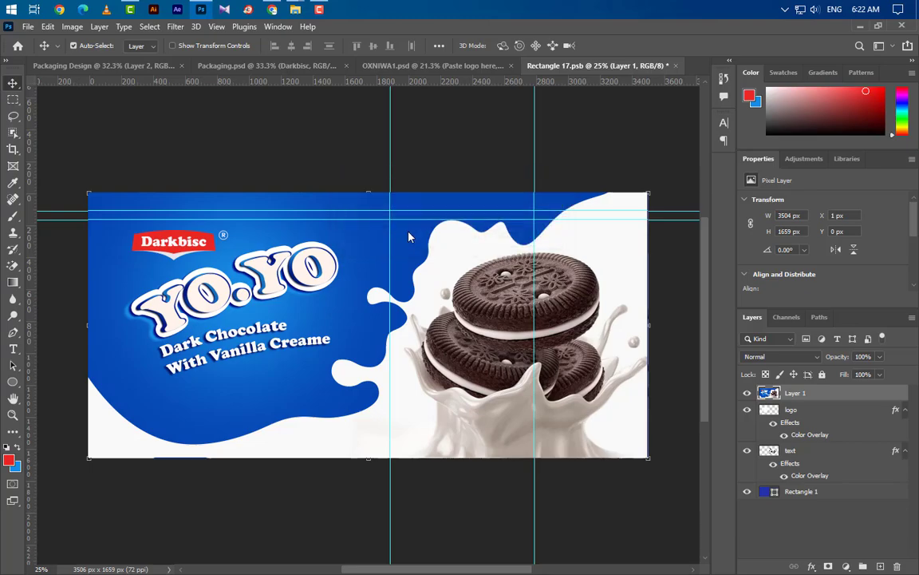
pyautogui.click(438, 69)
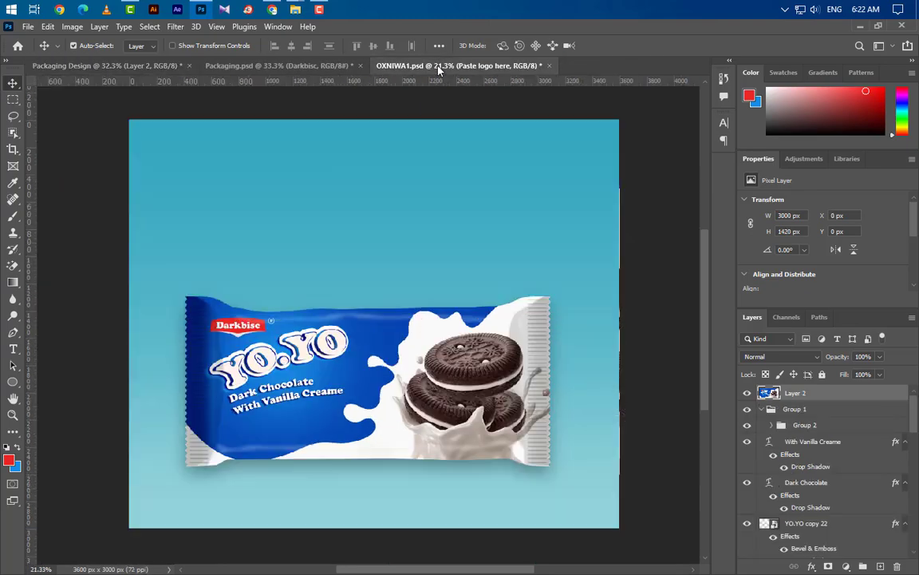